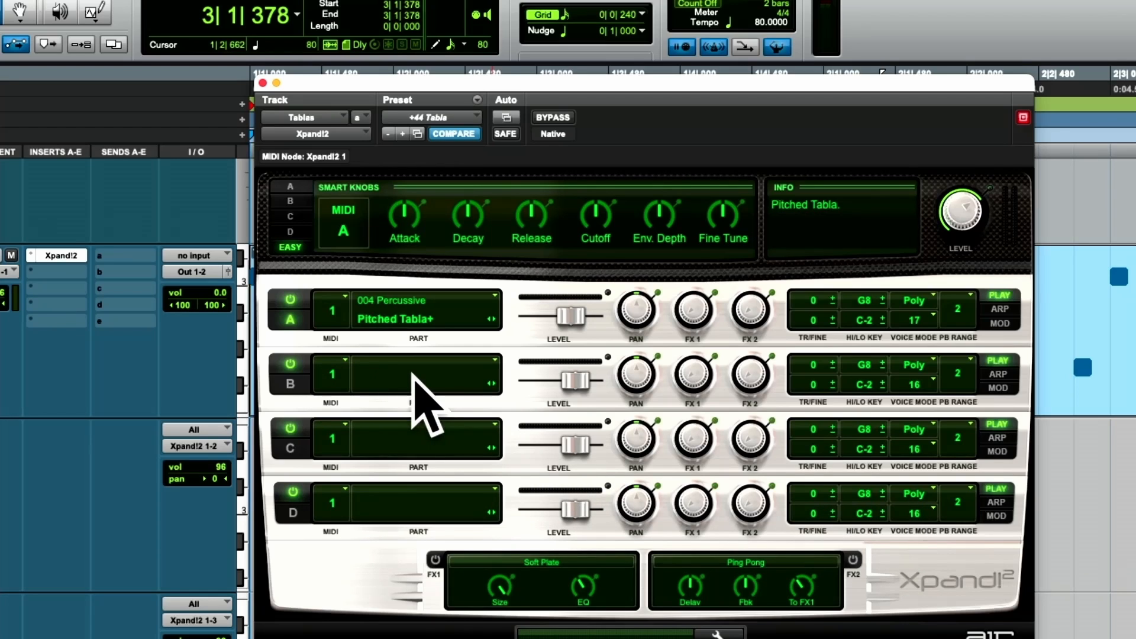
Step: Toggle Parts B and C of the Xpand!2 instrument off and back on
{"action": "left_click", "coordinate": [290, 363]}
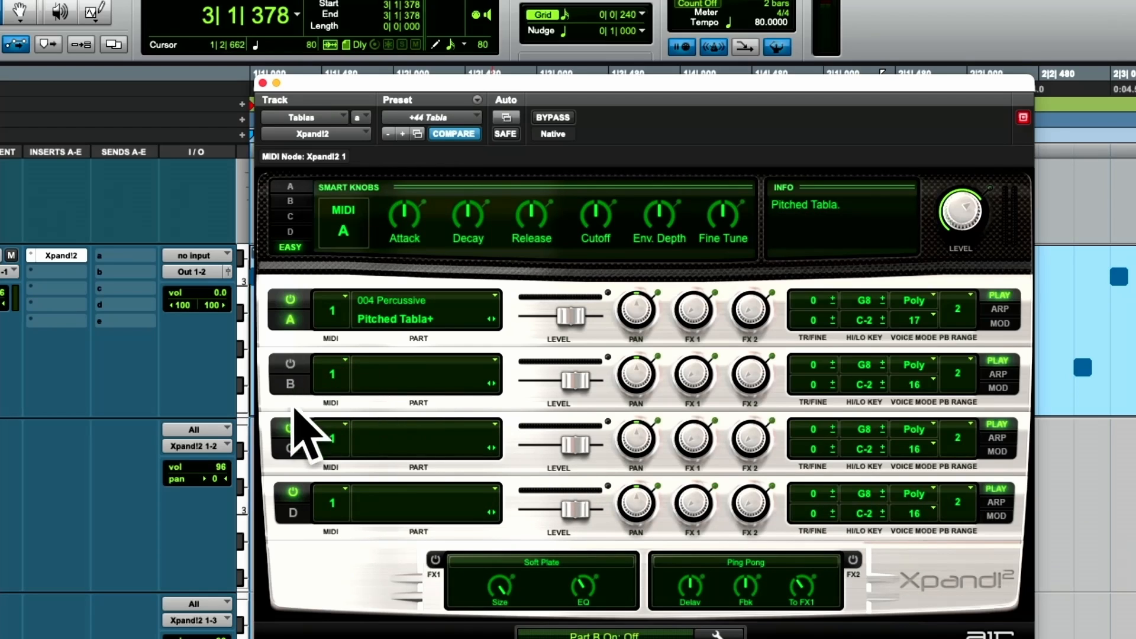
{"action": "left_click", "coordinate": [290, 428]}
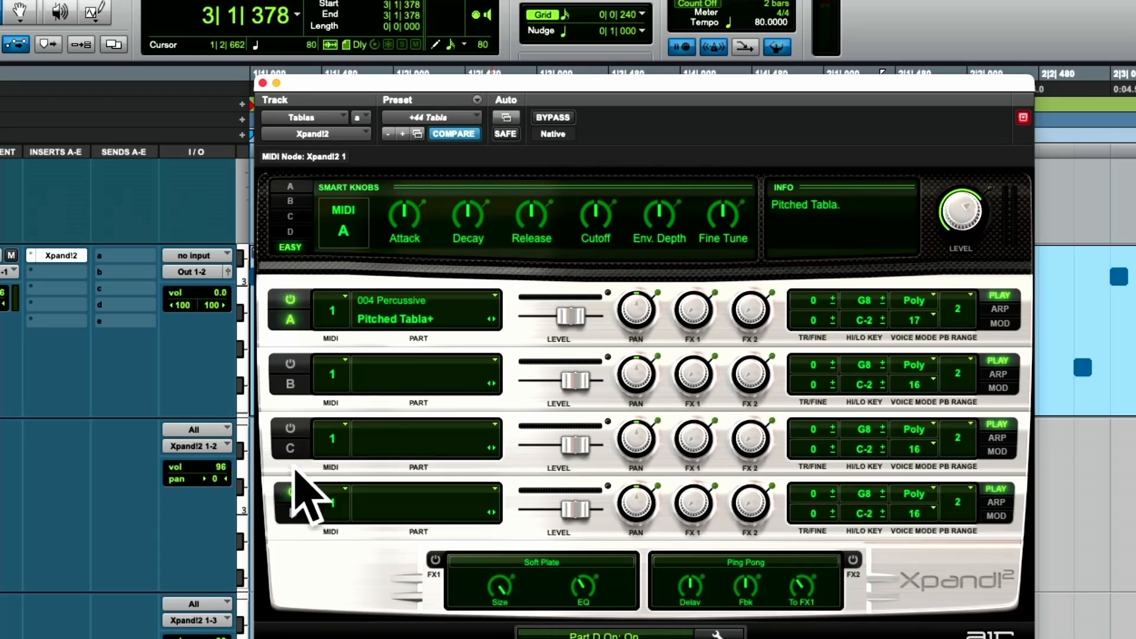
{"action": "left_click", "coordinate": [290, 428]}
{"action": "left_click", "coordinate": [290, 364]}
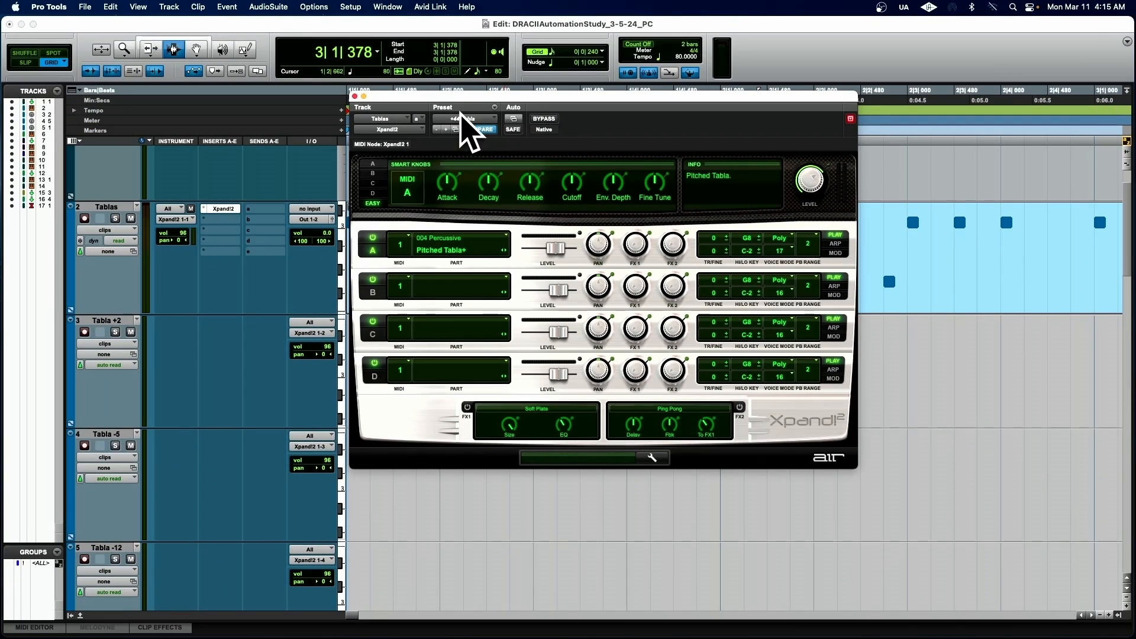
Step: Move the Xpand!2 window clear of the Tablas clip and play the clip from the session start
{"action": "left_click_drag", "start_coordinate": [444, 93], "coordinate": [444, 338]}
{"action": "left_click_drag", "start_coordinate": [473, 263], "coordinate": [460, 343]}
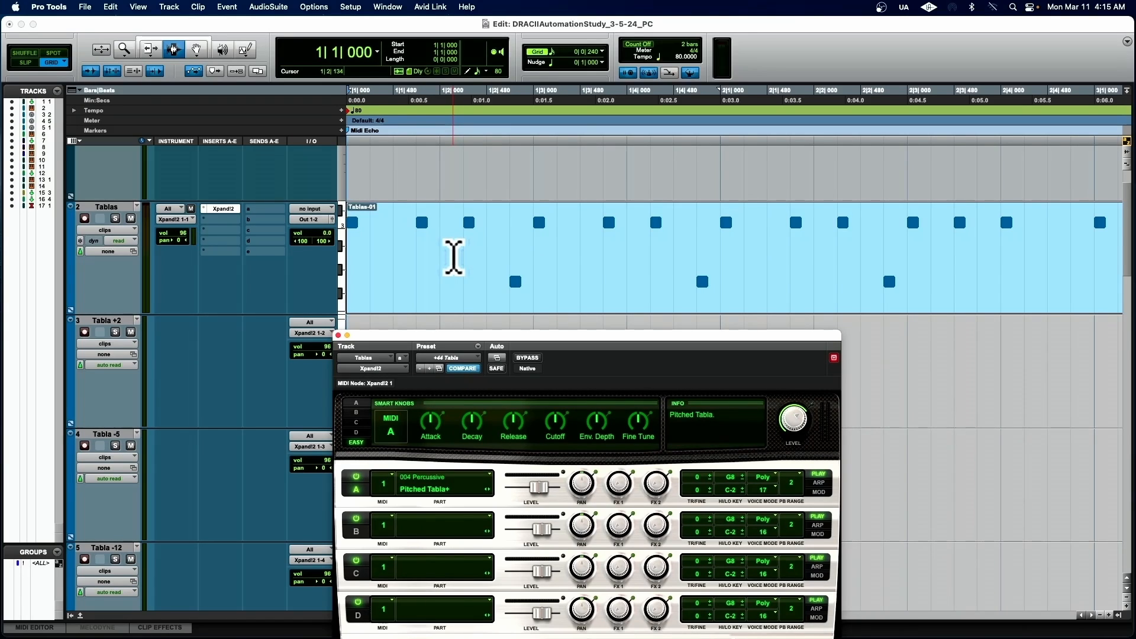
{"action": "key", "text": "space"}
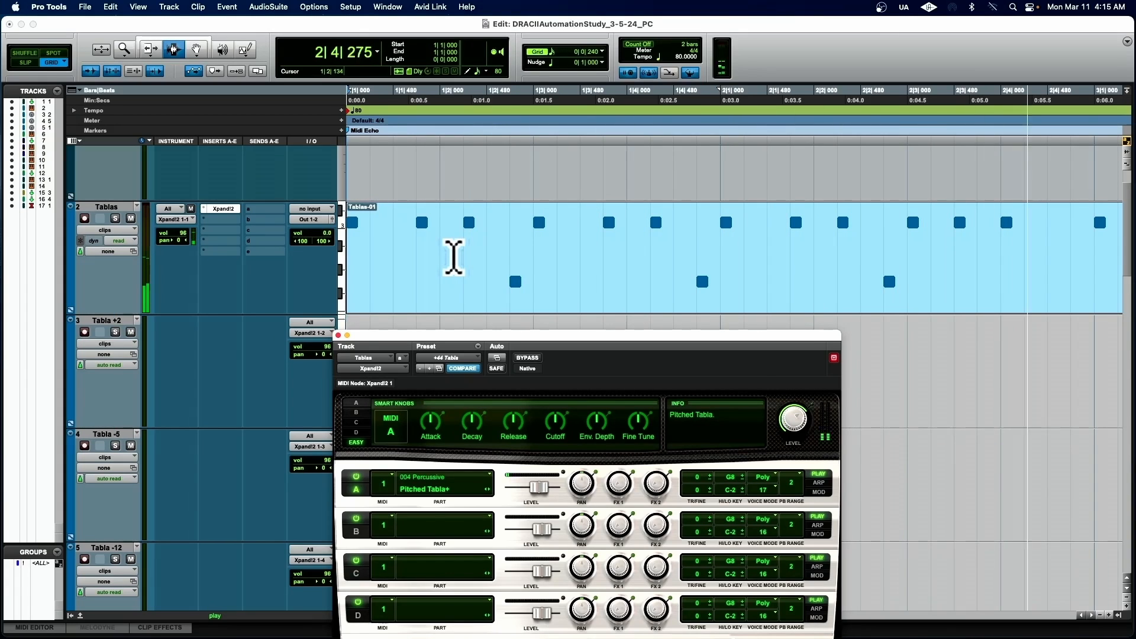
{"action": "key", "text": "space"}
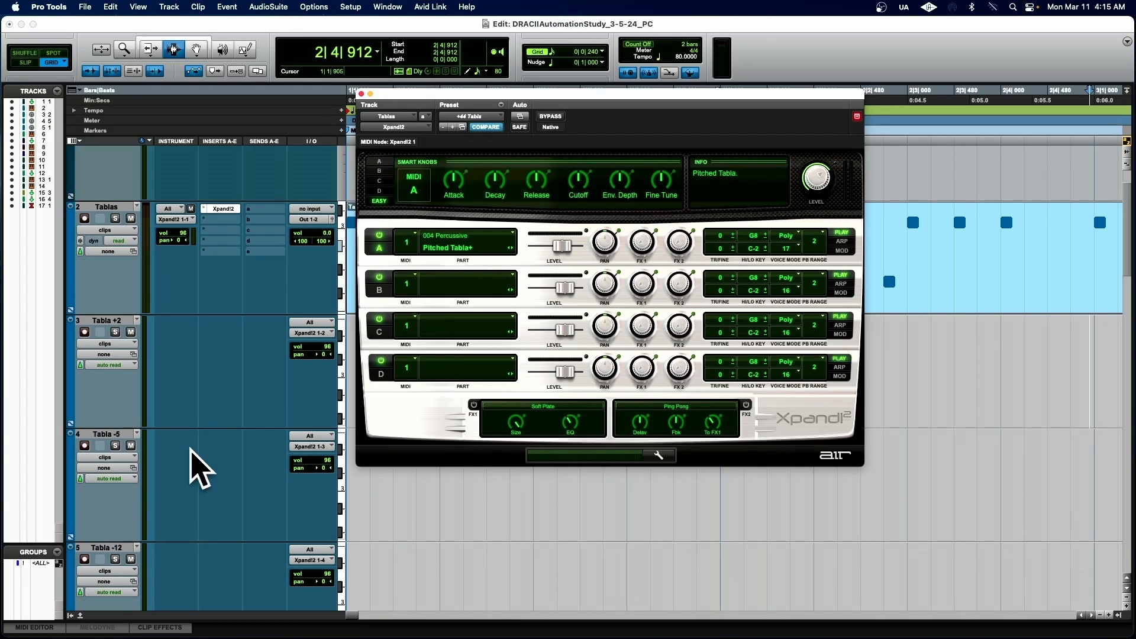
Step: Look at the track type choices for creating new tracks
{"action": "key", "text": "super+shift+n"}
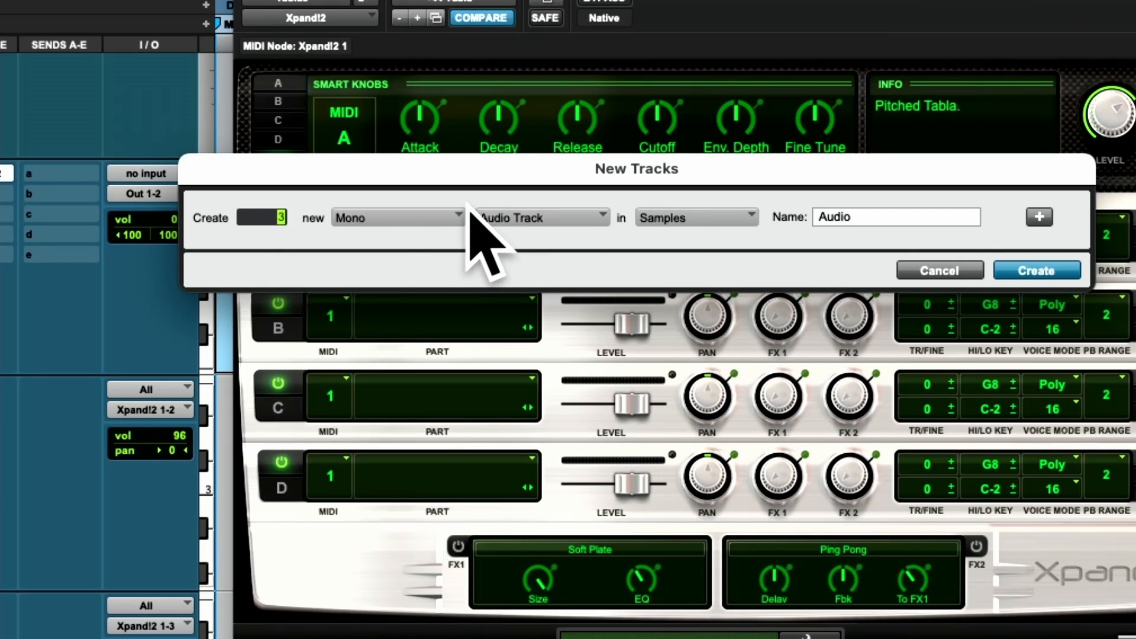
{"action": "left_click", "coordinate": [503, 217]}
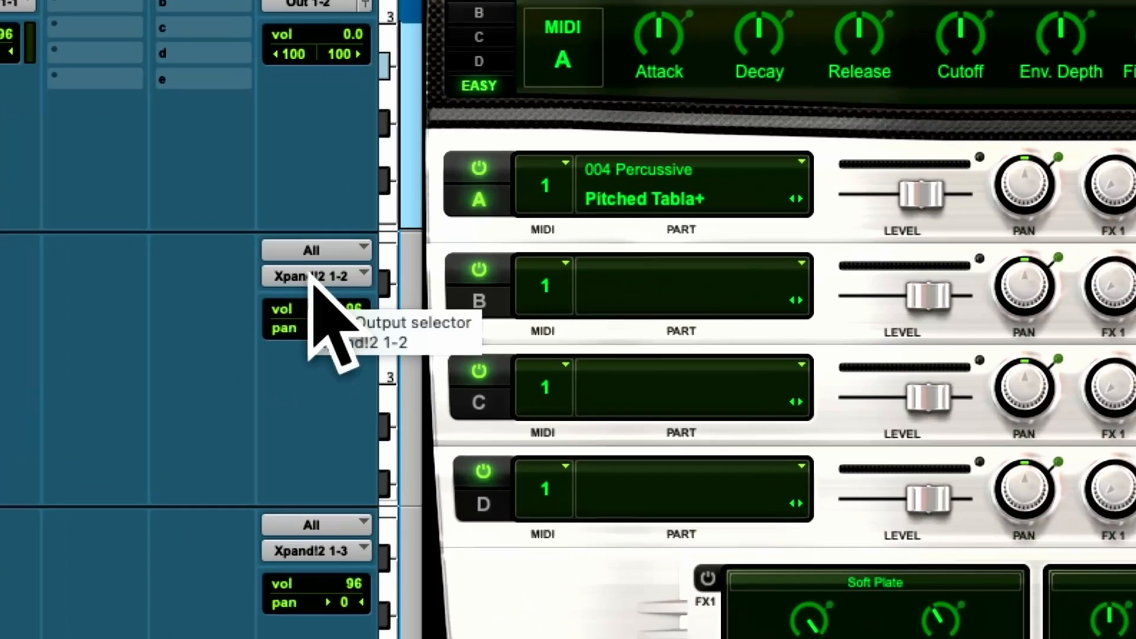
Step: Check the MIDI output channels assigned to the Tabla +2 and Tabla -5 tracks without changing them
{"action": "left_click", "coordinate": [319, 275]}
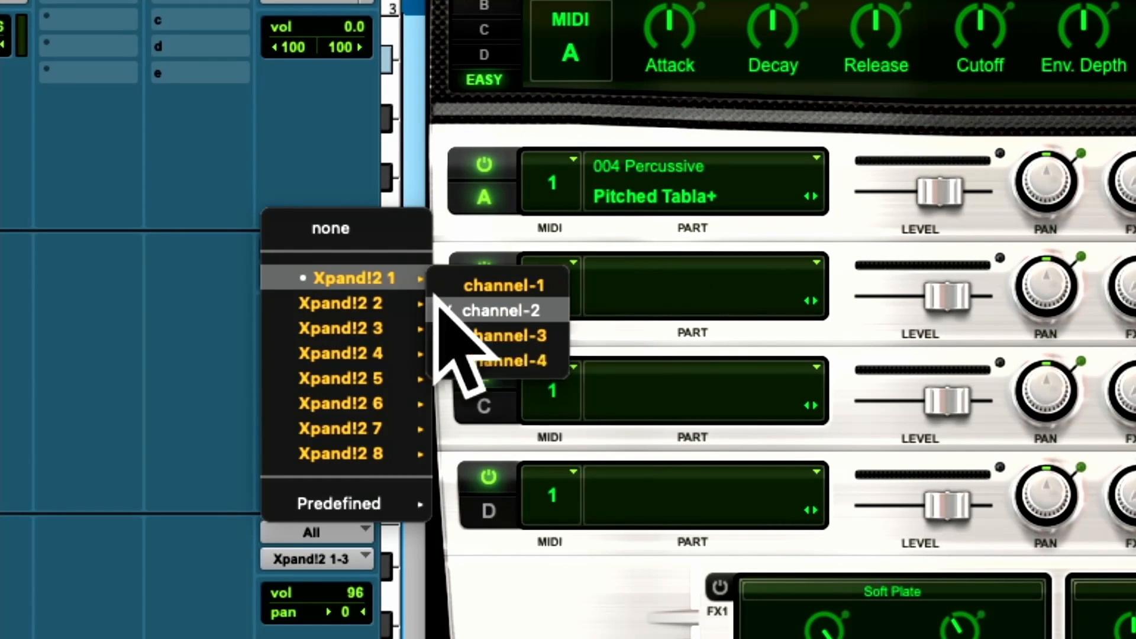
{"action": "left_click", "coordinate": [126, 259]}
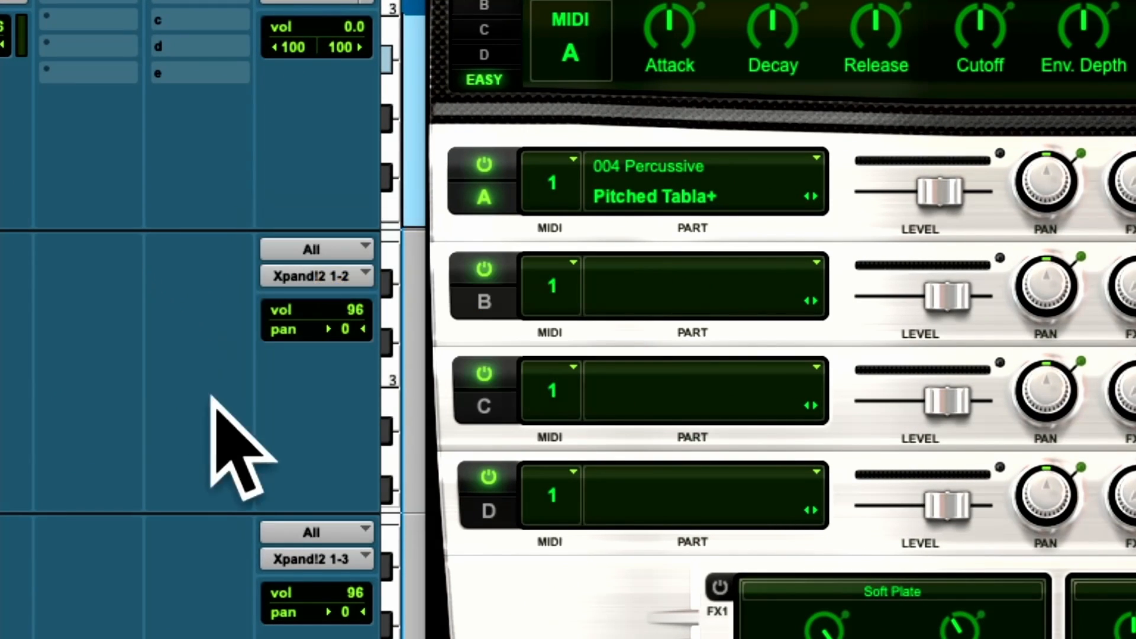
{"action": "left_click", "coordinate": [318, 559]}
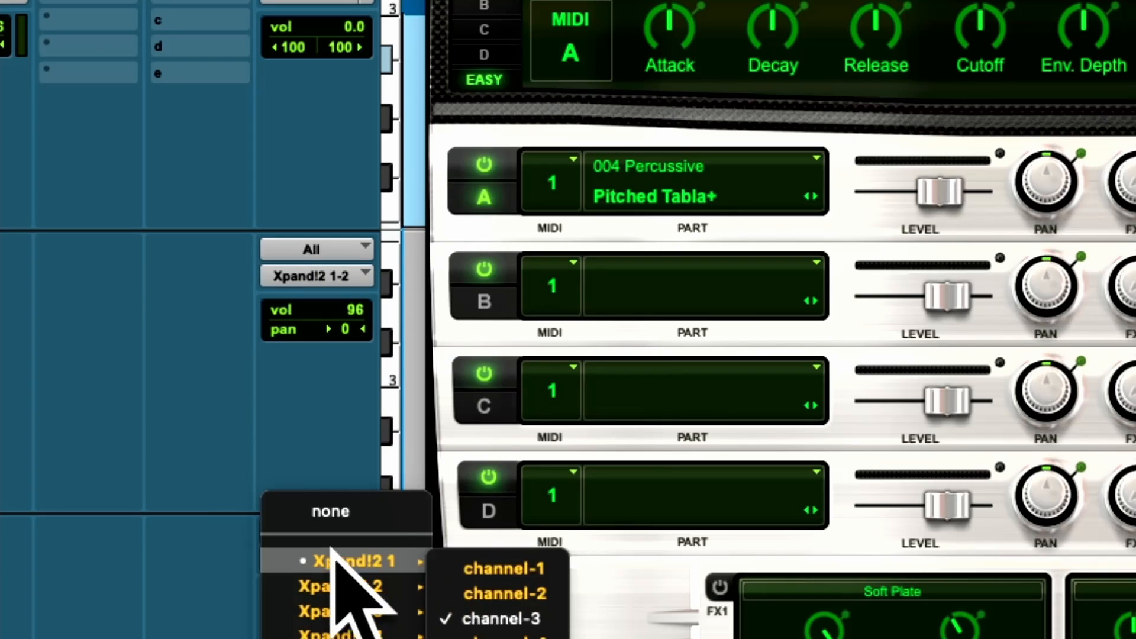
{"action": "left_click", "coordinate": [260, 417]}
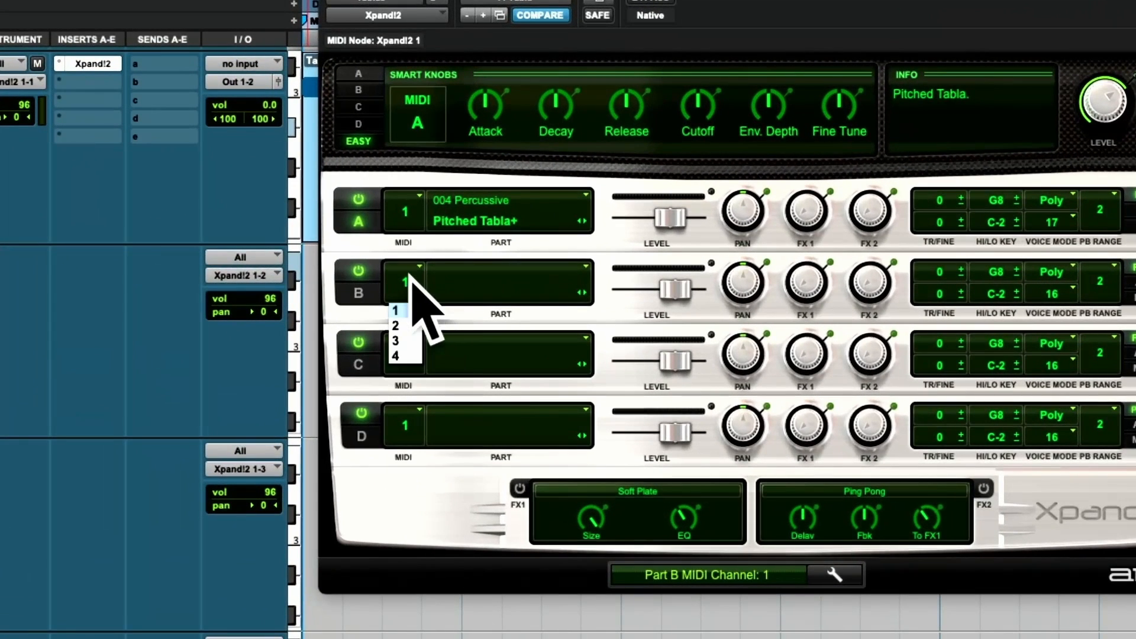
Step: Set the Xpand!2 MIDI channels to 2 for Part B, 3 for Part C and 4 for Part D
{"action": "left_click", "coordinate": [407, 284]}
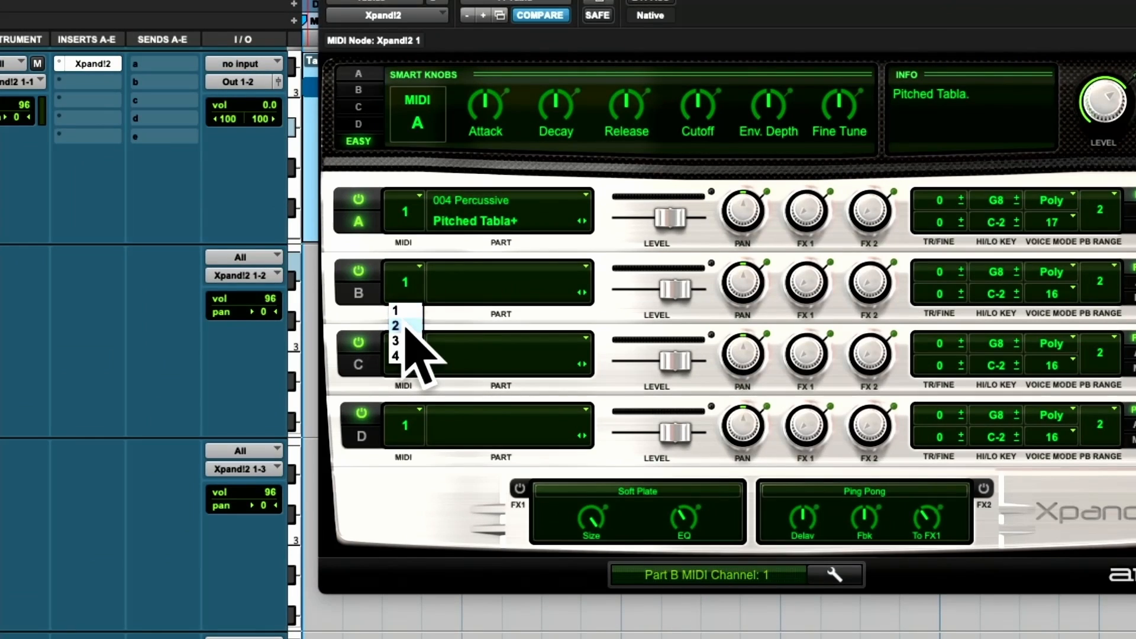
{"action": "left_click", "coordinate": [396, 326]}
{"action": "left_click", "coordinate": [404, 354]}
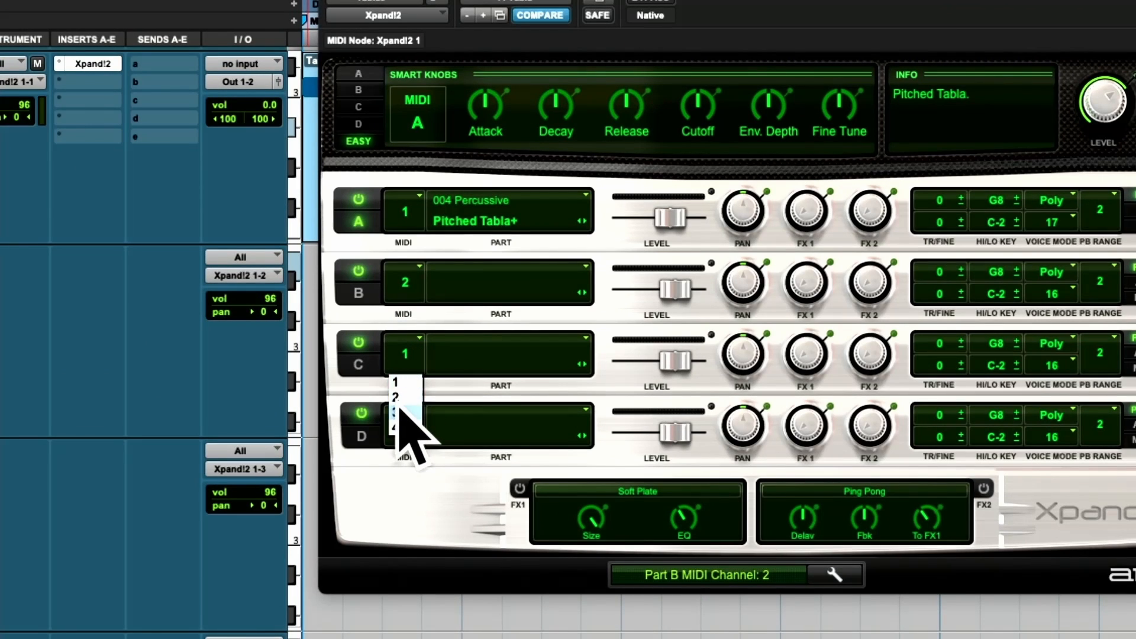
{"action": "left_click", "coordinate": [403, 412]}
{"action": "left_click", "coordinate": [403, 439]}
{"action": "left_click", "coordinate": [396, 499]}
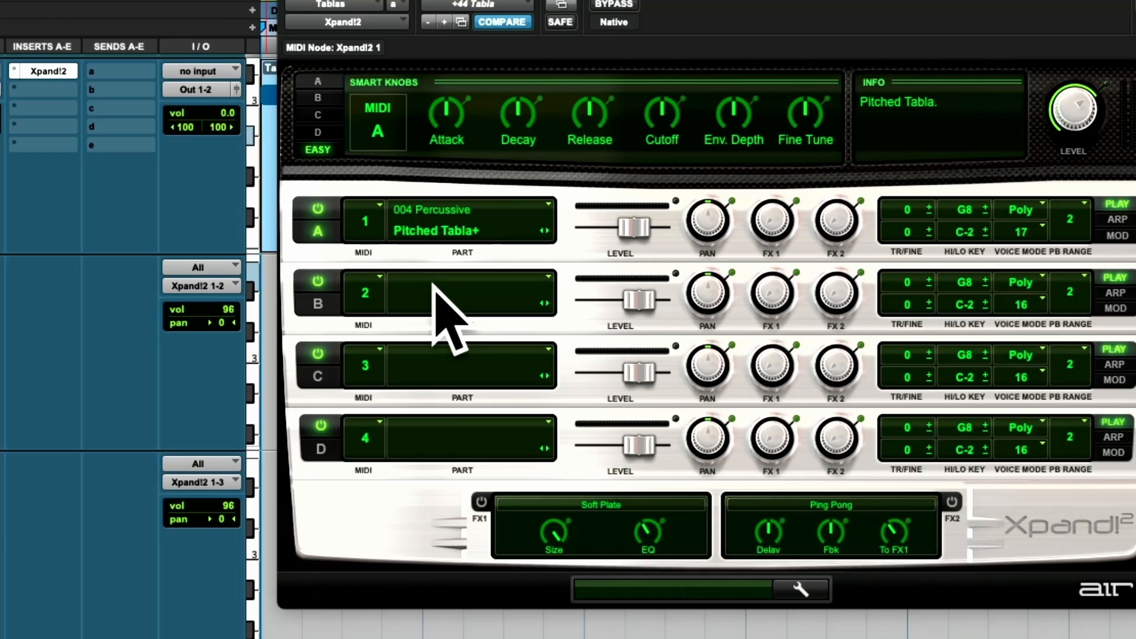
Step: Load the Pitched Tabla+ sound from 004 Percussive into Parts B, C and D of Xpand!2
{"action": "left_click", "coordinate": [448, 300]}
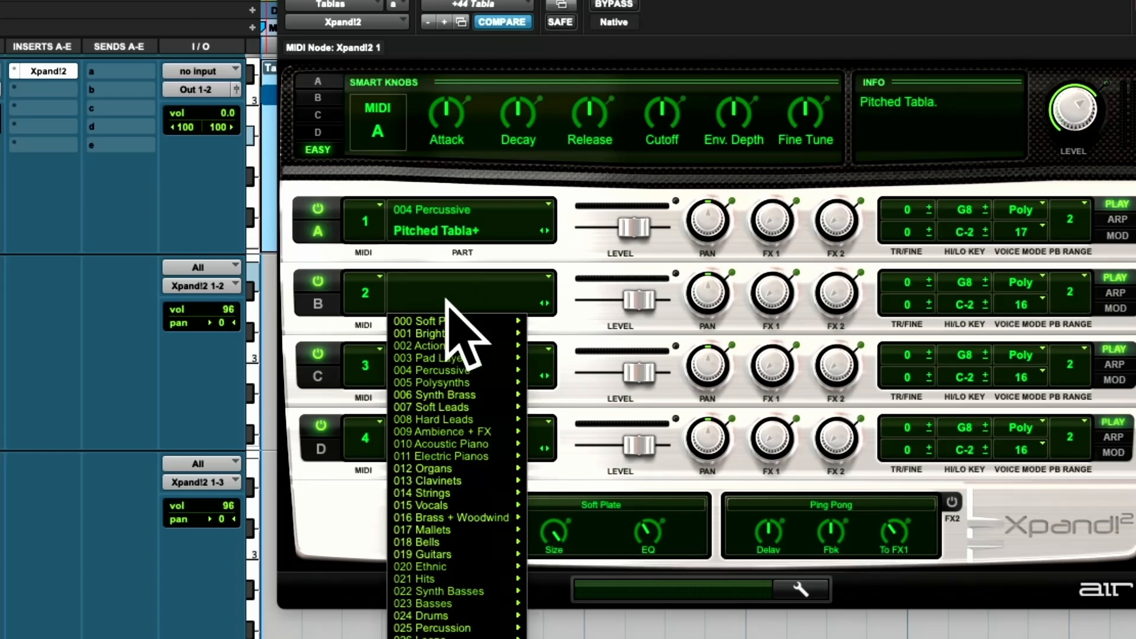
{"action": "mouse_move", "coordinate": [475, 367]}
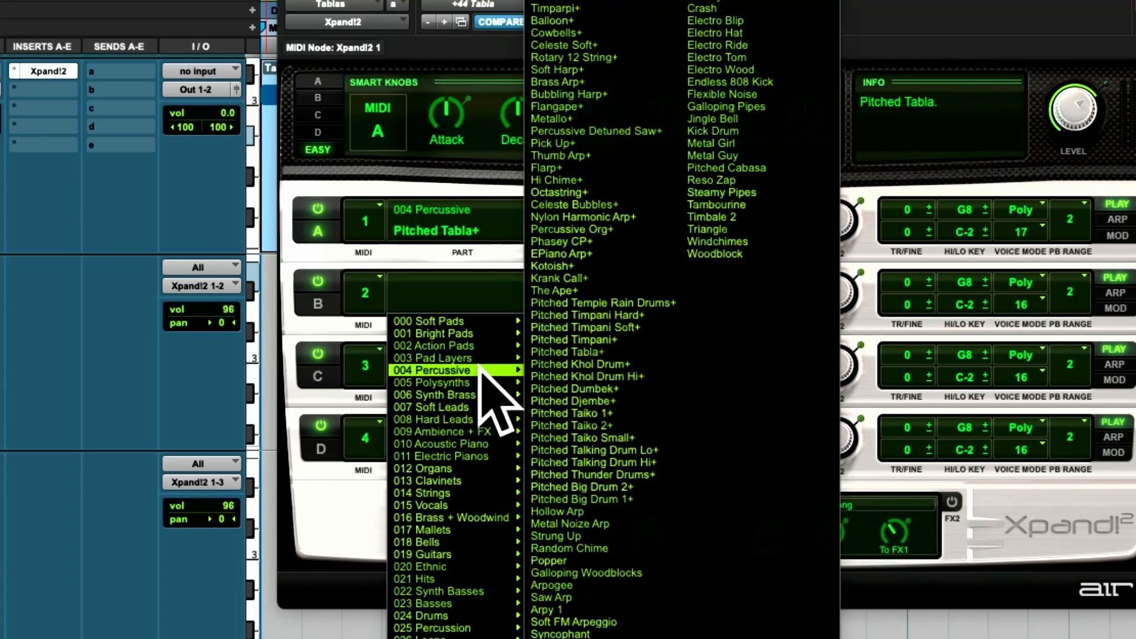
{"action": "left_click", "coordinate": [583, 354]}
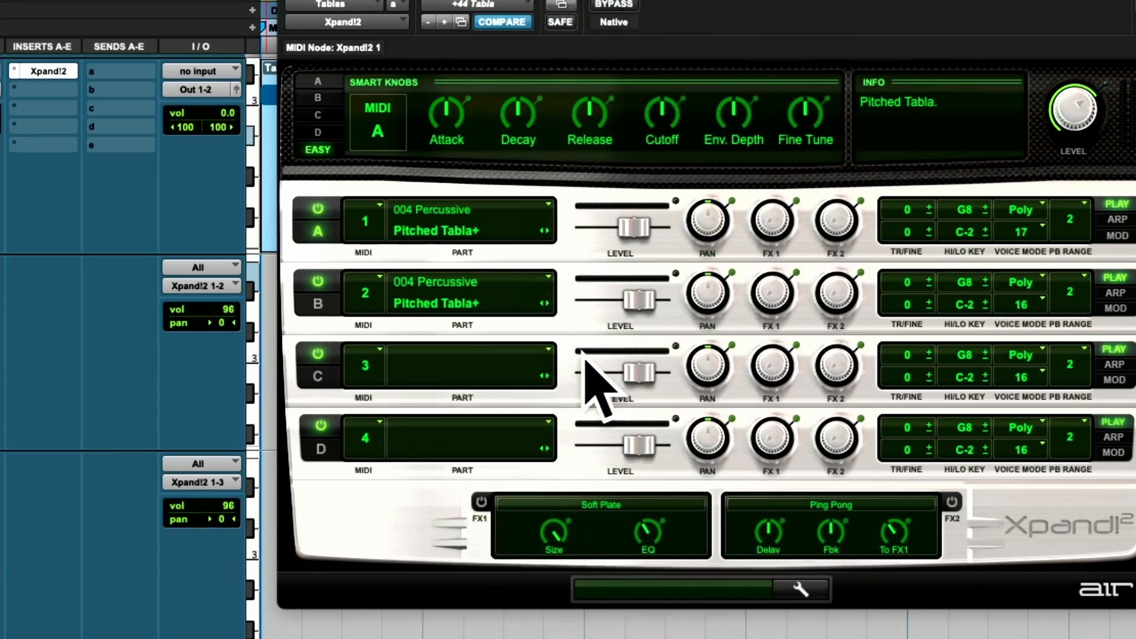
{"action": "left_click", "coordinate": [421, 365]}
{"action": "mouse_move", "coordinate": [468, 442]}
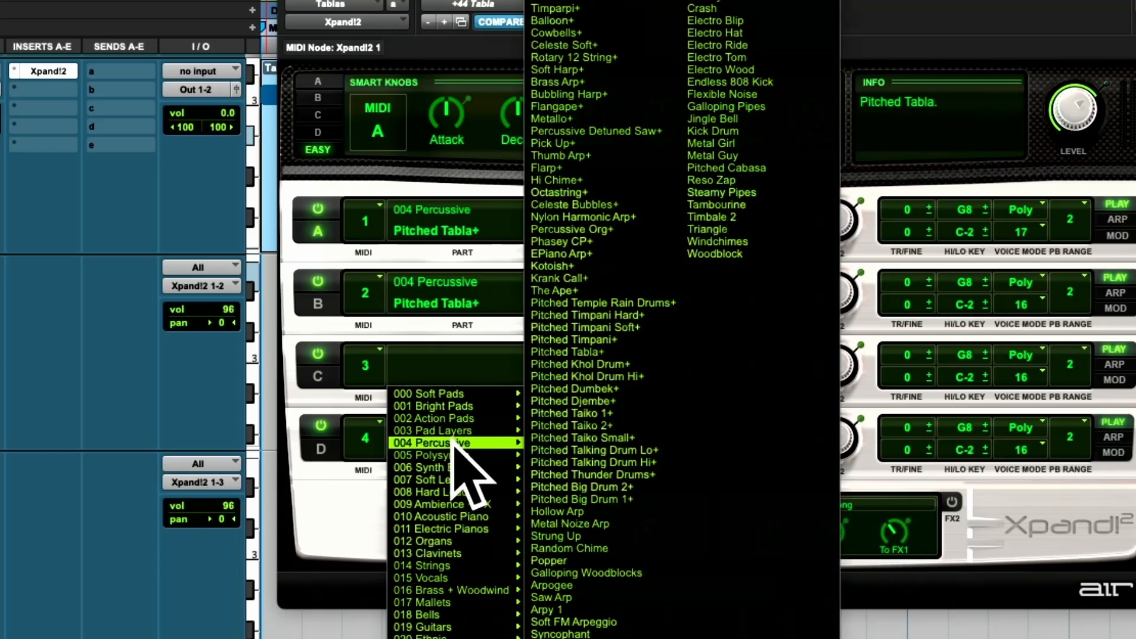
{"action": "left_click", "coordinate": [597, 351]}
{"action": "left_click", "coordinate": [421, 440]}
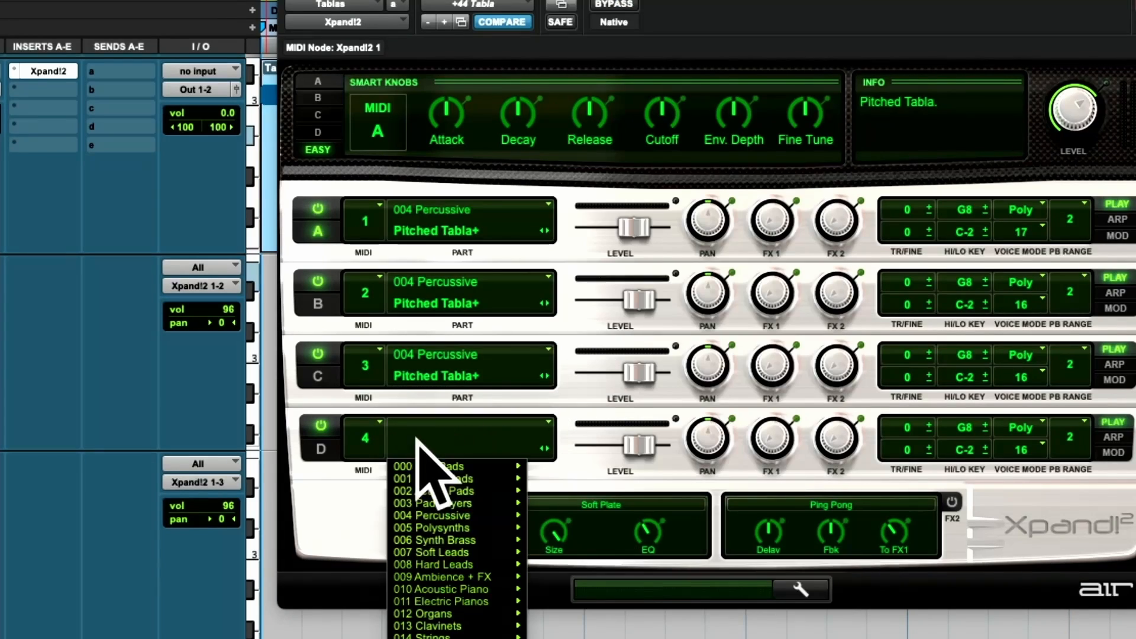
{"action": "mouse_move", "coordinate": [467, 515]}
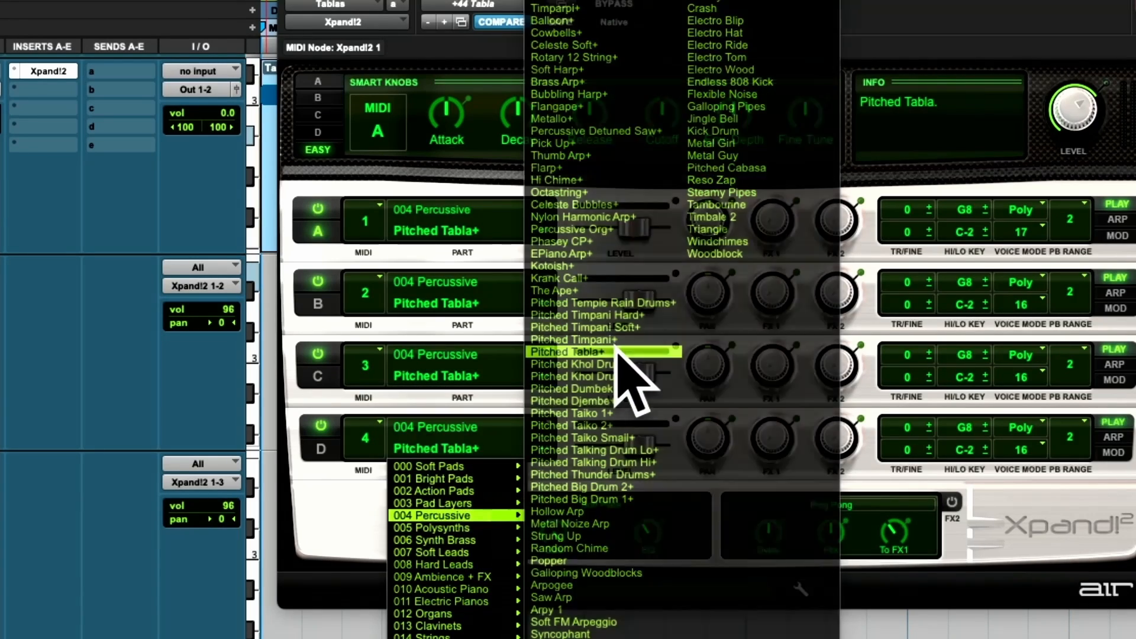
{"action": "left_click", "coordinate": [615, 357]}
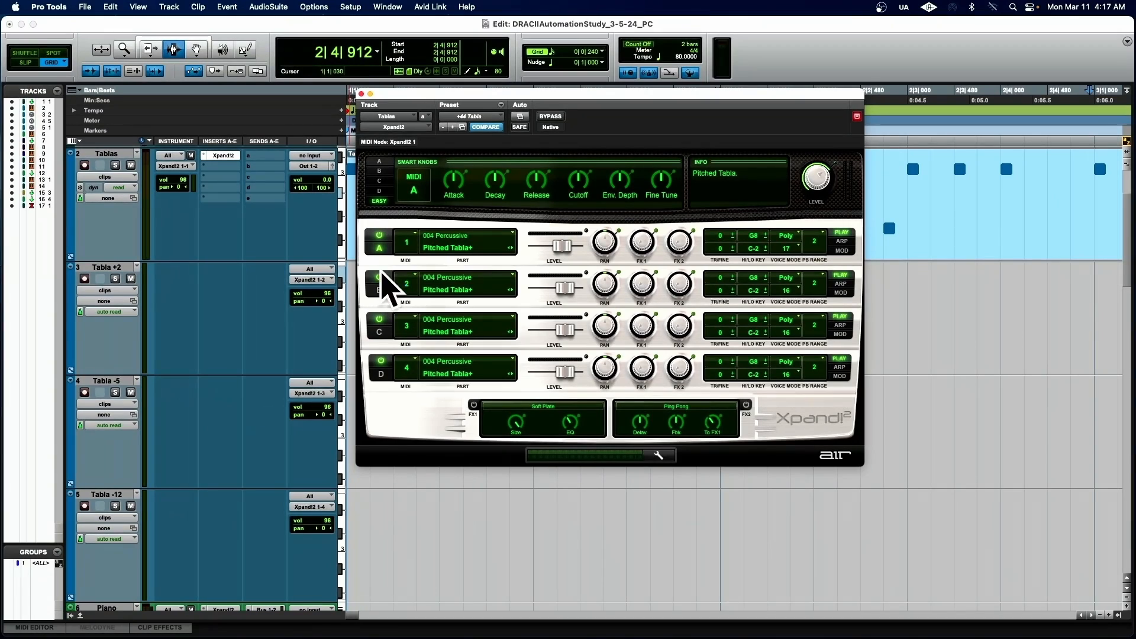
Step: Toggle Xpand!2 Parts B, C and D off and back on
{"action": "left_click", "coordinate": [379, 277]}
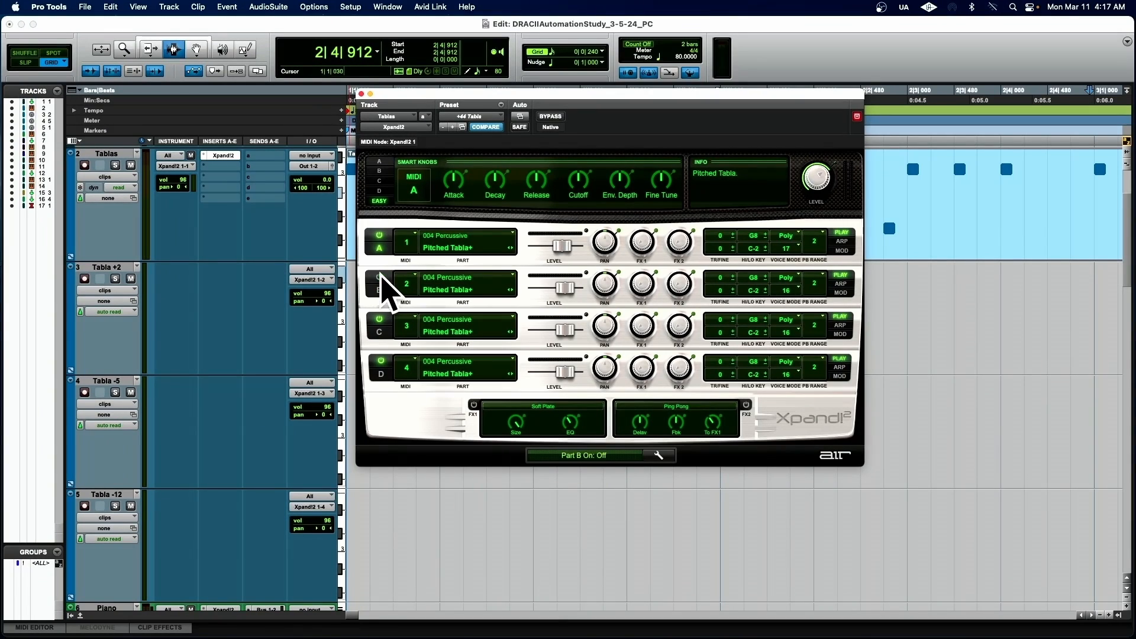
{"action": "left_click", "coordinate": [379, 319]}
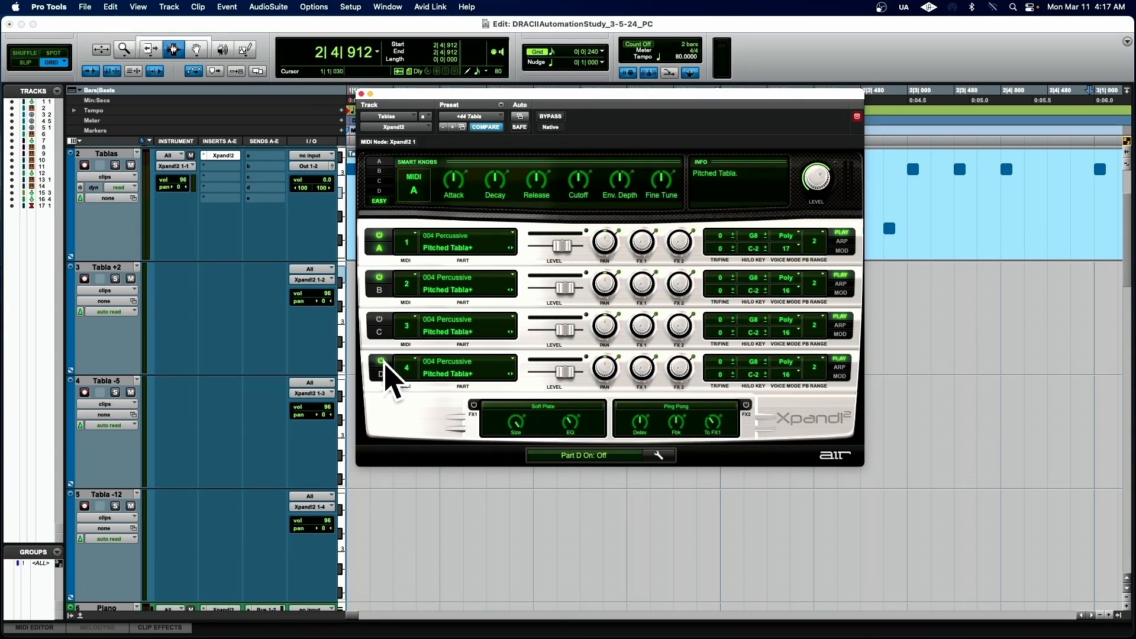
{"action": "left_click", "coordinate": [379, 320]}
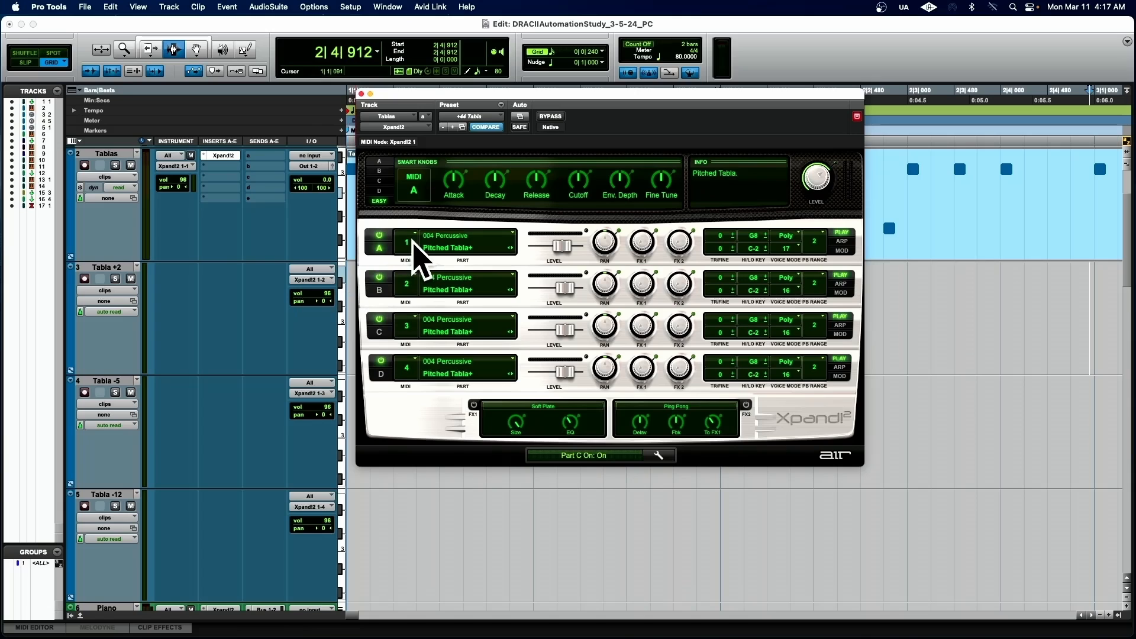
Step: Return to the session start and clear the Xpand!2 window from the tablas clips
{"action": "left_click", "coordinate": [464, 88]}
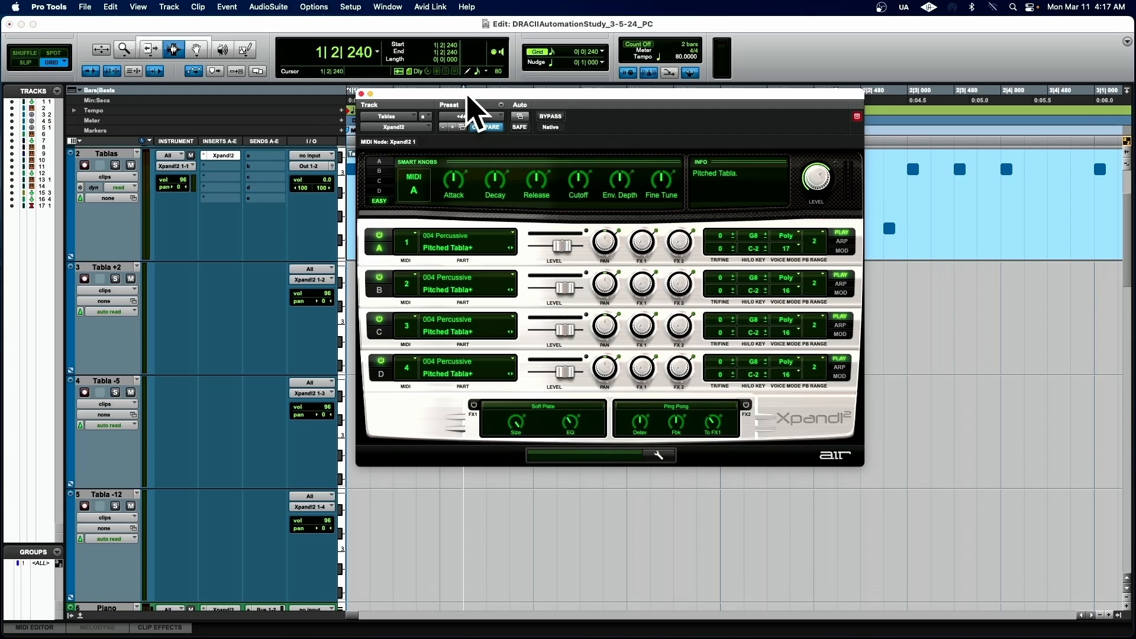
{"action": "key", "text": "Return"}
{"action": "left_click_drag", "start_coordinate": [467, 96], "coordinate": [459, 156]}
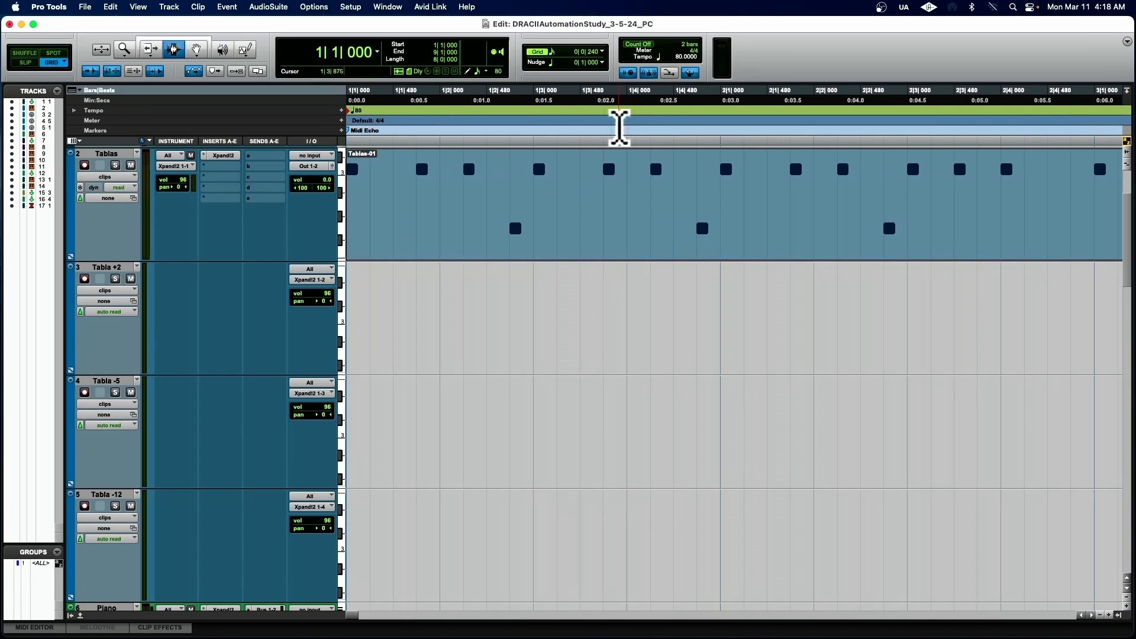
Step: With the grid at 1/16 note, paste a copy of the Tablas clip onto the Tabla +2 track at 1|1|720
{"action": "left_click", "coordinate": [608, 53]}
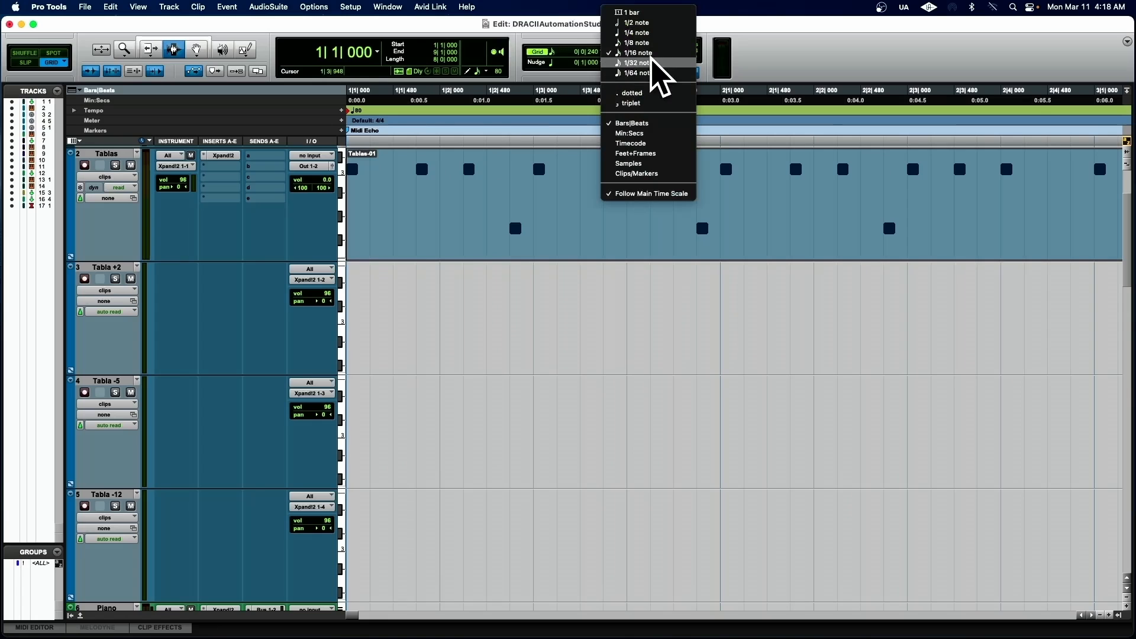
{"action": "left_click", "coordinate": [637, 53]}
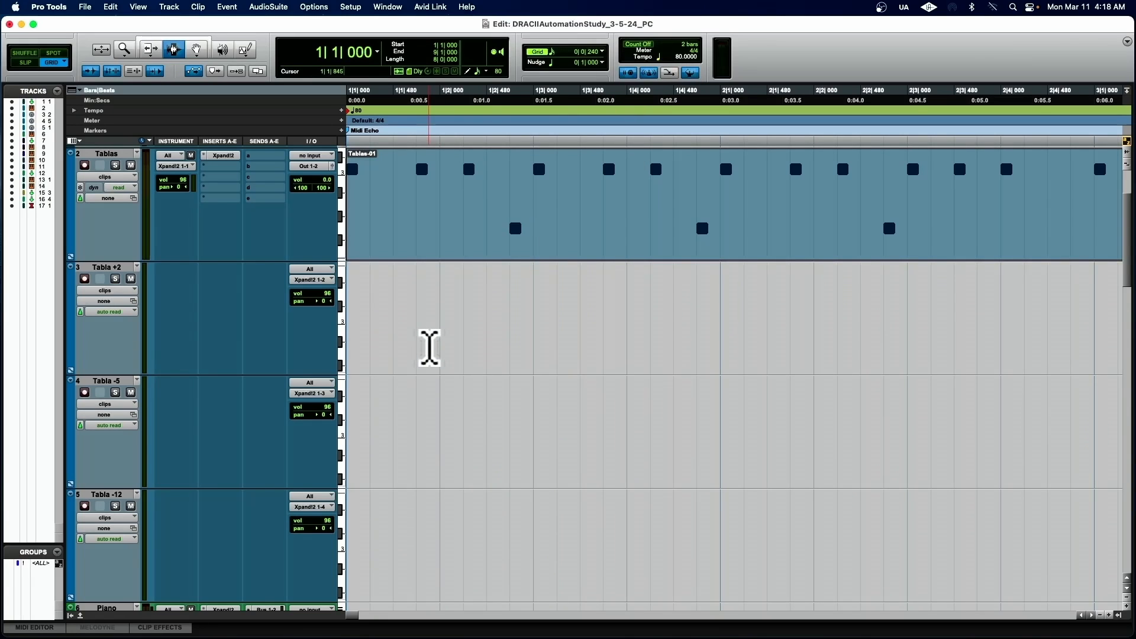
{"action": "left_click", "coordinate": [423, 330]}
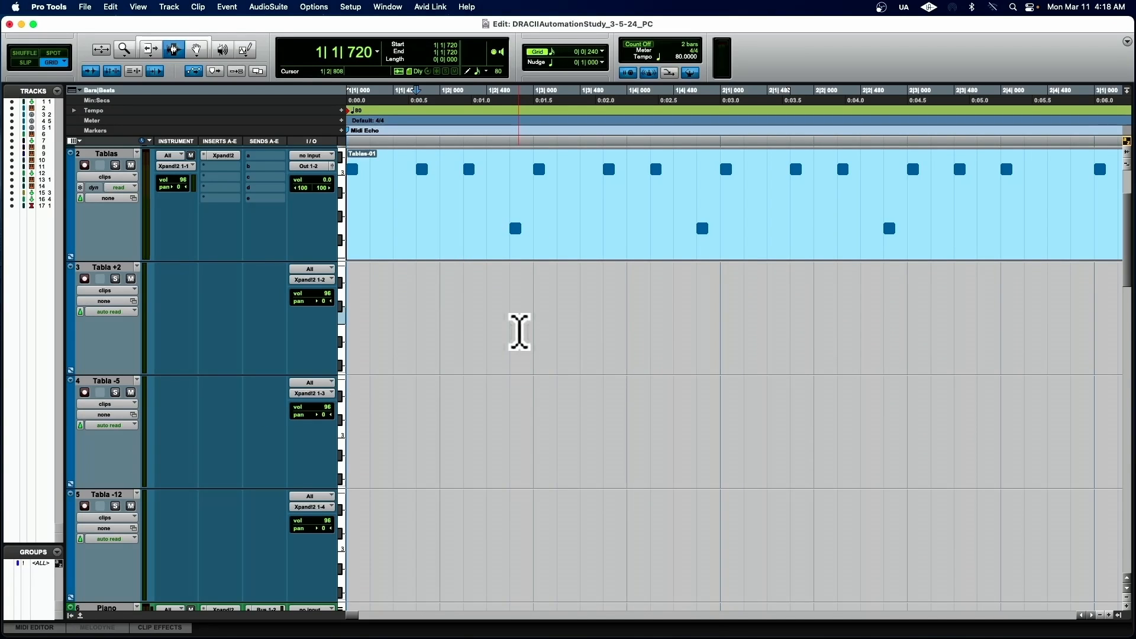
{"action": "key", "text": "super+v"}
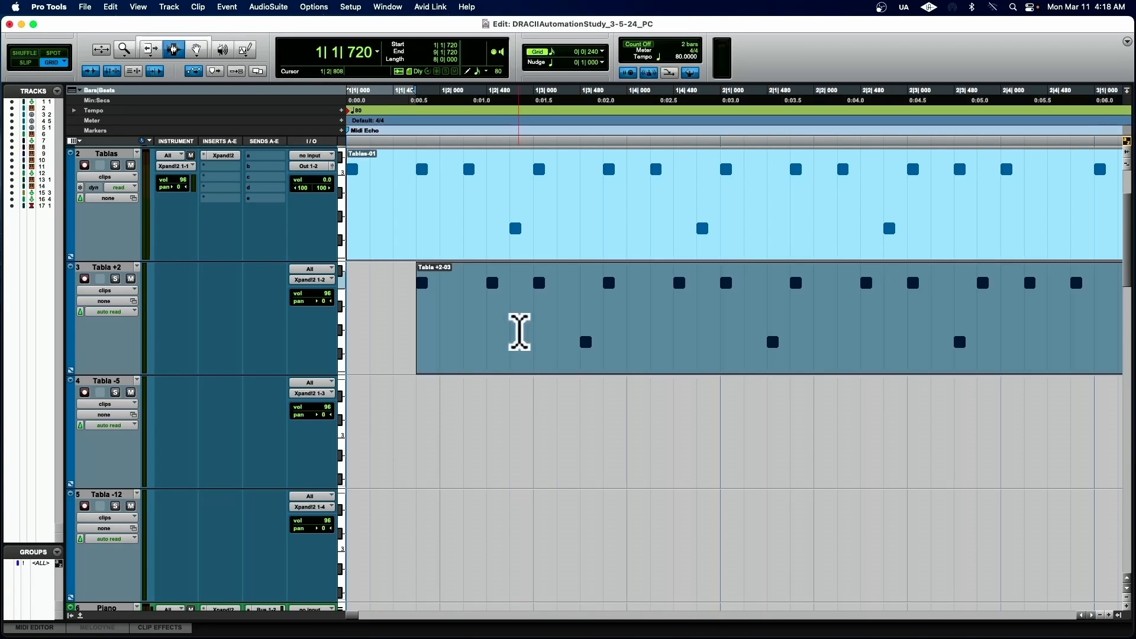
Step: Play the Tablas and Tabla +2 clips together from the session start
{"action": "key", "text": "Return"}
{"action": "key", "text": "space"}
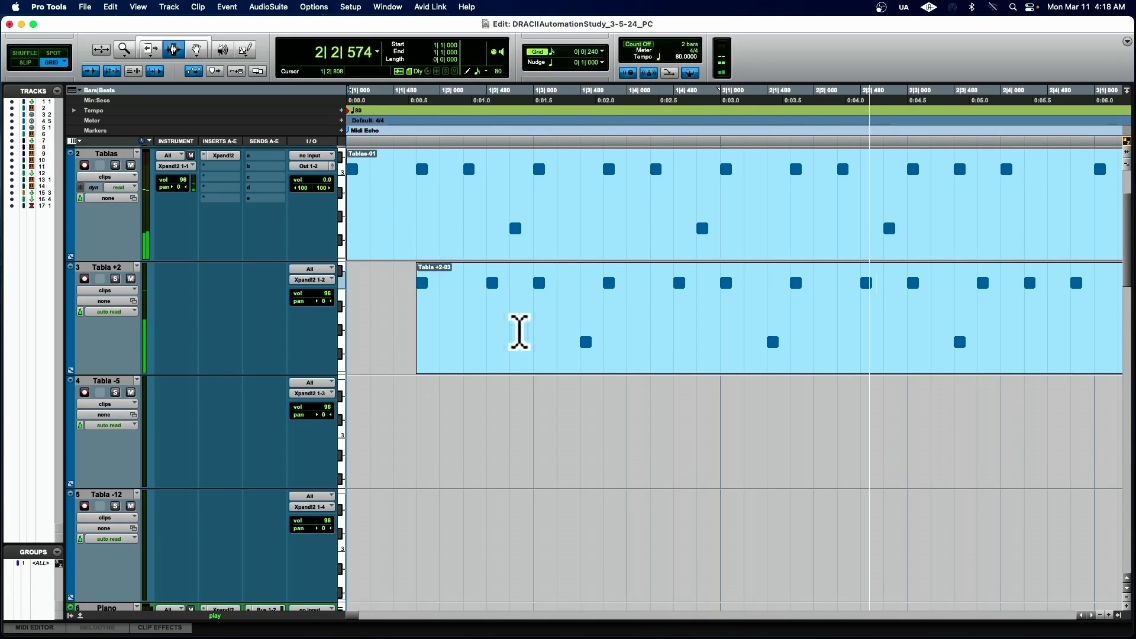
{"action": "key", "text": "space"}
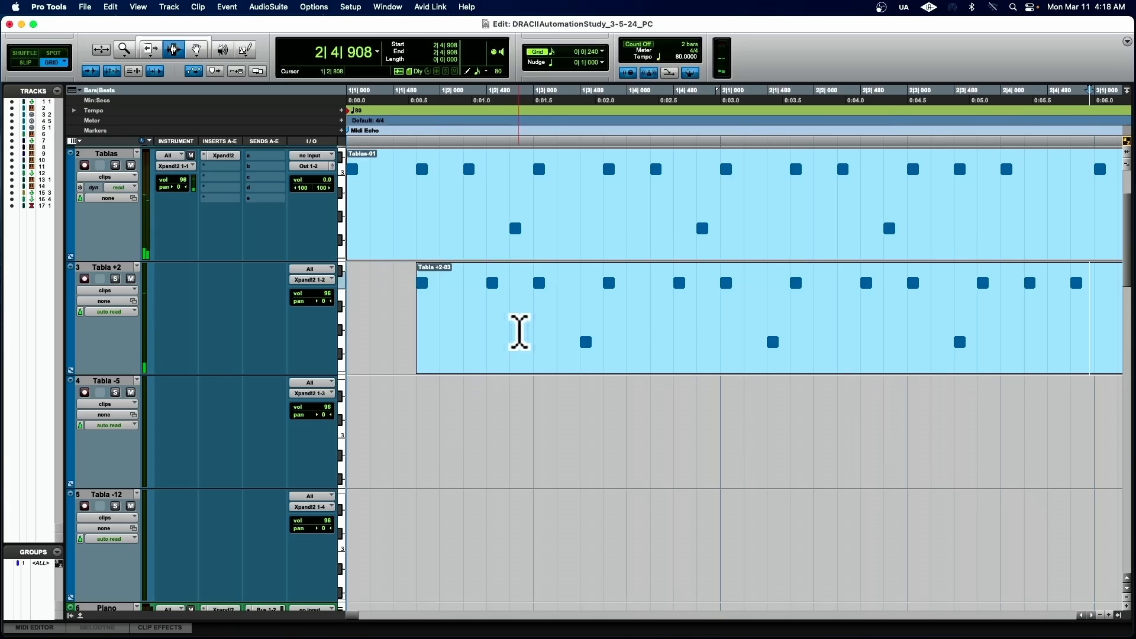
Step: Set Part B's cutoff in the Xpand!2 on the Tablas track to 64%
{"action": "left_click", "coordinate": [221, 155]}
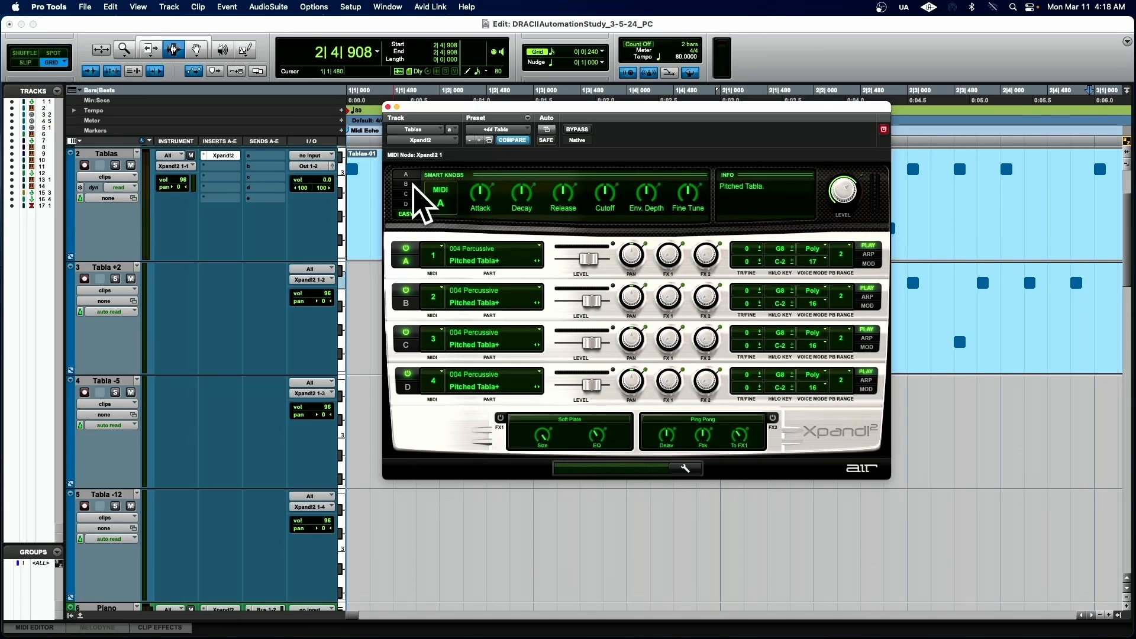
{"action": "left_click", "coordinate": [406, 184]}
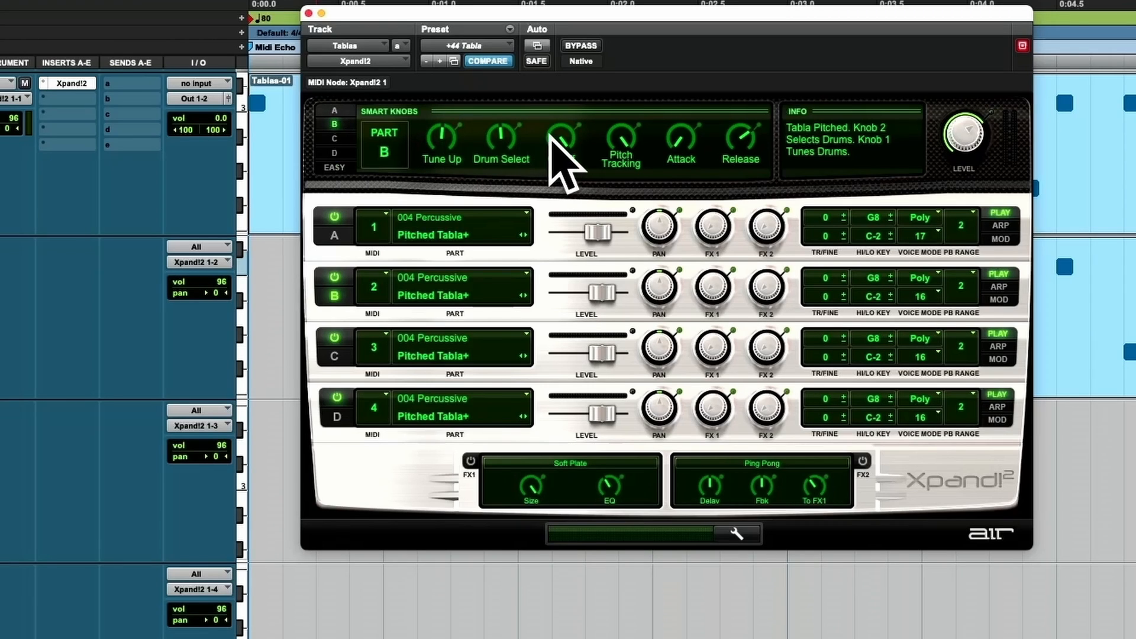
{"action": "left_click_drag", "start_coordinate": [549, 129], "coordinate": [536, 185]}
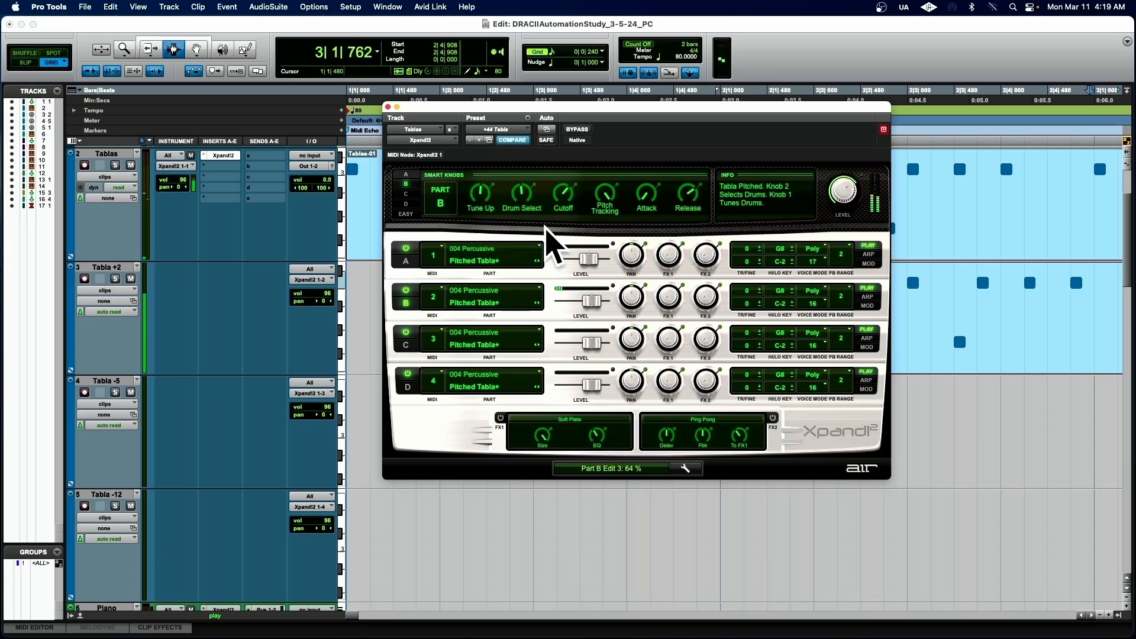
Step: Play the Tablas and Tabla +2 clips from the session start and move the Xpand!2 window off the clips
{"action": "key", "text": "space"}
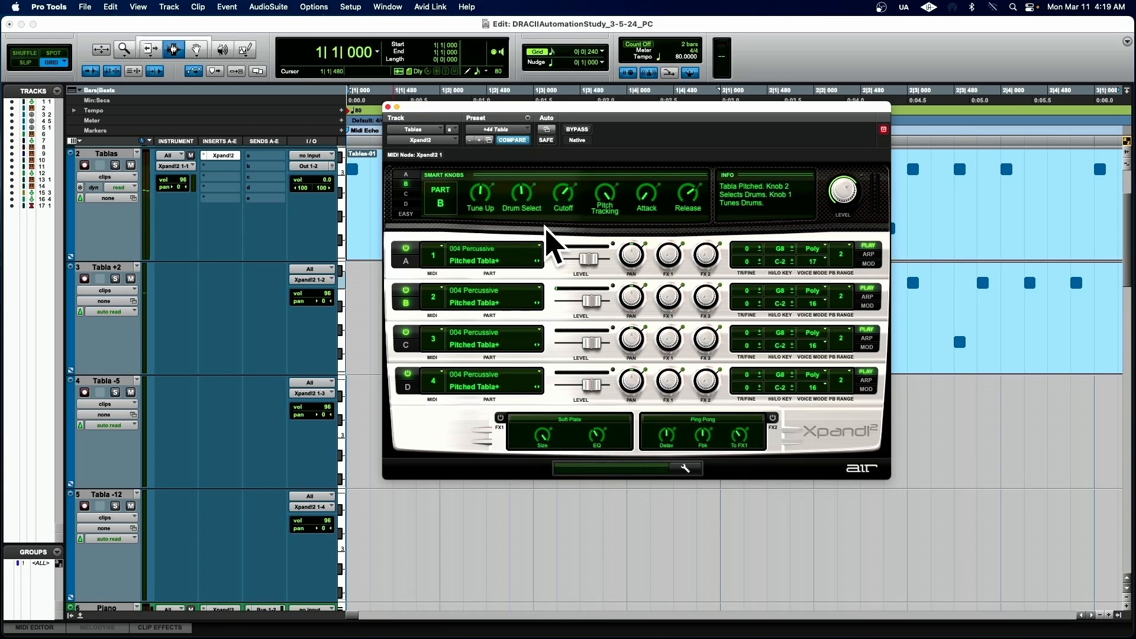
{"action": "key", "text": "space"}
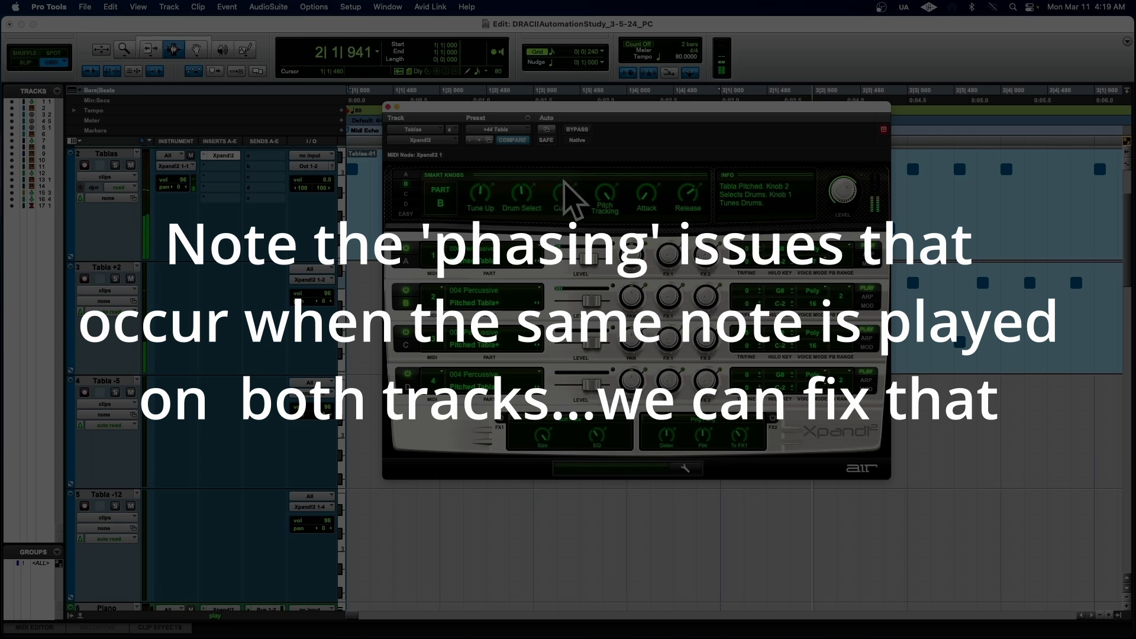
{"action": "left_click_drag", "start_coordinate": [616, 112], "coordinate": [522, 149]}
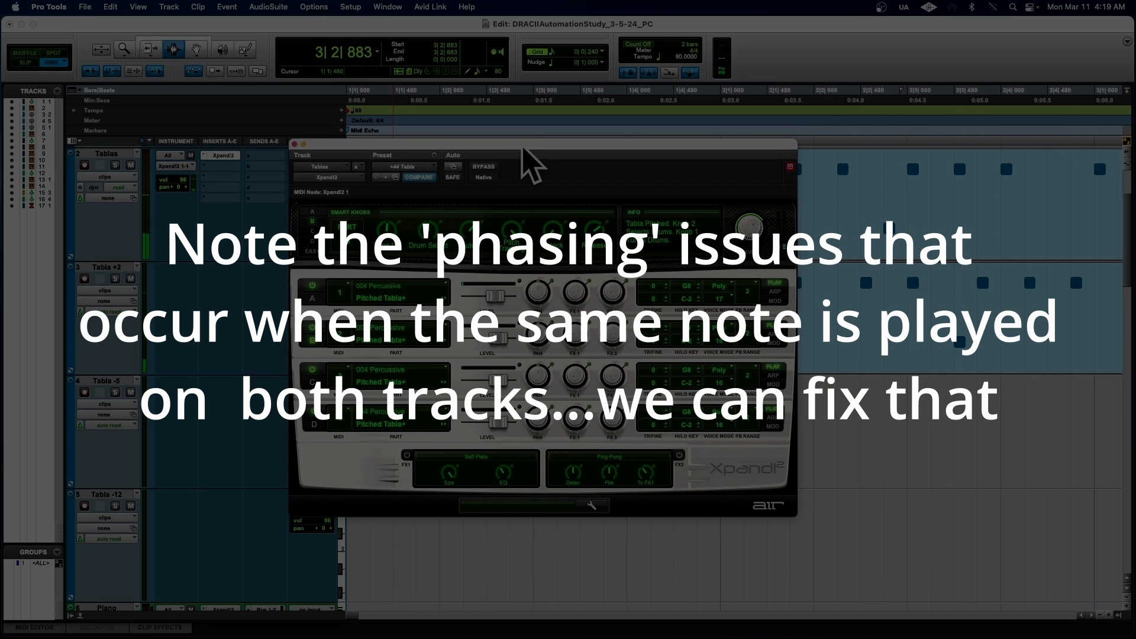
{"action": "left_click_drag", "start_coordinate": [523, 149], "coordinate": [365, 117]}
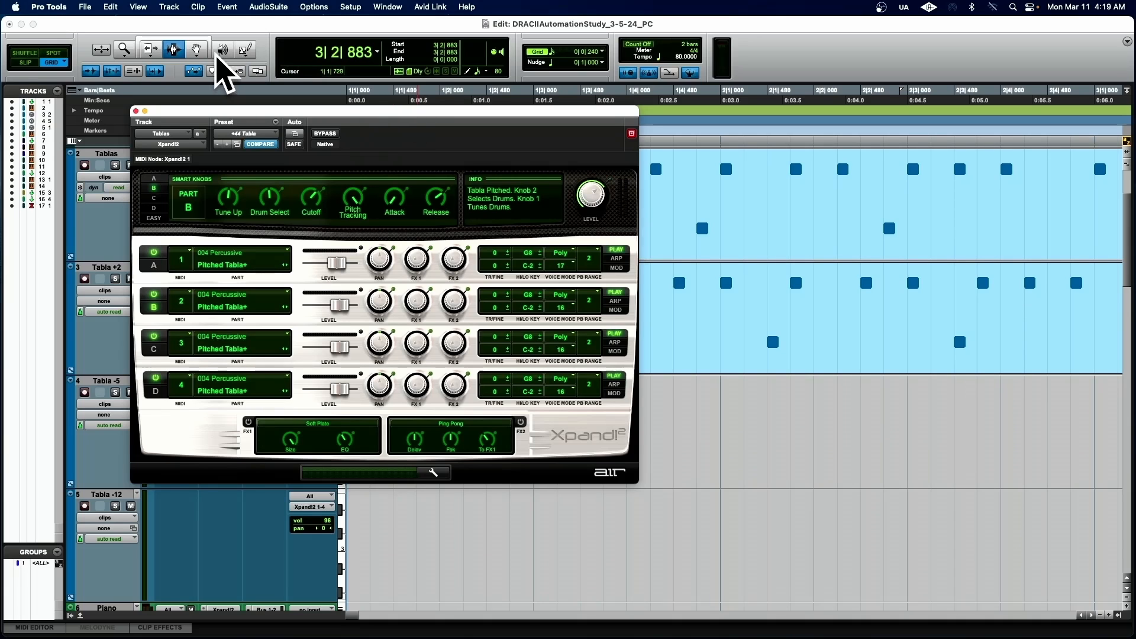
Step: Lower the velocities of all notes in the Tabla +2 clip in the MIDI Editor and play the result
{"action": "left_click", "coordinate": [196, 49]}
{"action": "double_click", "coordinate": [737, 298]}
{"action": "left_click_drag", "start_coordinate": [213, 112], "coordinate": [686, 66]}
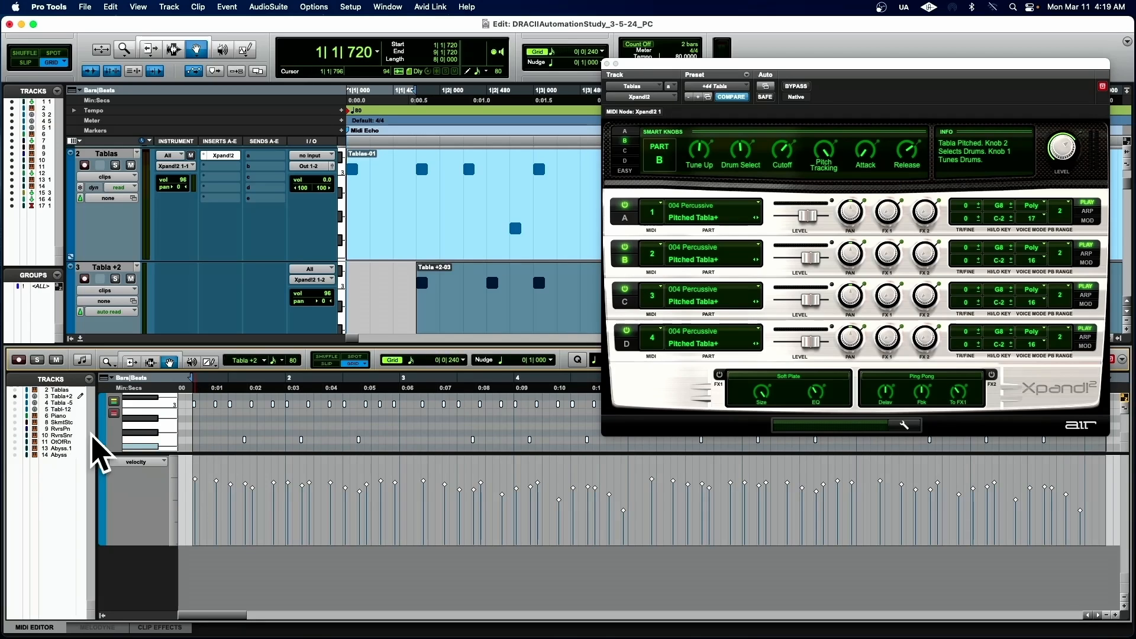
{"action": "left_click_drag", "start_coordinate": [193, 479], "coordinate": [190, 514]}
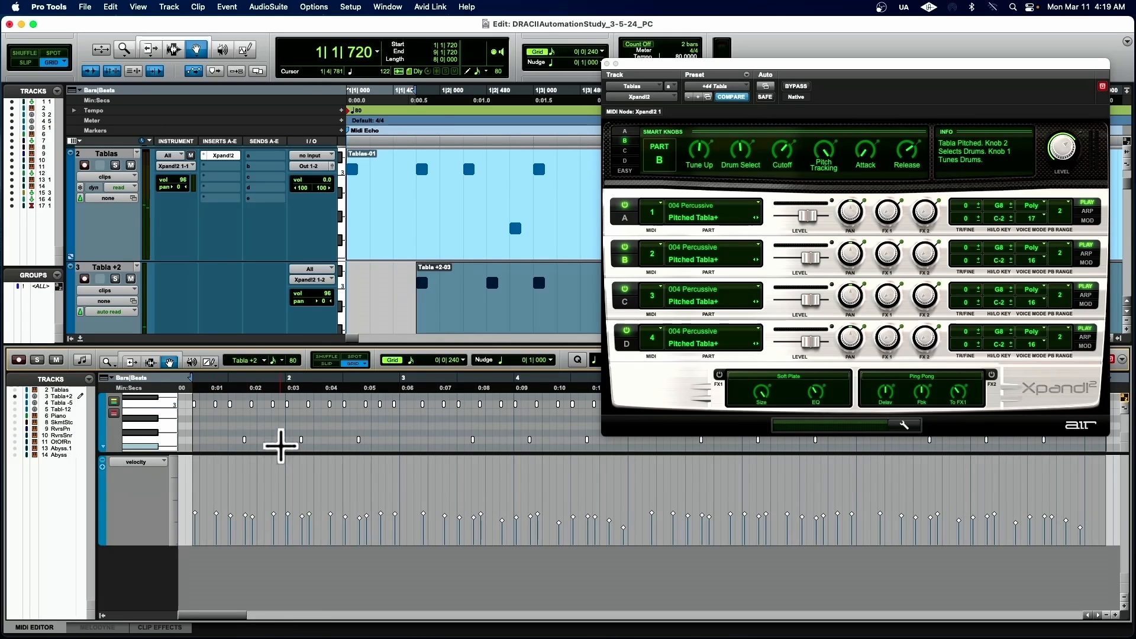
{"action": "left_click", "coordinate": [280, 445]}
{"action": "key", "text": "space"}
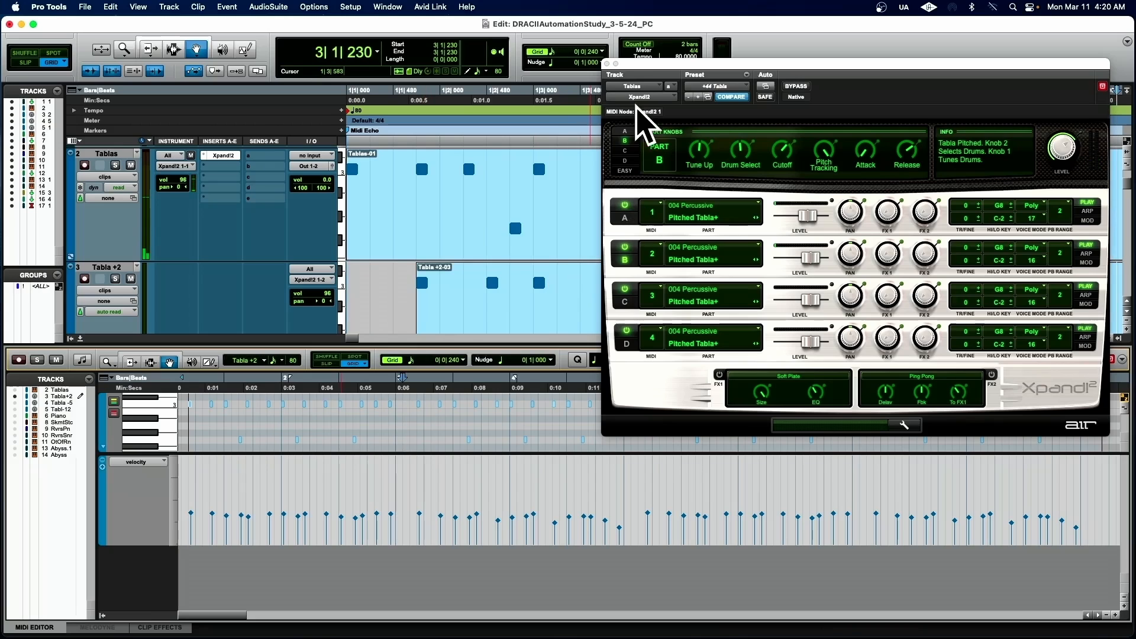
Step: Pan Xpand!2 Part B to L 57, play the result, and close the plug-in window and MIDI Editor
{"action": "left_click", "coordinate": [606, 63]}
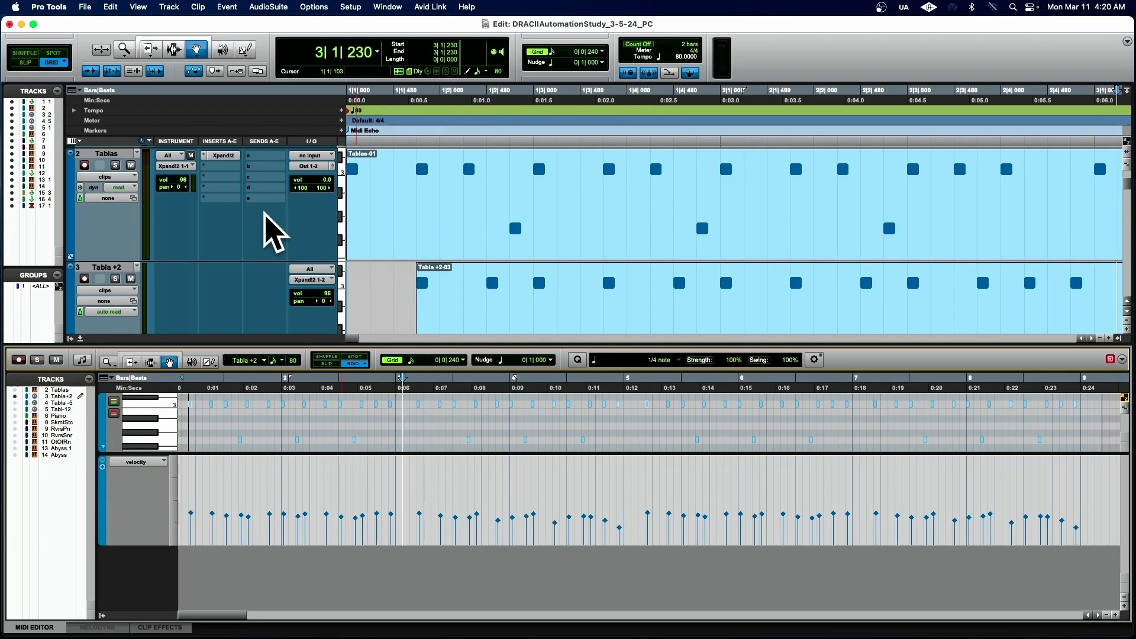
{"action": "left_click", "coordinate": [223, 156]}
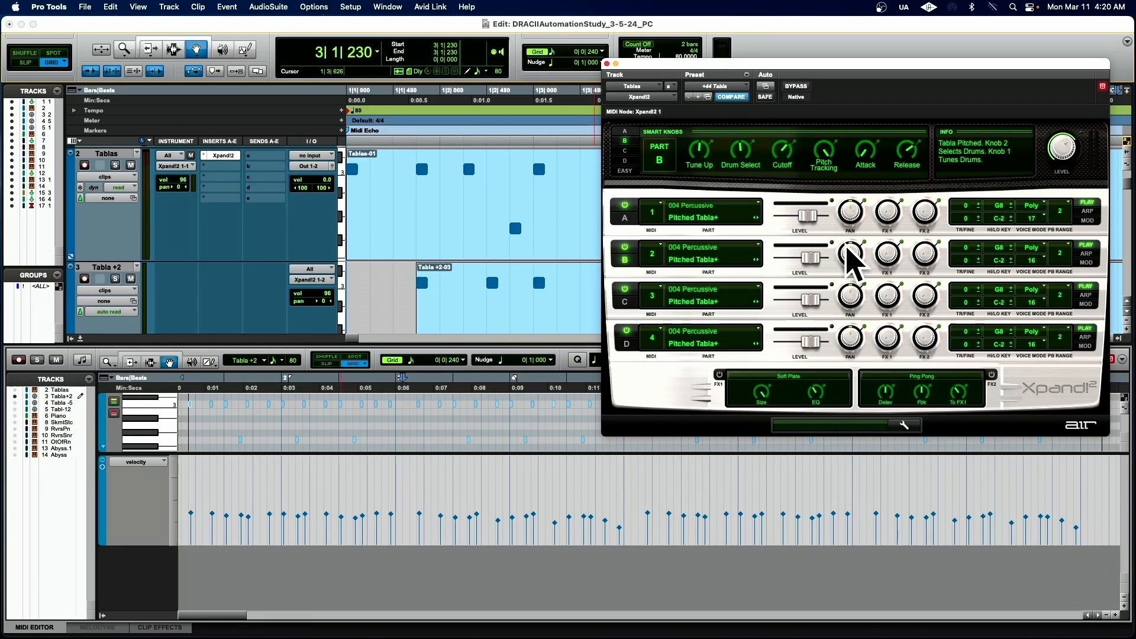
{"action": "left_click_drag", "start_coordinate": [847, 247], "coordinate": [833, 287]}
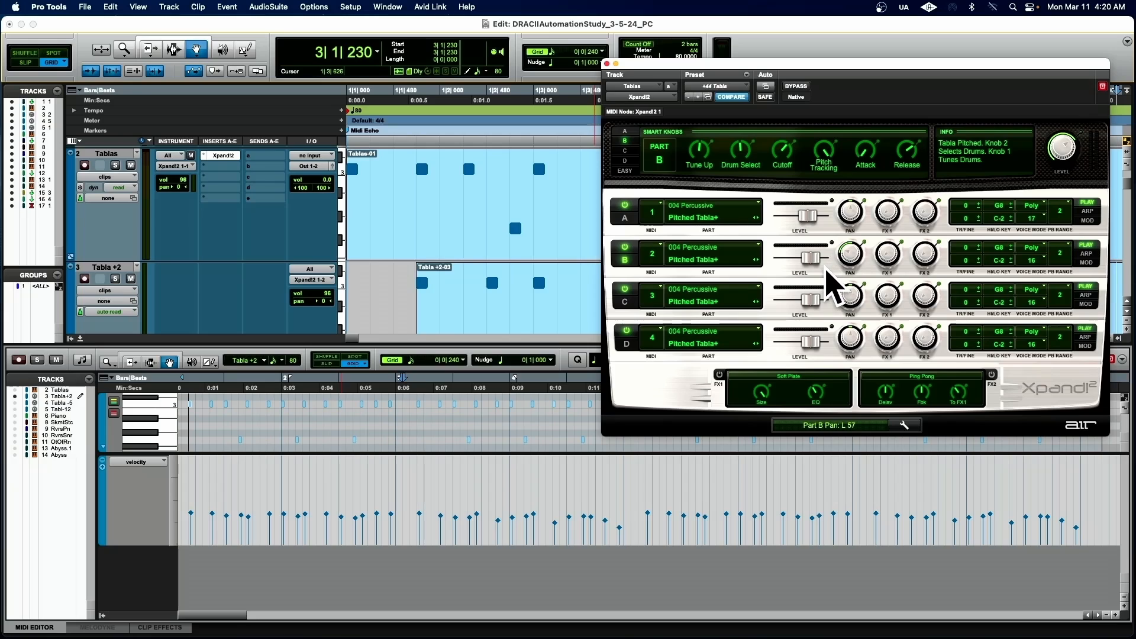
{"action": "key", "text": "space"}
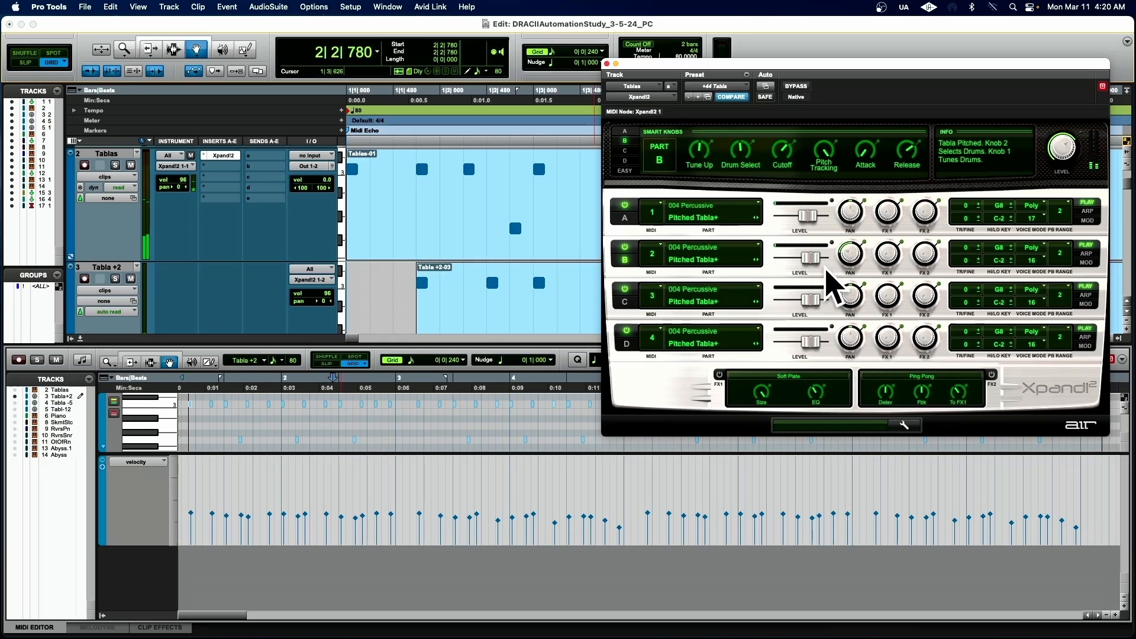
{"action": "left_click", "coordinate": [606, 63]}
{"action": "left_click", "coordinate": [80, 338]}
Step: Copy the Tabla +2 clip and paste it onto the Tabla -5 track at 1|2|480
{"action": "left_click", "coordinate": [528, 327]}
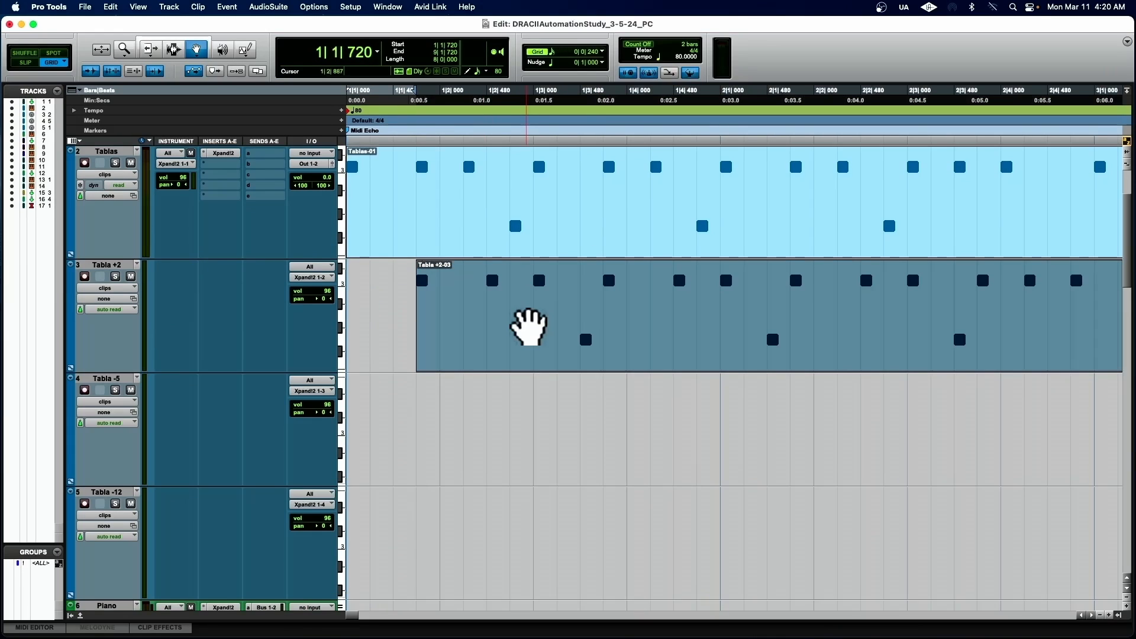
{"action": "left_click", "coordinate": [173, 50]}
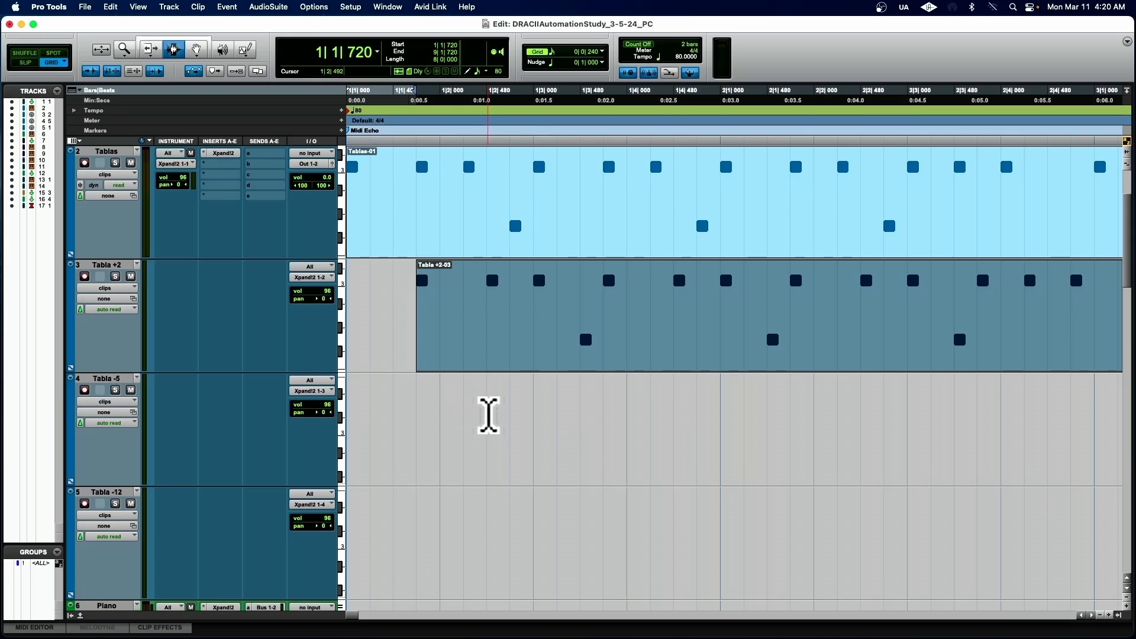
{"action": "left_click", "coordinate": [489, 415]}
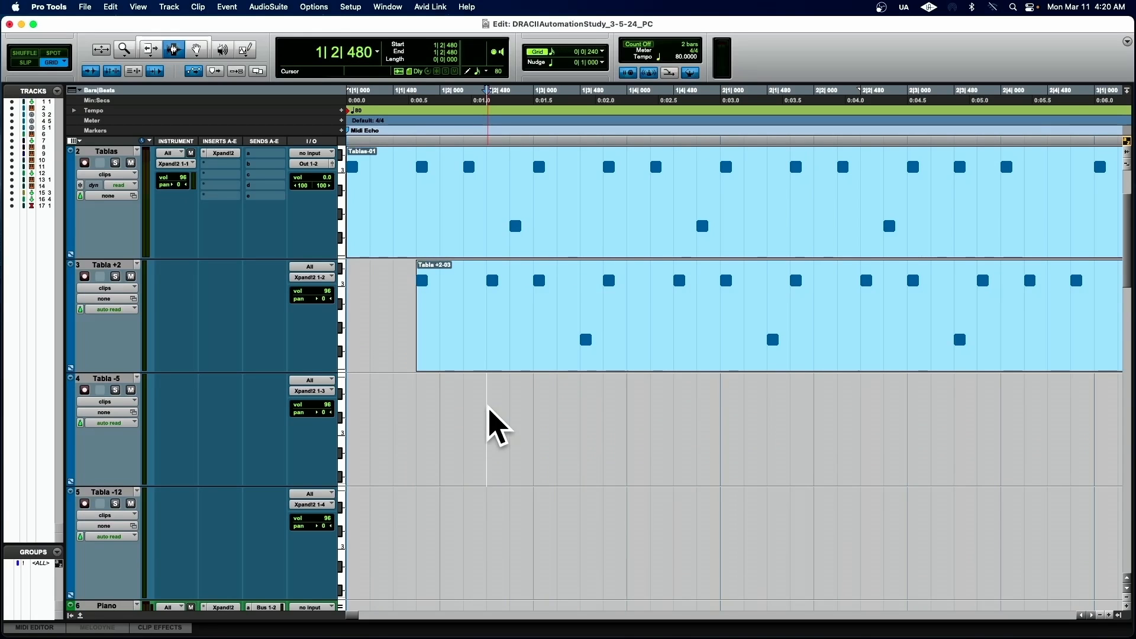
{"action": "key", "text": "super+v"}
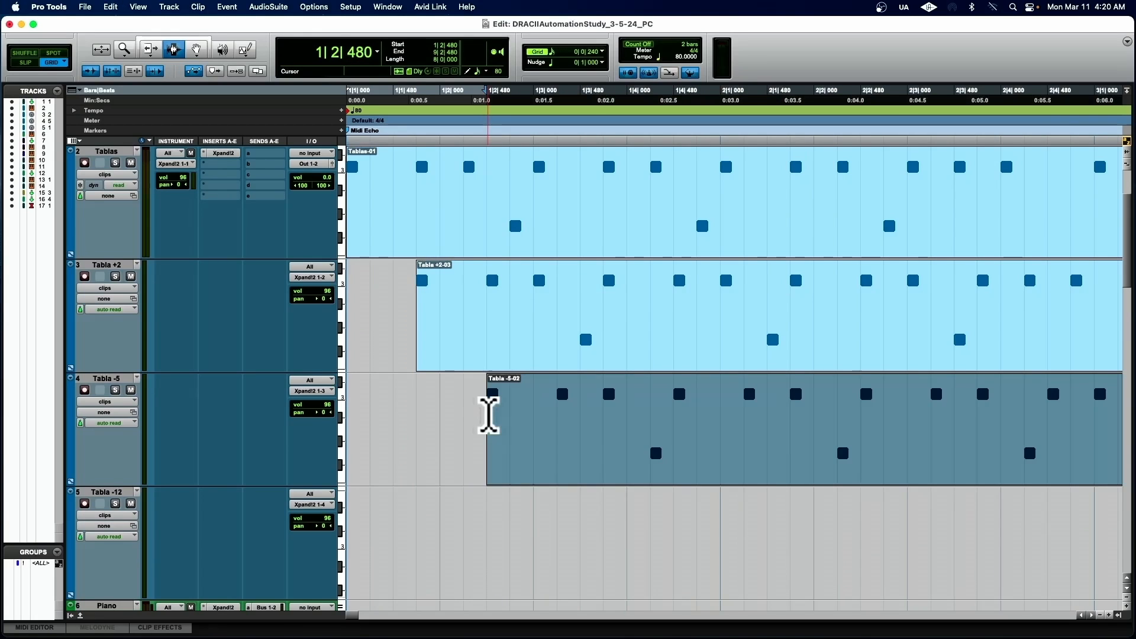
Step: Pan Xpand!2 Part C to R 43 and set its cutoff to 59%
{"action": "left_click", "coordinate": [223, 153]}
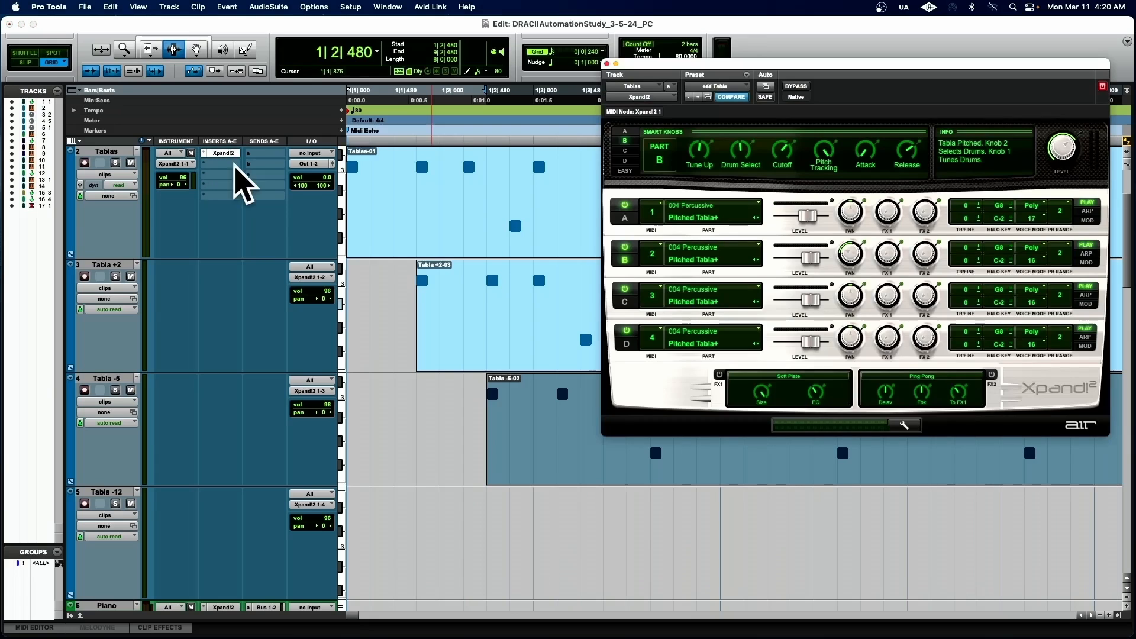
{"action": "left_click_drag", "start_coordinate": [854, 304], "coordinate": [857, 273]}
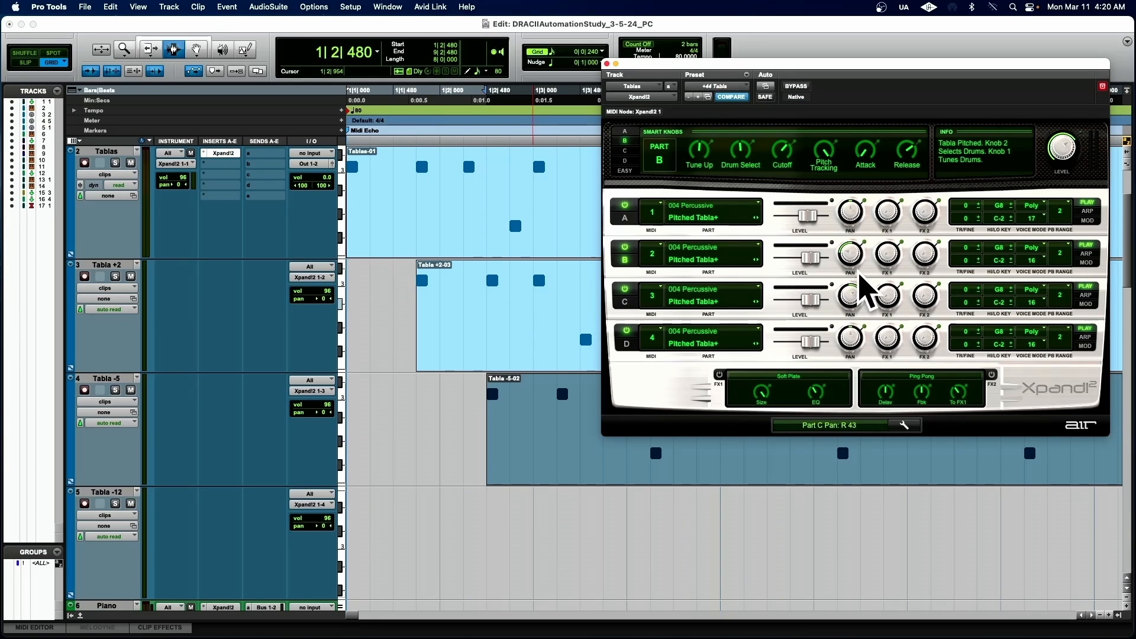
{"action": "left_click", "coordinate": [625, 150]}
{"action": "left_click_drag", "start_coordinate": [782, 161], "coordinate": [756, 185]}
Step: Play the three tabla tracks from the session start, closing the Xpand!2 window during playback
{"action": "key", "text": "Return"}
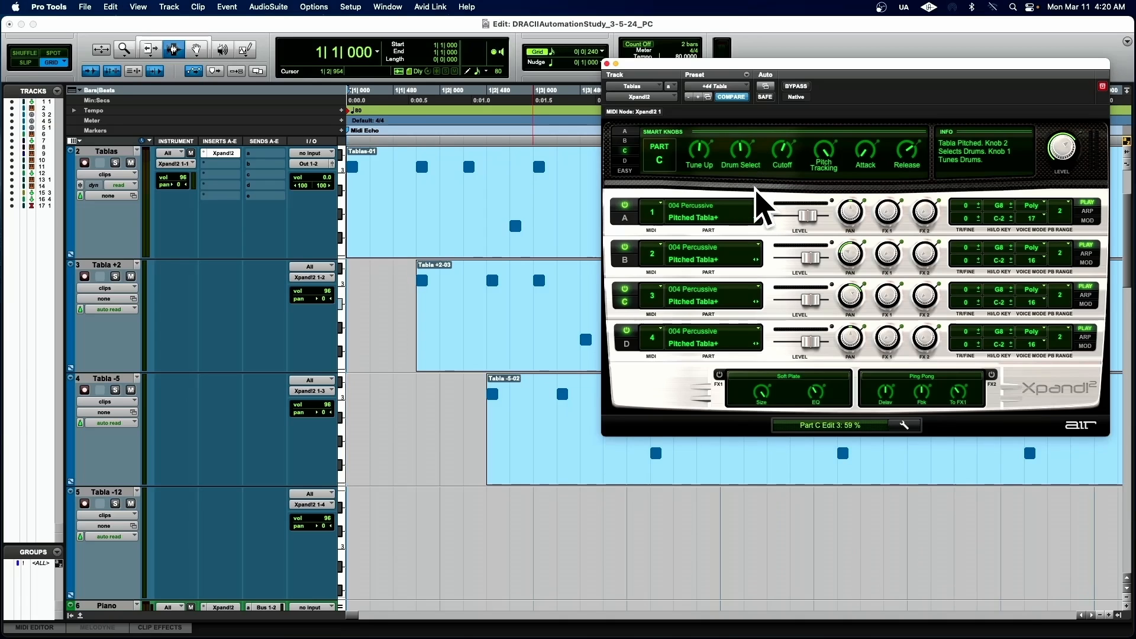
{"action": "key", "text": "space"}
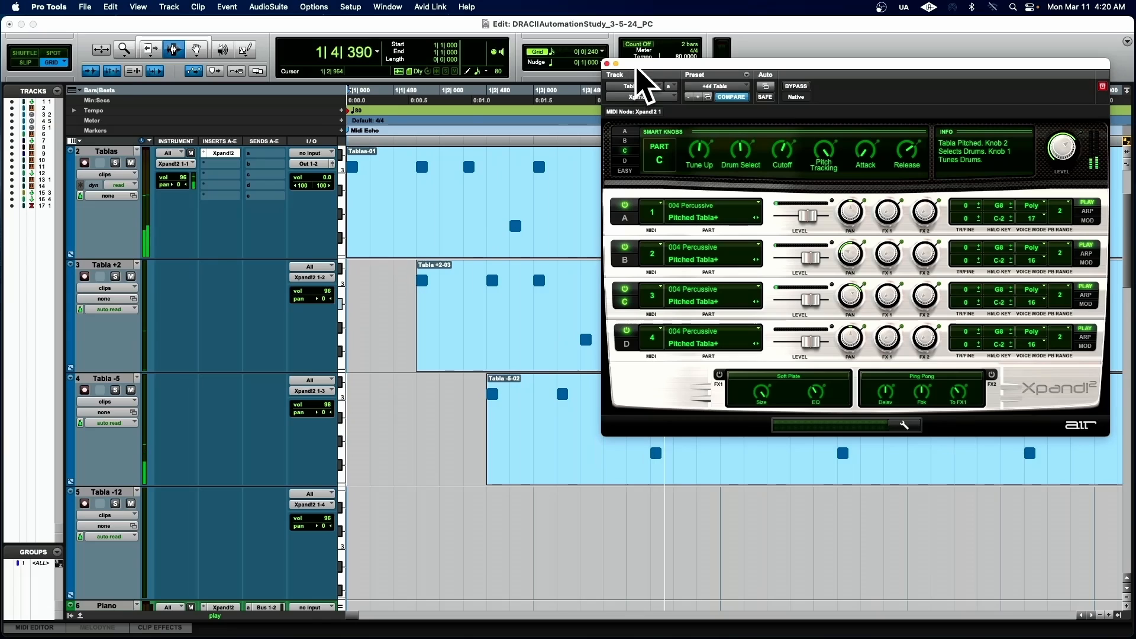
{"action": "left_click", "coordinate": [605, 64]}
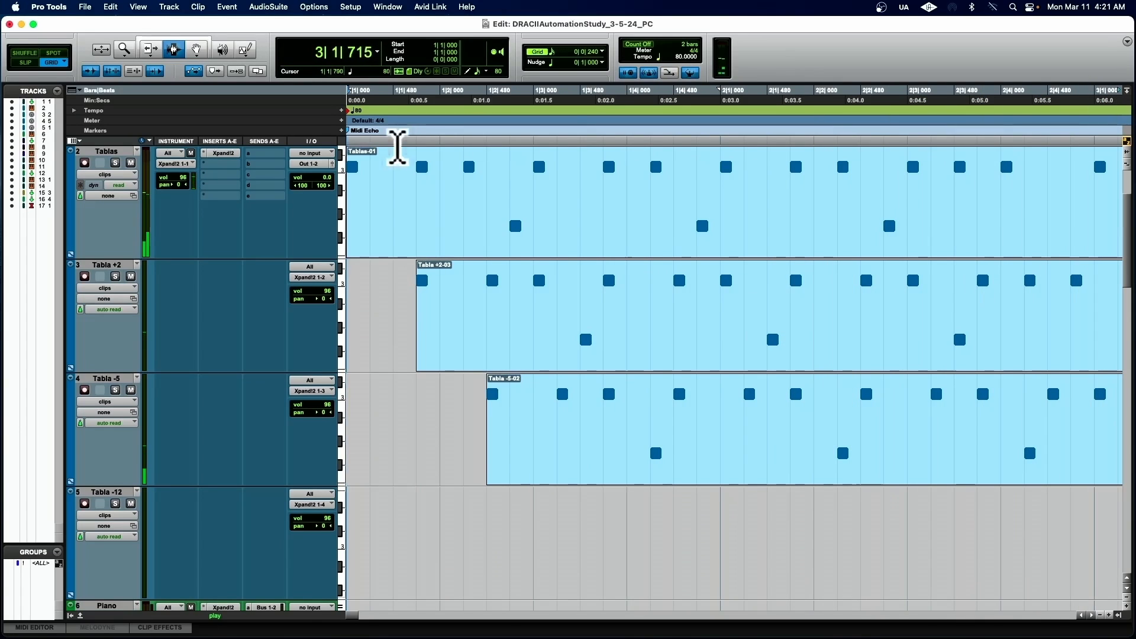
{"action": "key", "text": "space"}
Step: Lower the levels of Xpand!2 Parts B and C during playback, setting Part C to -14.5 dB
{"action": "left_click", "coordinate": [223, 153]}
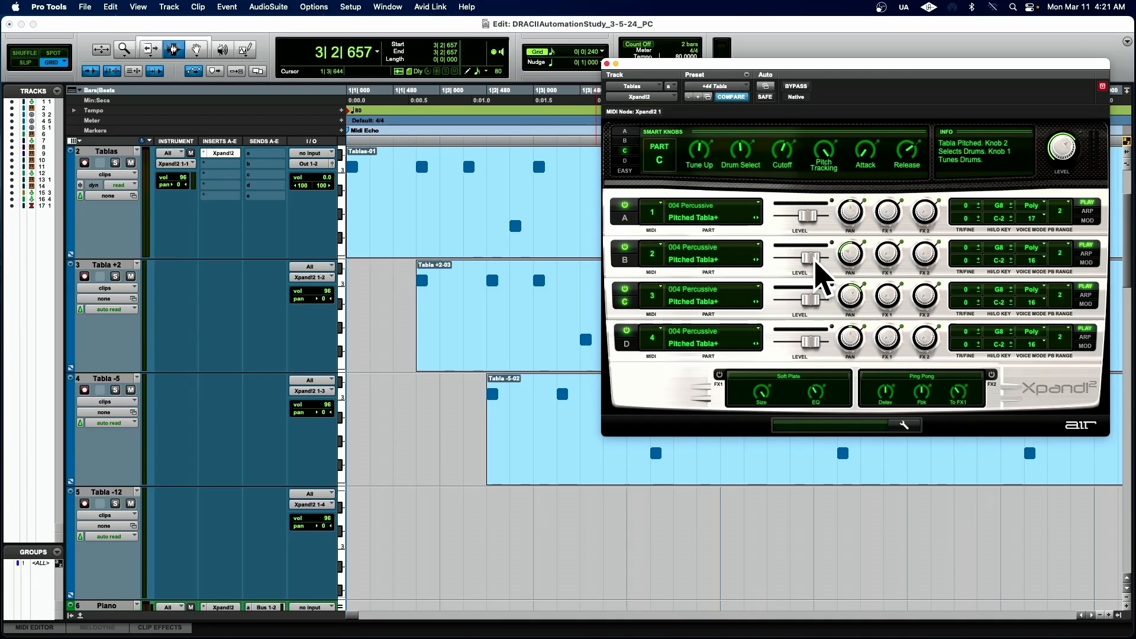
{"action": "left_click_drag", "start_coordinate": [812, 263], "coordinate": [799, 303]}
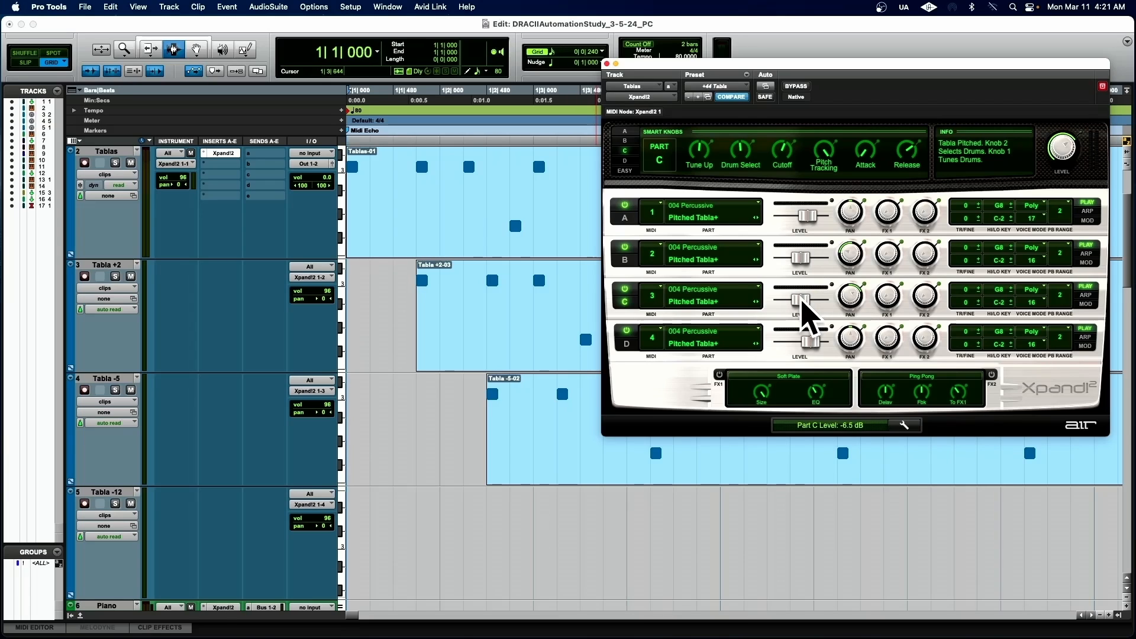
{"action": "key", "text": "space"}
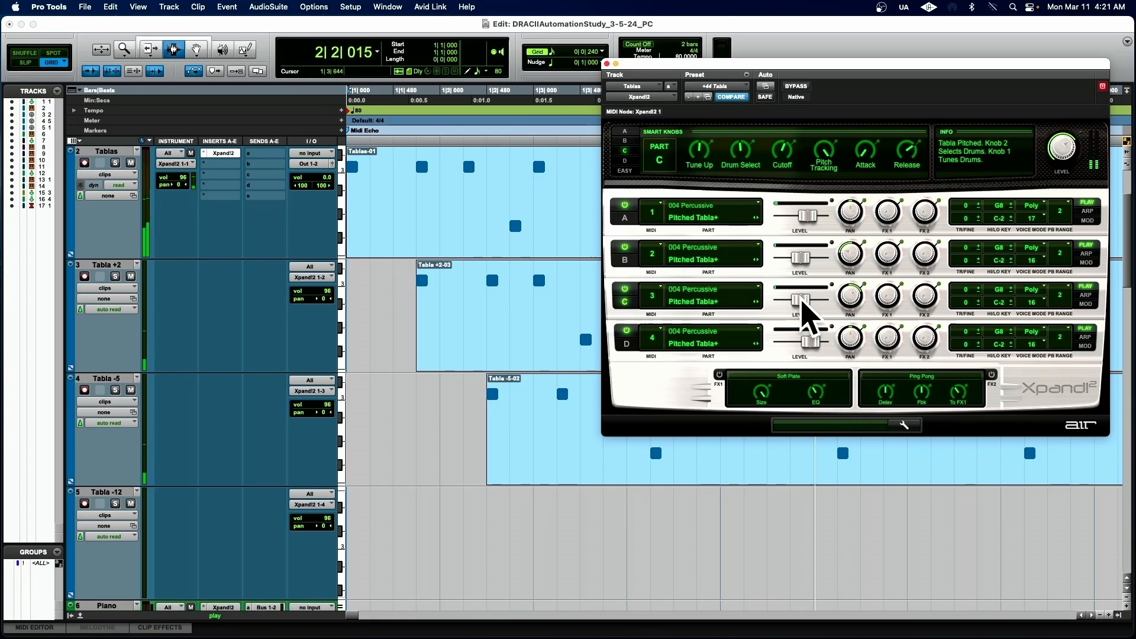
{"action": "left_click_drag", "start_coordinate": [800, 299], "coordinate": [798, 298]}
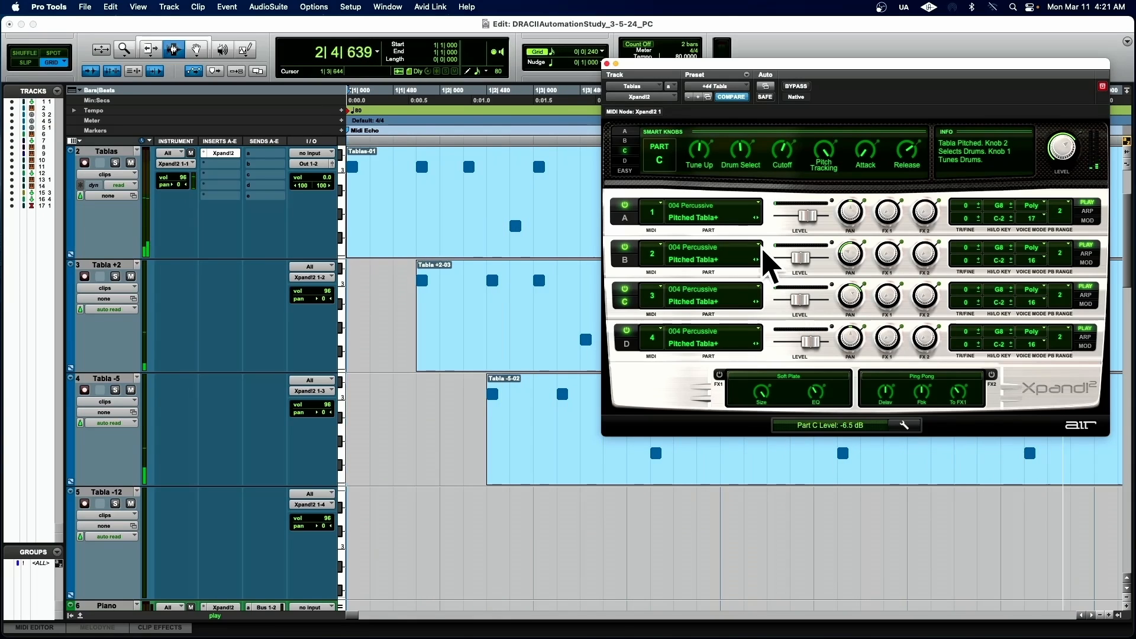
{"action": "left_click_drag", "start_coordinate": [668, 64], "coordinate": [397, 59]}
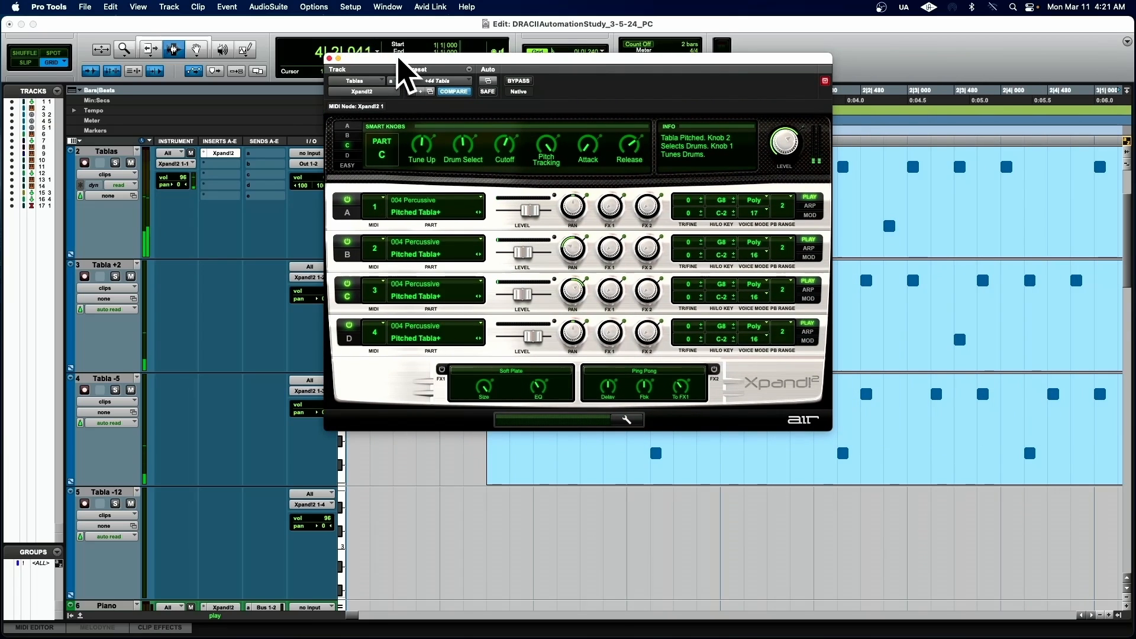
{"action": "left_click_drag", "start_coordinate": [523, 252], "coordinate": [517, 252]}
{"action": "left_click_drag", "start_coordinate": [524, 294], "coordinate": [516, 296]}
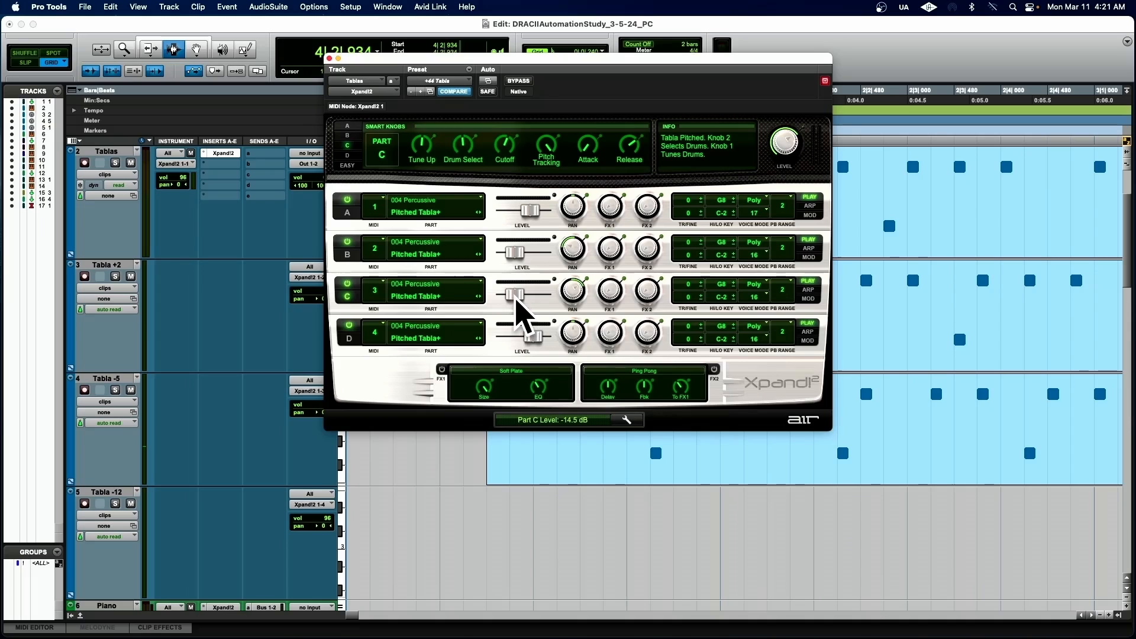
{"action": "key", "text": "space"}
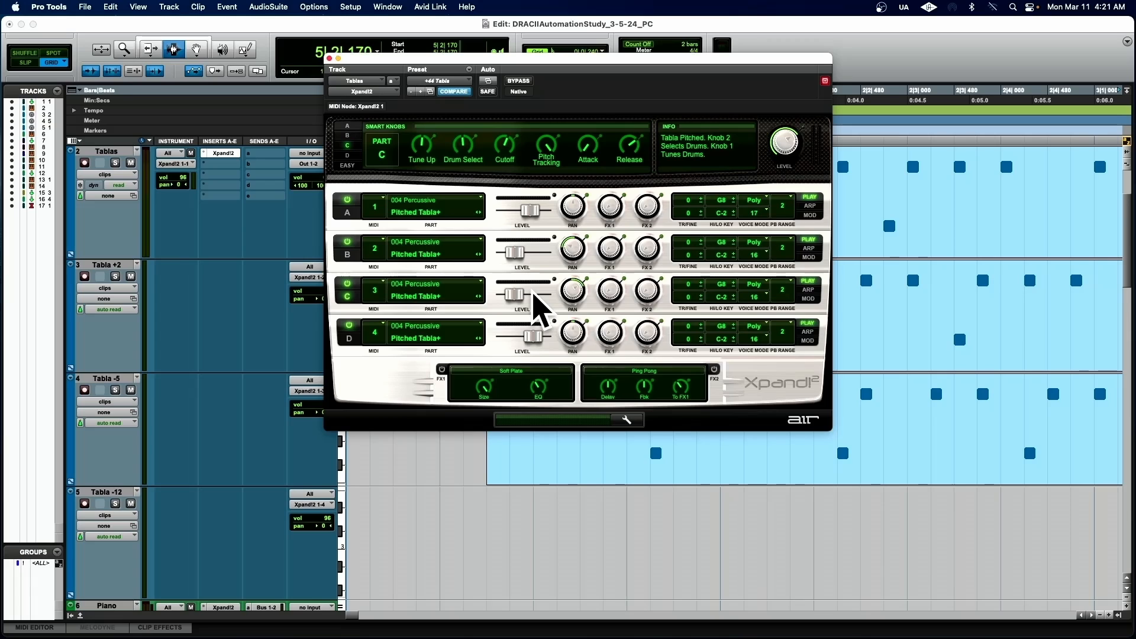
{"action": "left_click", "coordinate": [330, 58]}
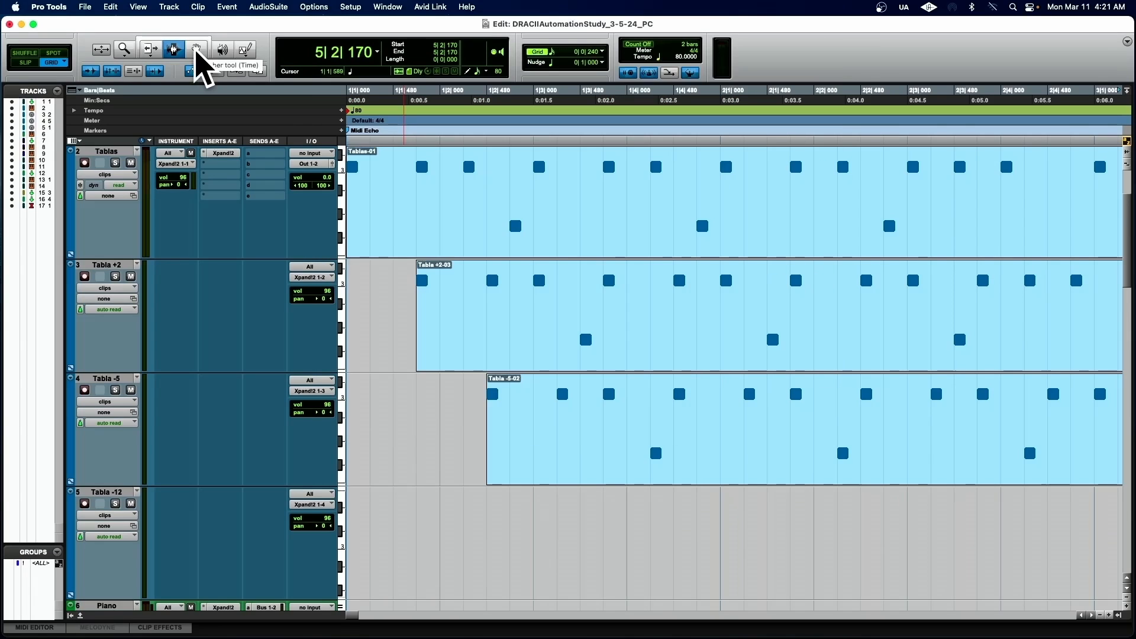
Step: Paste the copied tabla clip onto the Tabla +2 track at 1|2|720
{"action": "left_click", "coordinate": [197, 49]}
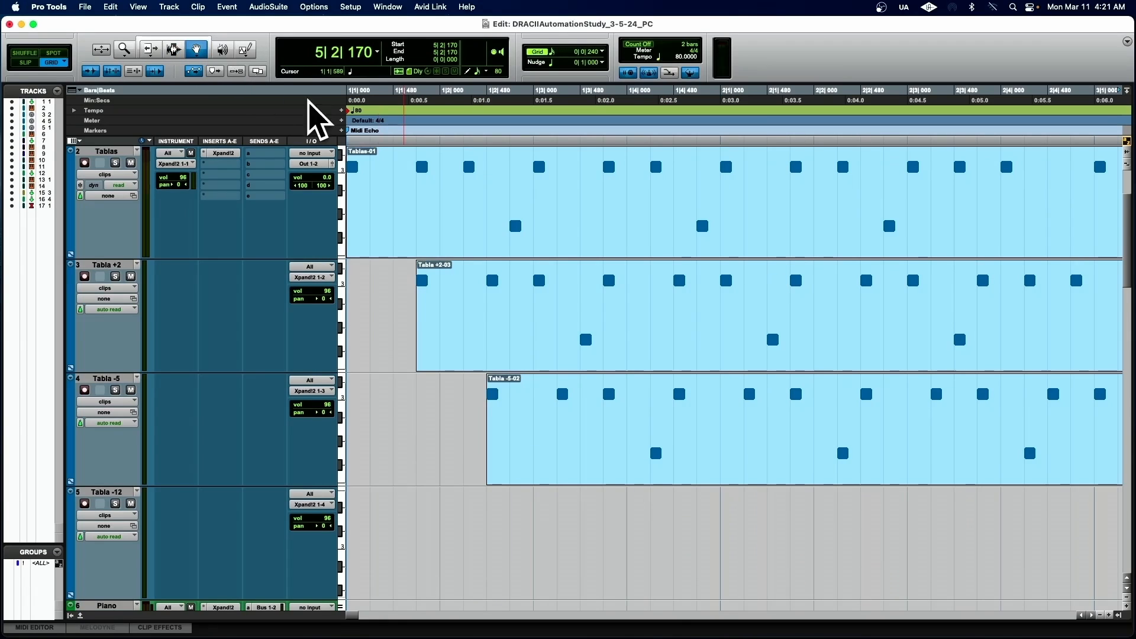
{"action": "left_click", "coordinate": [173, 51]}
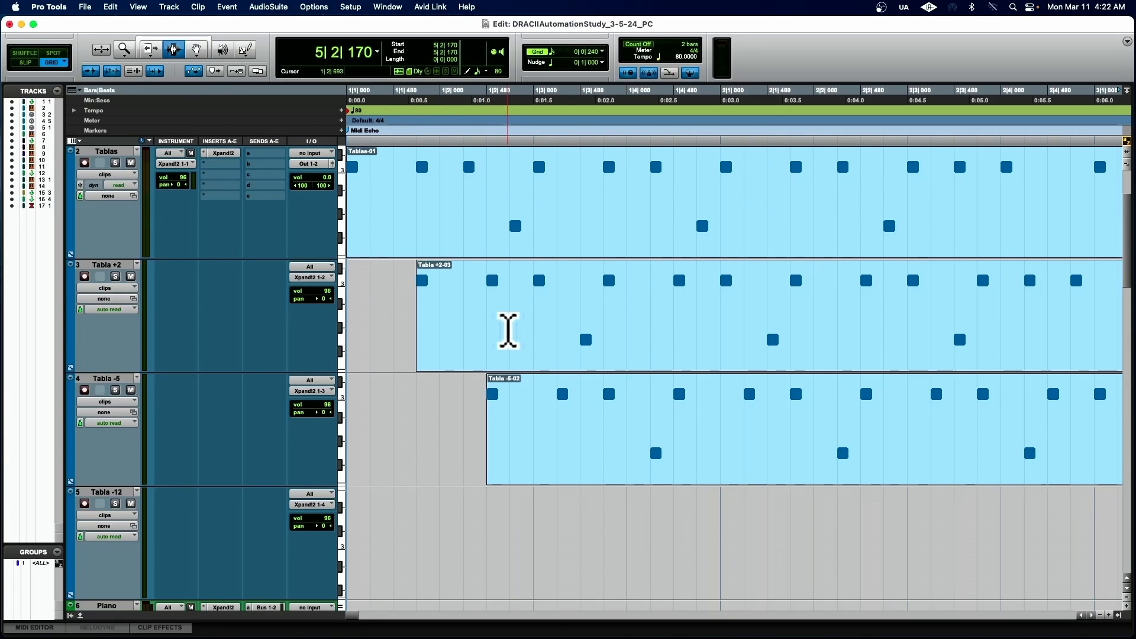
{"action": "left_click", "coordinate": [509, 330]}
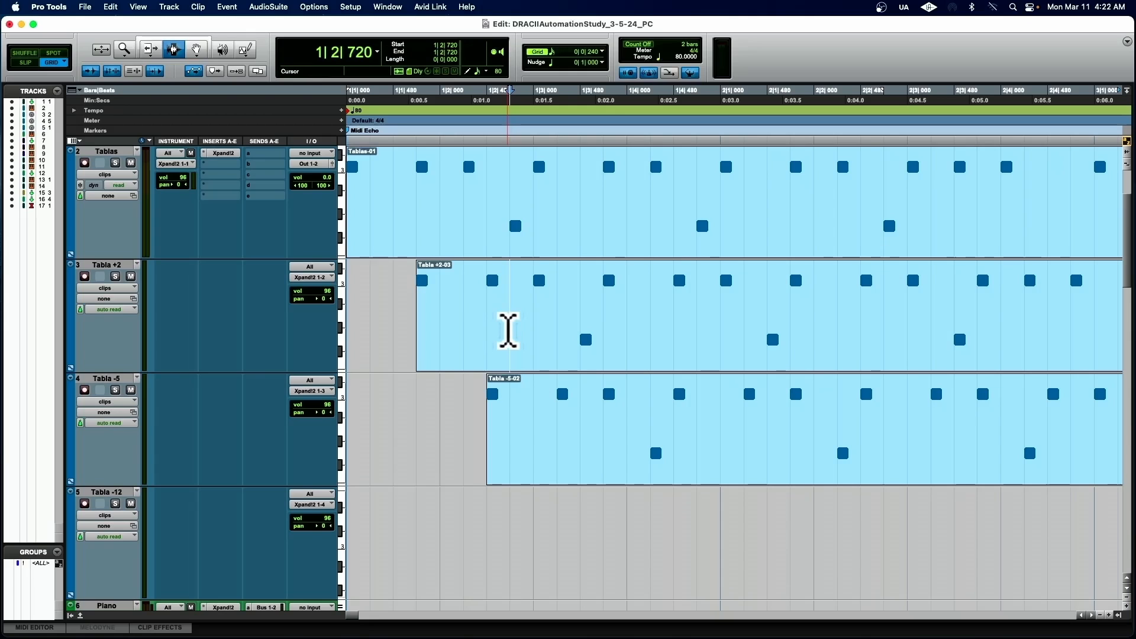
{"action": "key", "text": "super+v"}
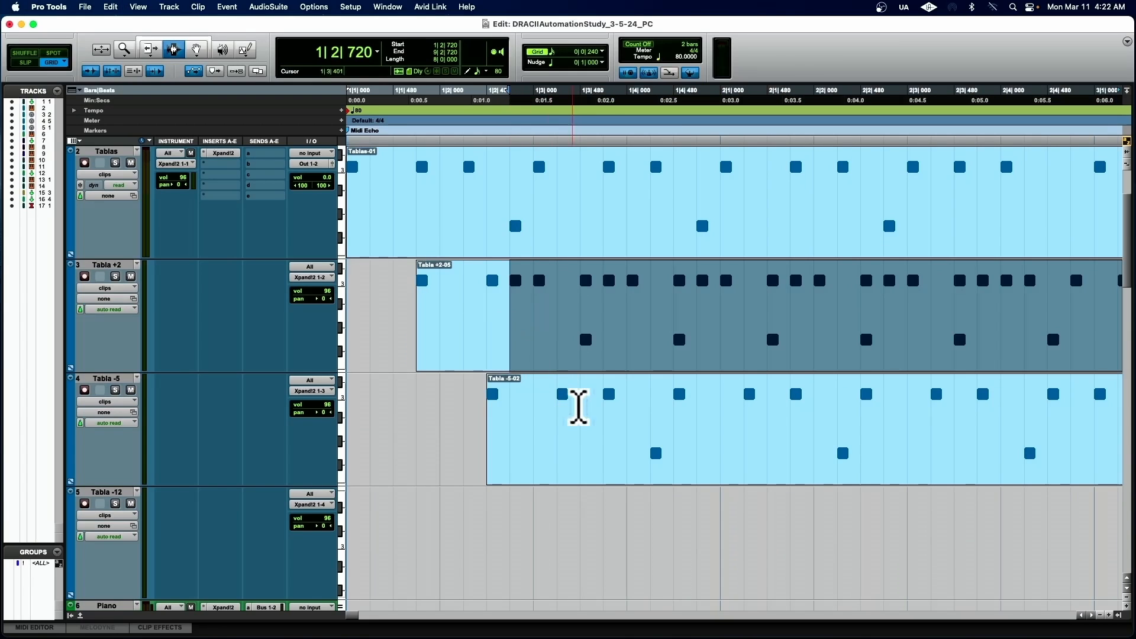
Step: Paste the copied tabla clip onto the Tabla -5 track at 1|3|480
{"action": "left_click", "coordinate": [579, 421]}
{"action": "key", "text": "super+v"}
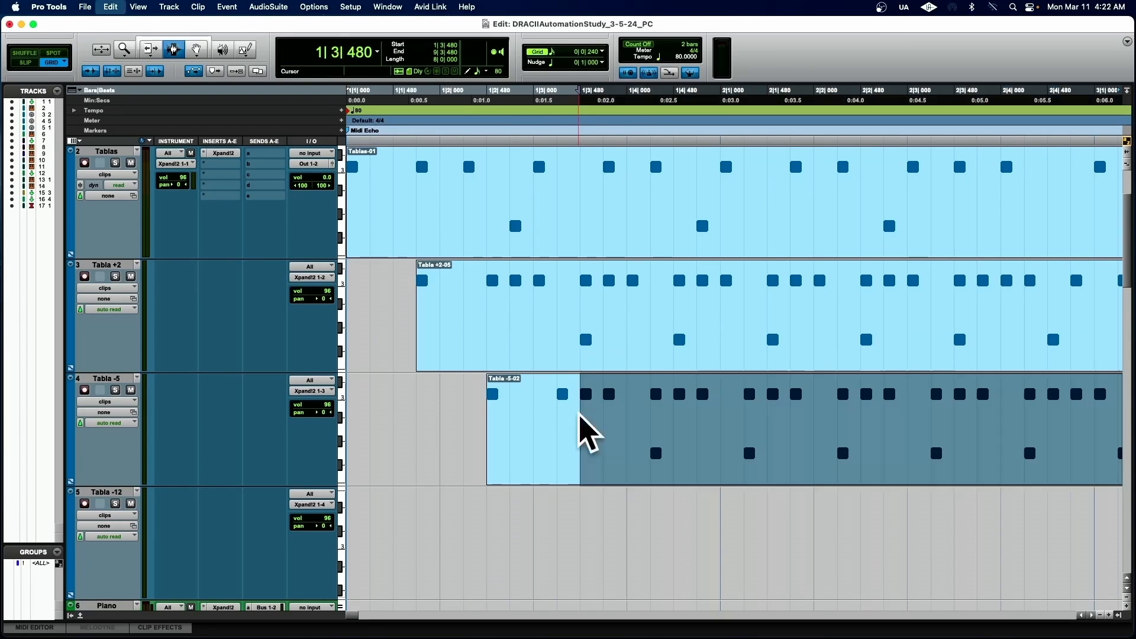
{"action": "scroll", "coordinate": [579, 422], "scroll_direction": "down", "scroll_amount": 2}
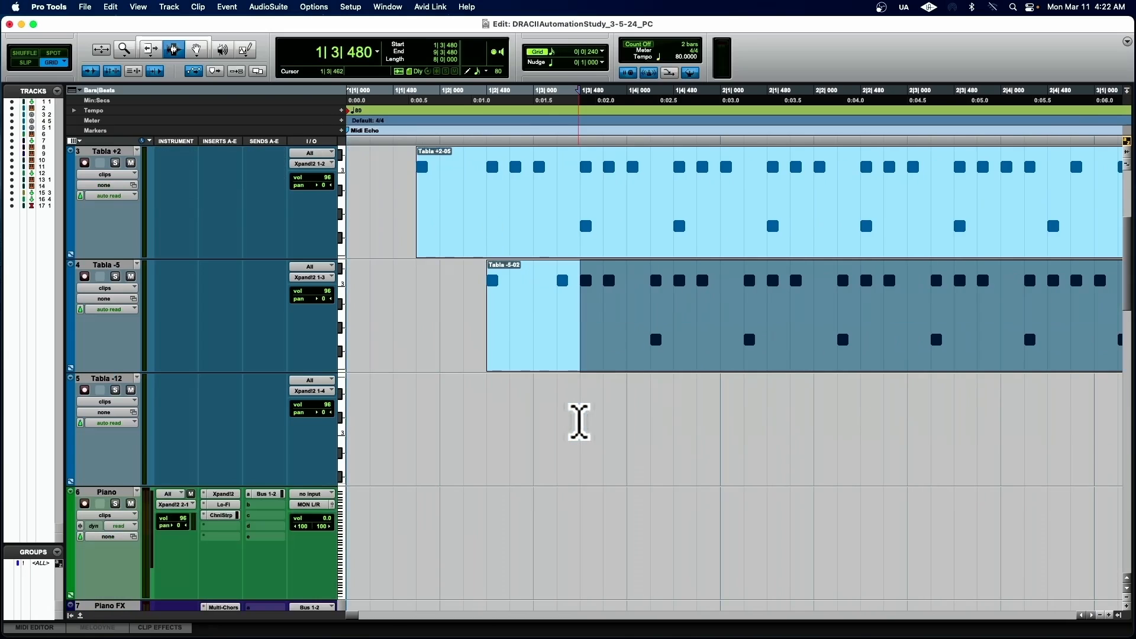
Step: Play the Tablas, Tabla +2 and Tabla -5 tracks with their pasted repeats from the session start
{"action": "scroll", "coordinate": [579, 421], "scroll_direction": "up", "scroll_amount": 4}
{"action": "left_click_drag", "start_coordinate": [1127, 206], "coordinate": [1127, 219]}
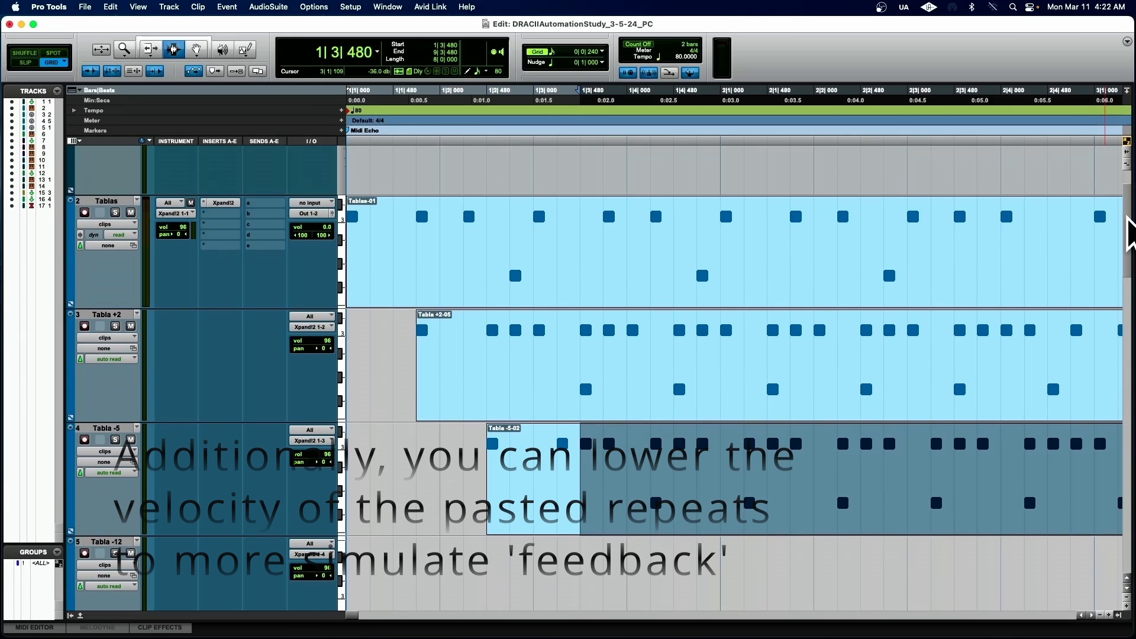
{"action": "key", "text": "Return"}
{"action": "key", "text": "space"}
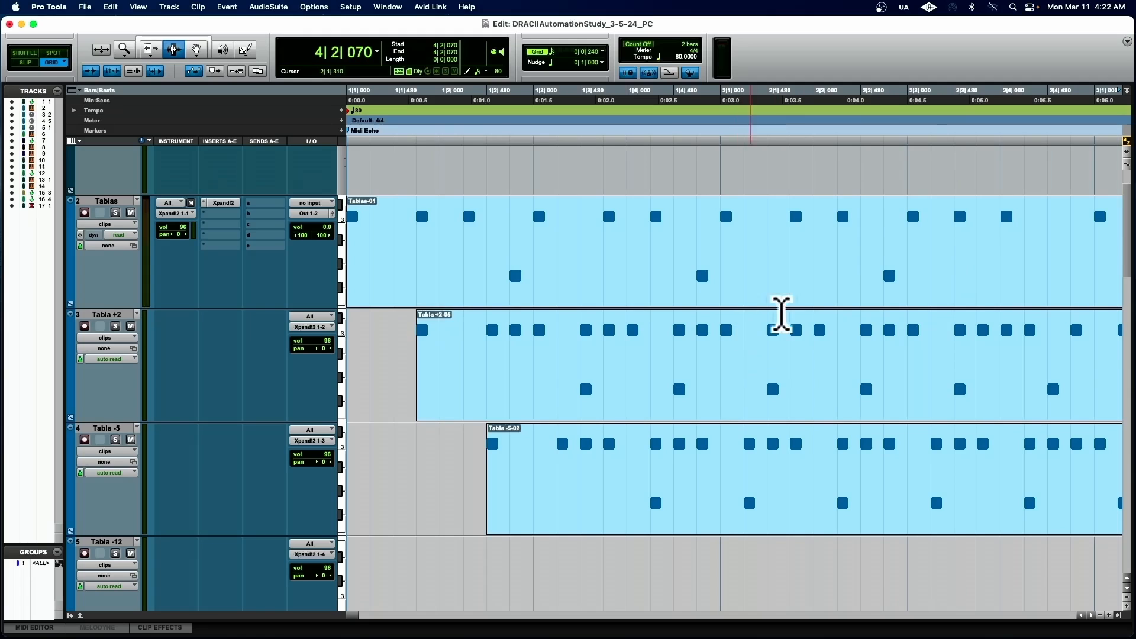
Step: Paste the copied tabla clip onto the empty Tabla -12 track at 1|2|000
{"action": "scroll", "coordinate": [1124, 214], "scroll_direction": "down", "scroll_amount": 3}
{"action": "scroll", "coordinate": [1127, 272], "scroll_direction": "down", "scroll_amount": 2}
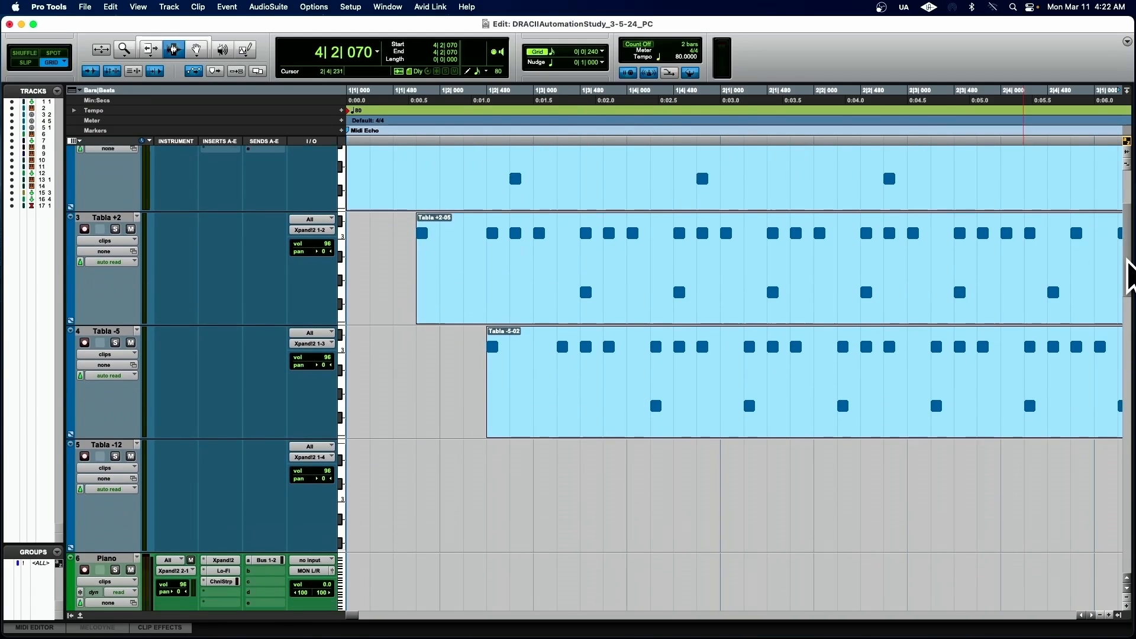
{"action": "left_click", "coordinate": [439, 436]}
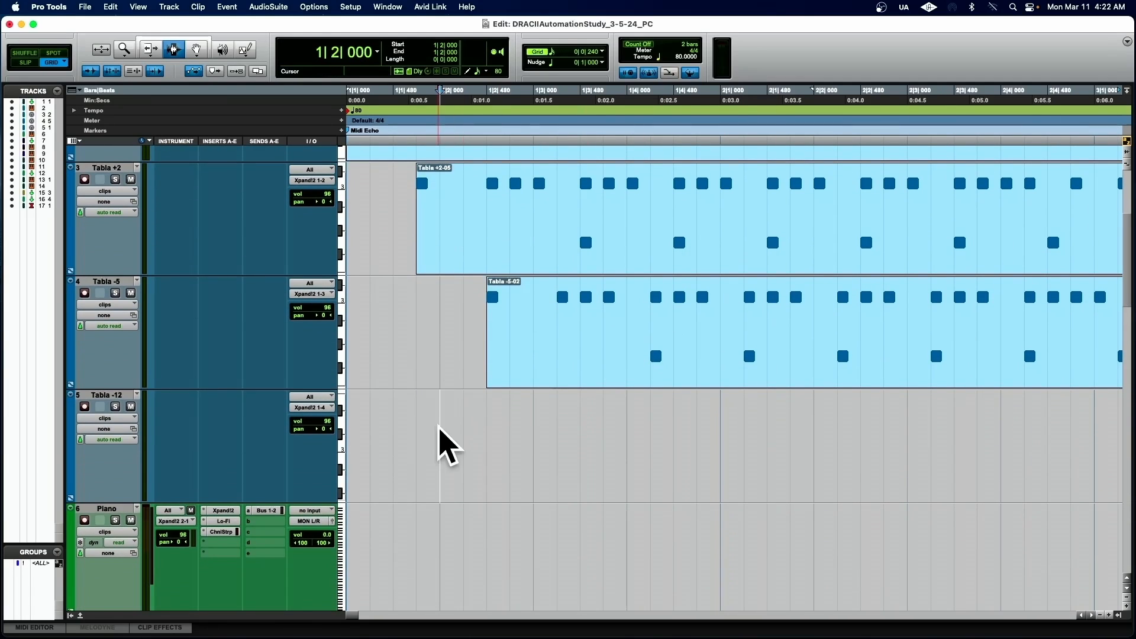
{"action": "key", "text": "super+v"}
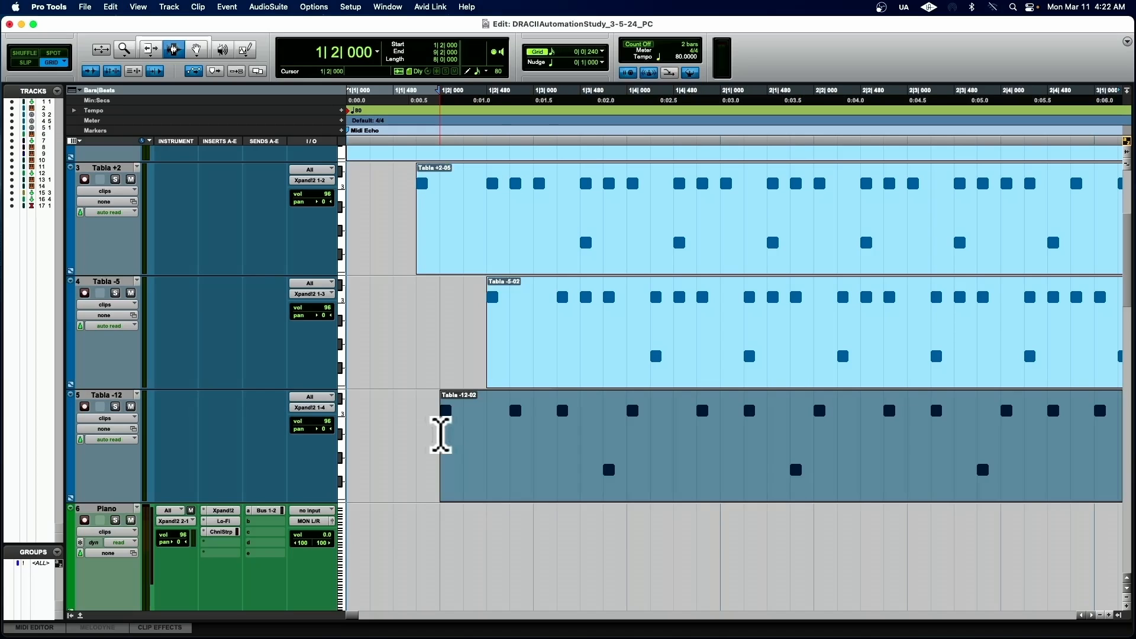
Step: Set the level of Xpand!2 Part D to -16.0 dB and its cutoff to 56%
{"action": "scroll", "coordinate": [233, 286], "scroll_direction": "up", "scroll_amount": 3}
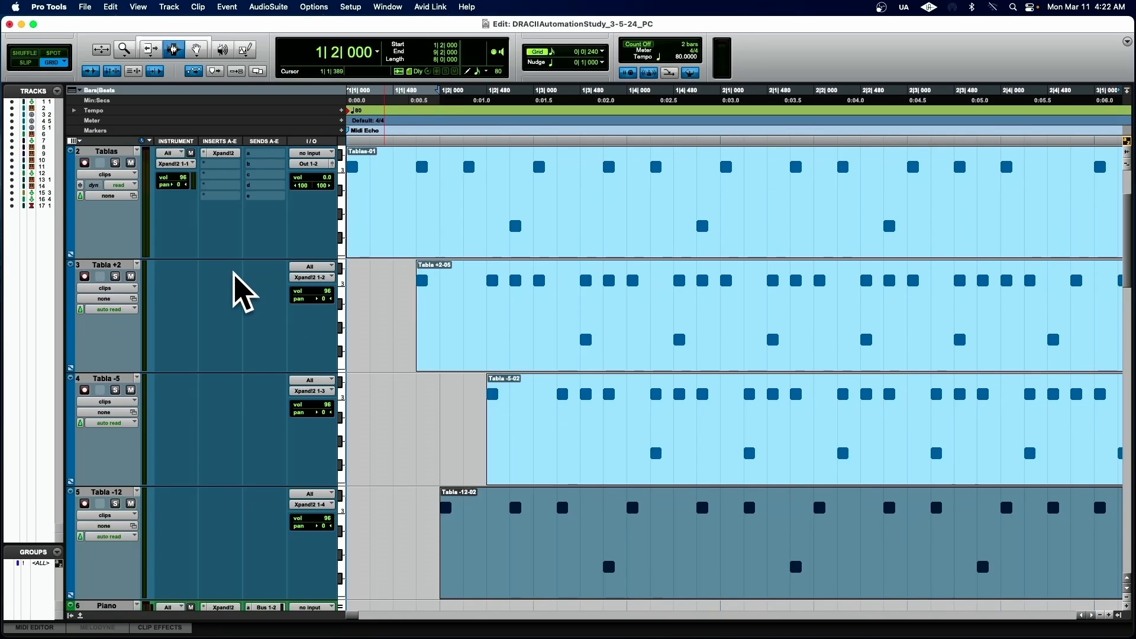
{"action": "left_click", "coordinate": [224, 153]}
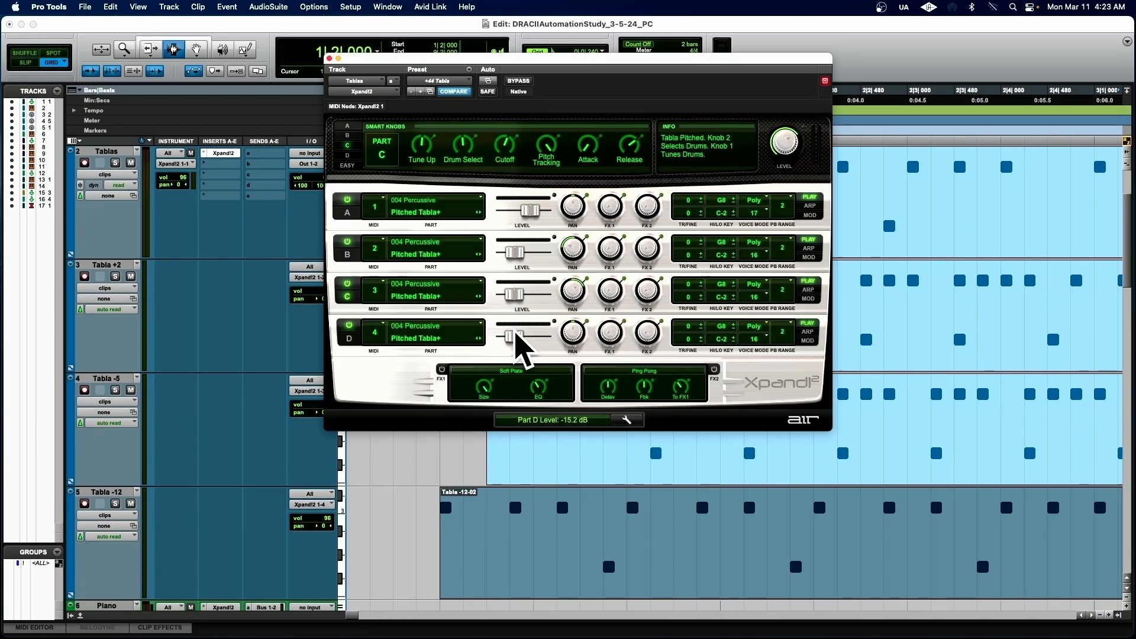
{"action": "left_click", "coordinate": [348, 155]}
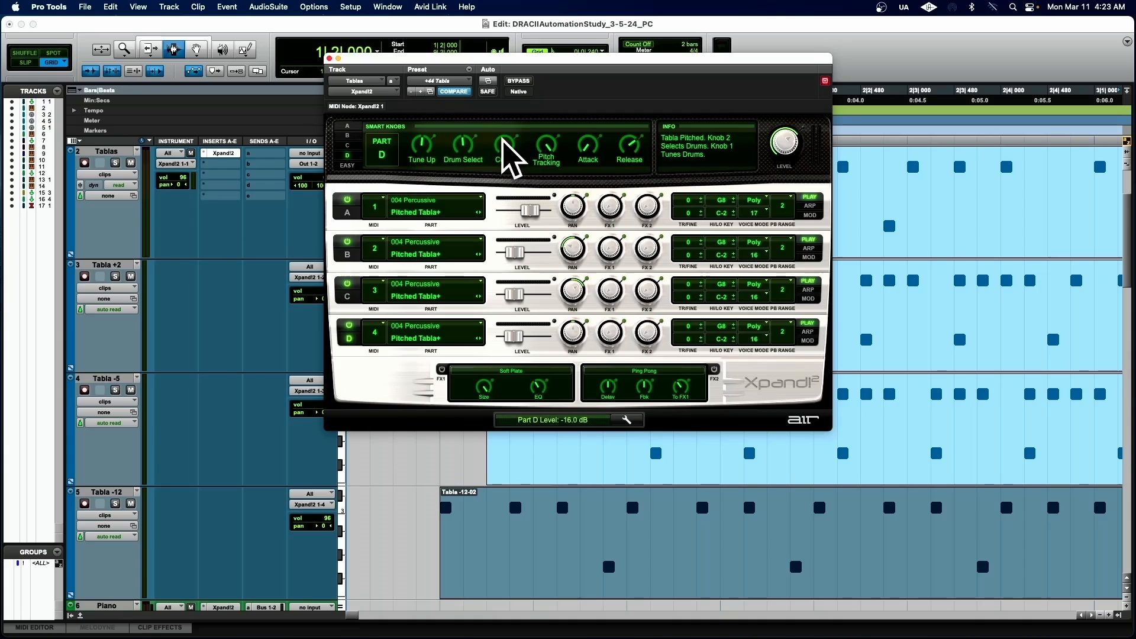
{"action": "left_click_drag", "start_coordinate": [494, 157], "coordinate": [488, 187]}
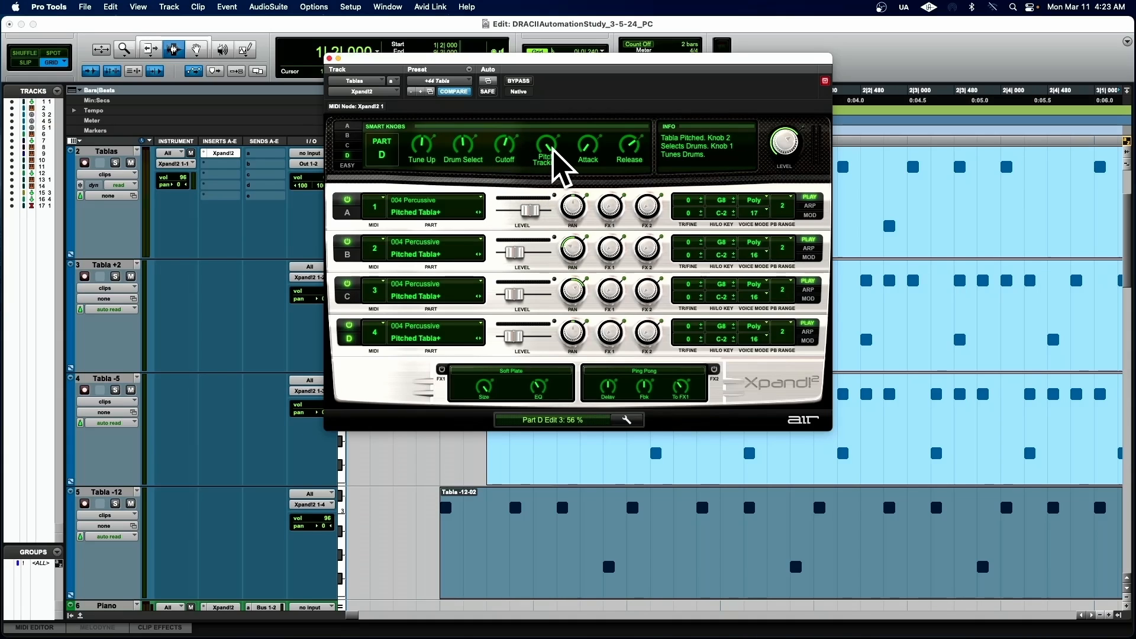
Step: Play all four tabla tracks from the session start, stop playback and close the Xpand!2 window
{"action": "key", "text": "Return"}
{"action": "key", "text": "space"}
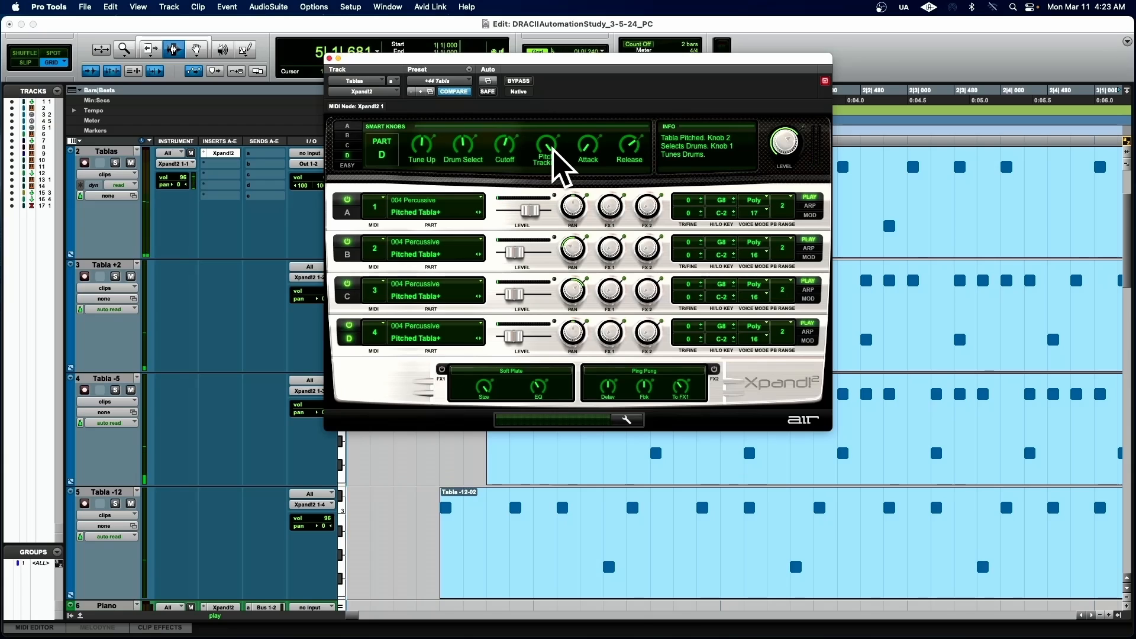
{"action": "key", "text": "space"}
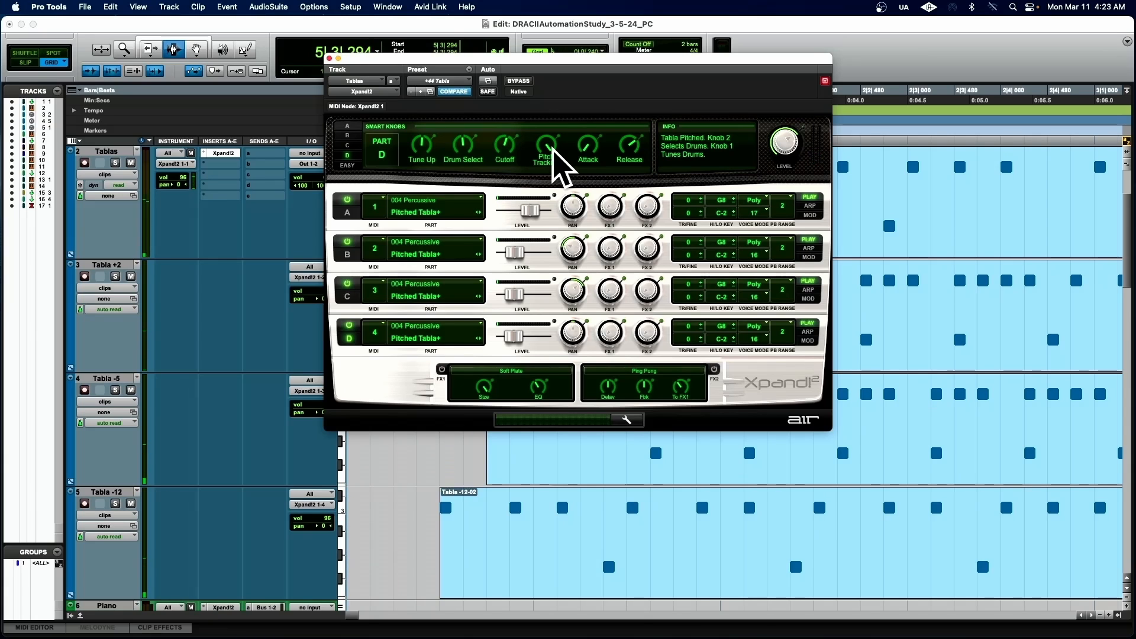
{"action": "left_click", "coordinate": [329, 58]}
Step: Transpose Xpand!2 Part B by -2 semitones and paste the copied tabla clip onto the Tabla -5 track at 1|2|480
{"action": "double_click", "coordinate": [601, 317]}
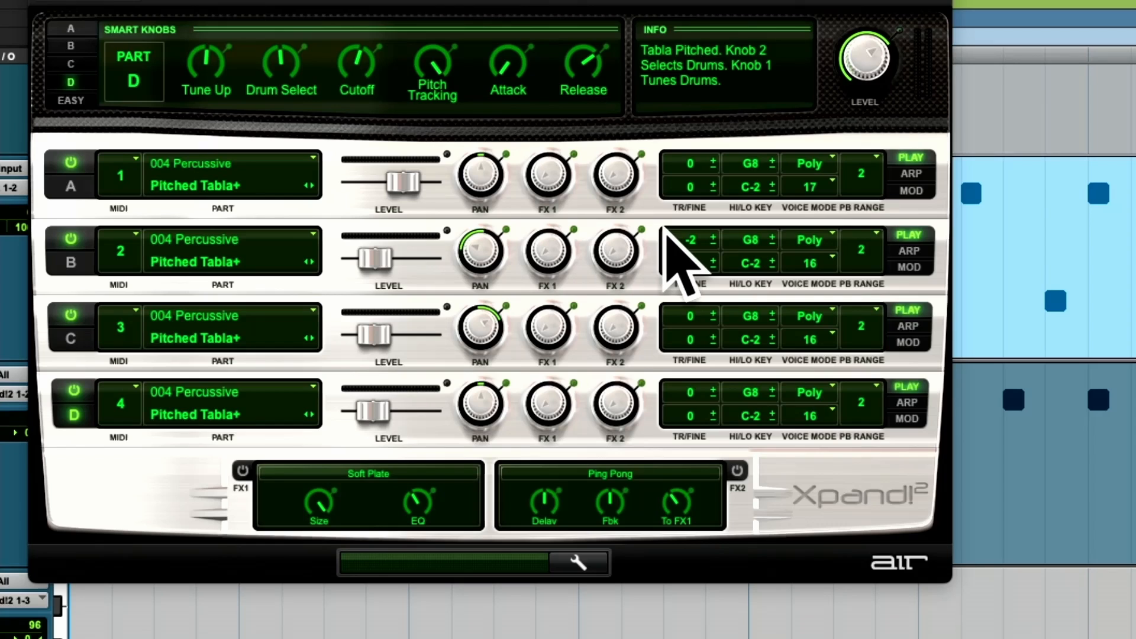
{"action": "key", "text": "Return"}
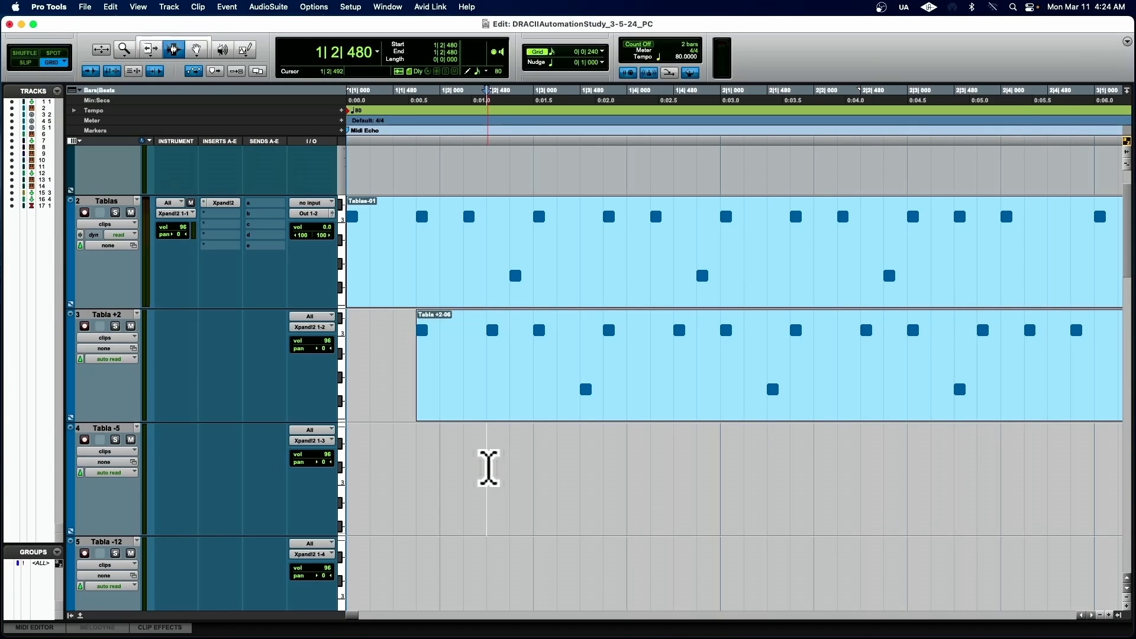
{"action": "key", "text": "super+v"}
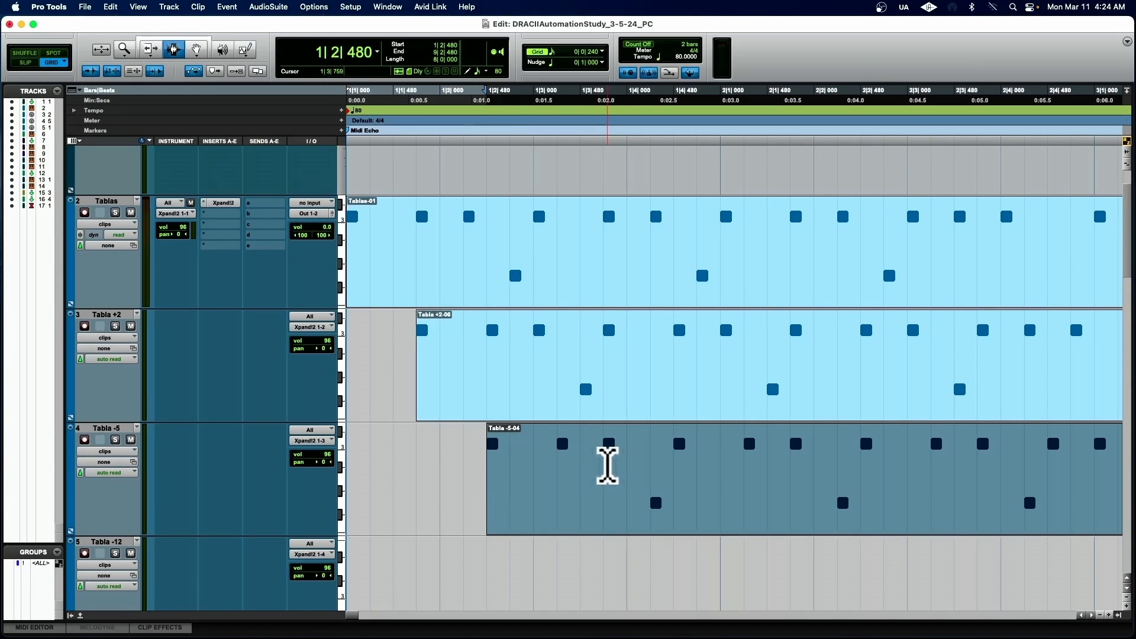
Step: Transpose Xpand!2 Part C by -5 semitones and close the plug-in window
{"action": "left_click", "coordinate": [220, 203]}
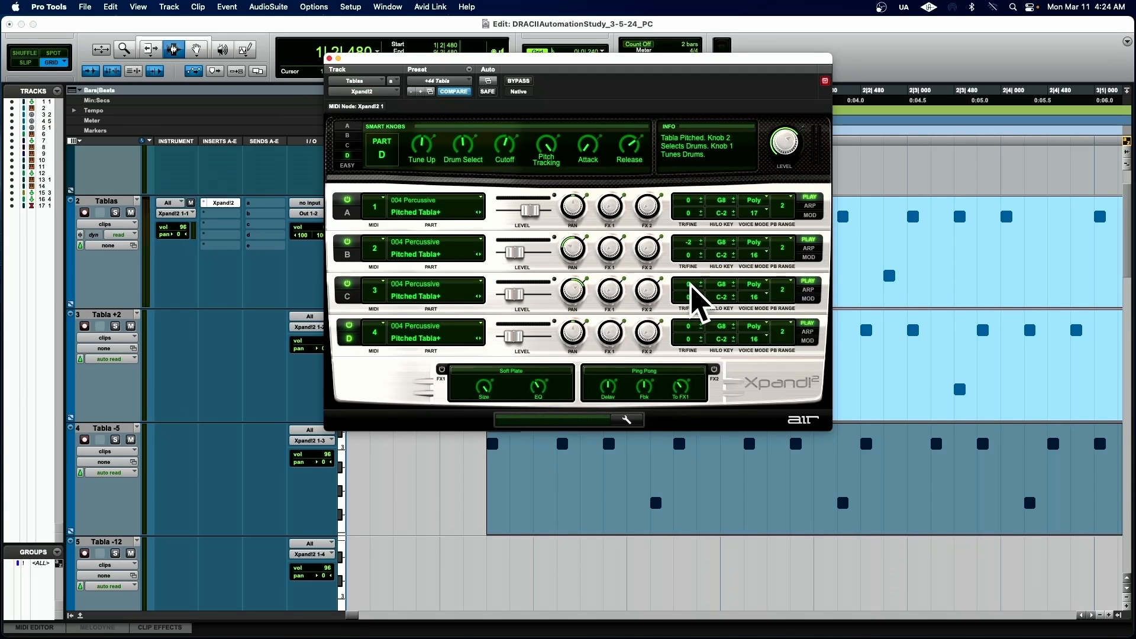
{"action": "scroll", "coordinate": [690, 283], "scroll_direction": "down", "scroll_amount": 1}
{"action": "scroll", "coordinate": [691, 290], "scroll_direction": "down", "scroll_amount": 2}
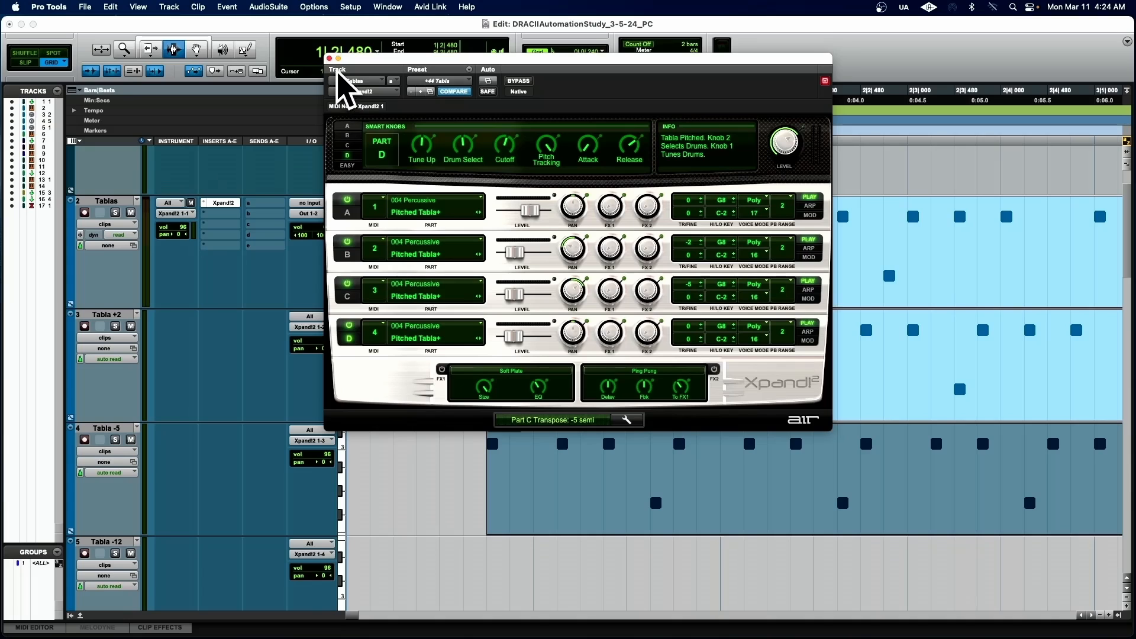
{"action": "left_click", "coordinate": [329, 58]}
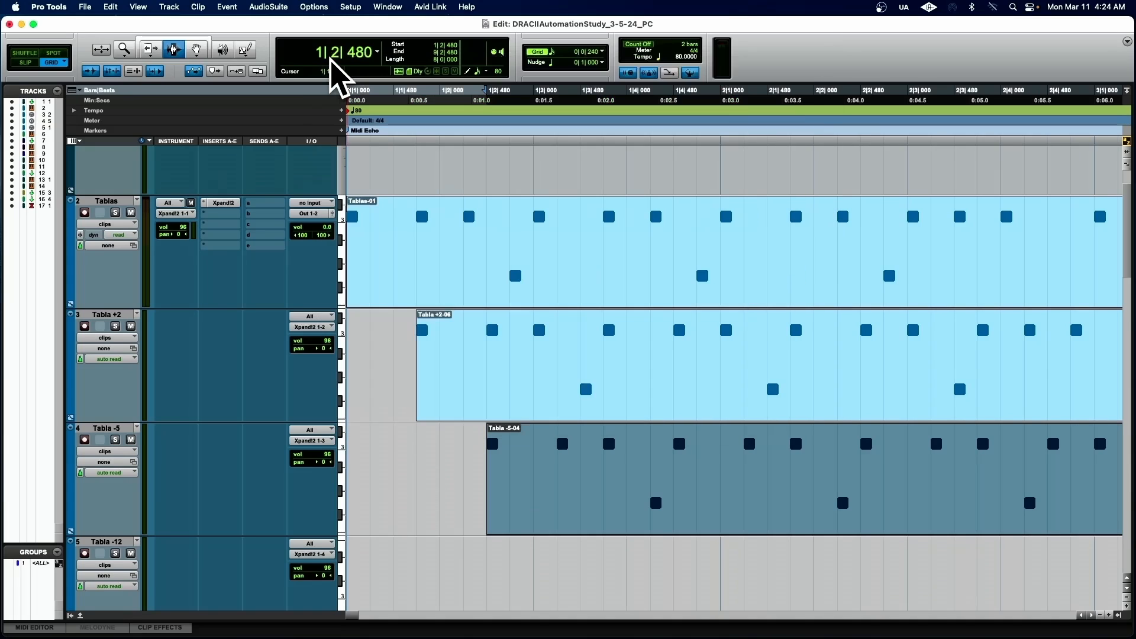
Step: Play the three tabla tracks from the session start and set Xpand!2 Part C's transpose to -6 semitones during playback
{"action": "key", "text": "Return"}
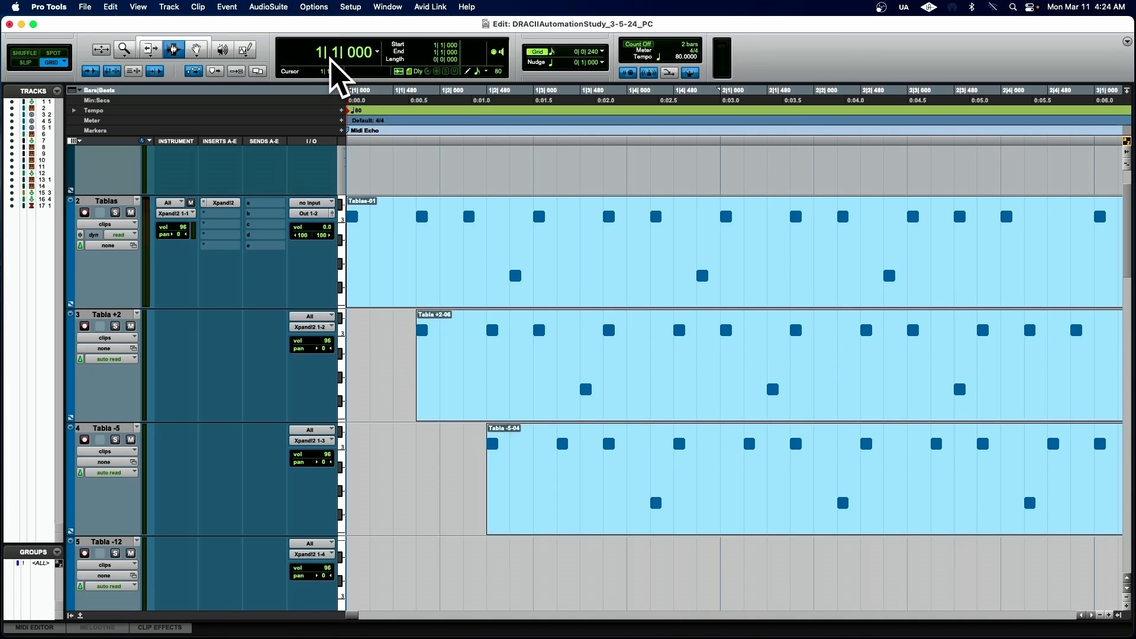
{"action": "key", "text": "space"}
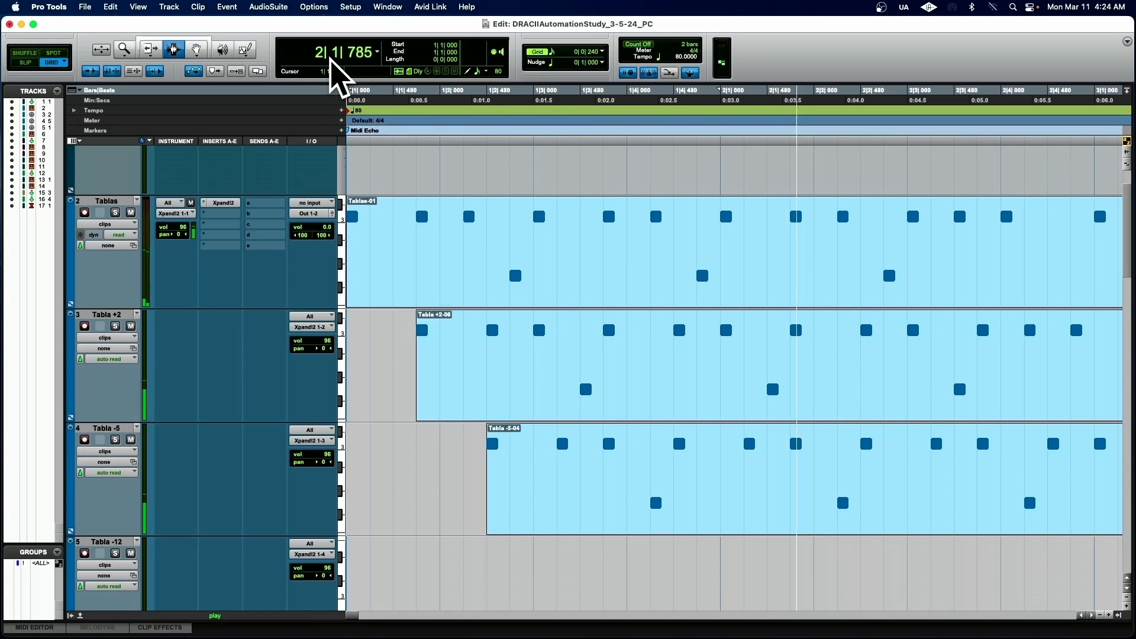
{"action": "left_click", "coordinate": [223, 203]}
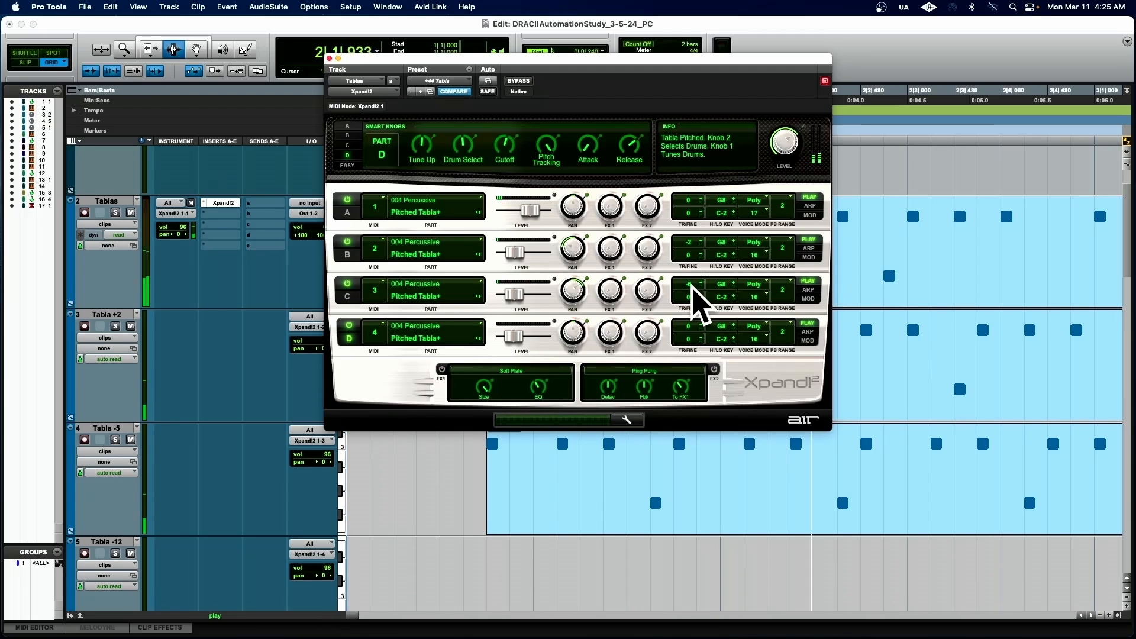
{"action": "left_click", "coordinate": [330, 58]}
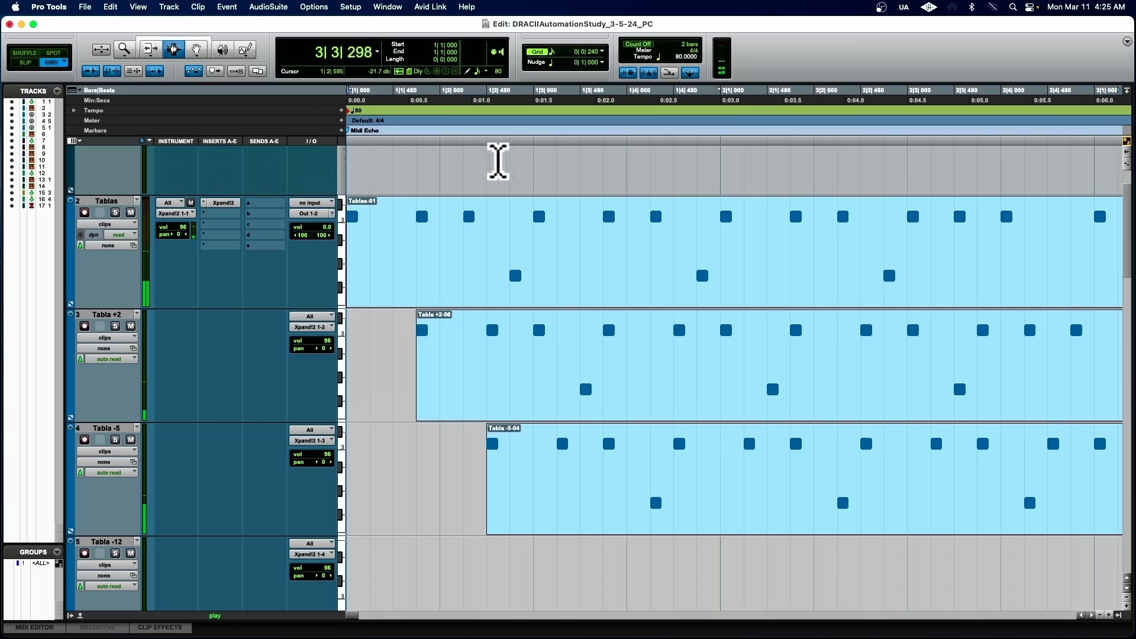
{"action": "key", "text": "space"}
Step: Paste the copied tabla clip onto the Tabla +2 track at 1|2|720 and onto the Tabla -5 track at 1|3|480
{"action": "left_click", "coordinate": [495, 363]}
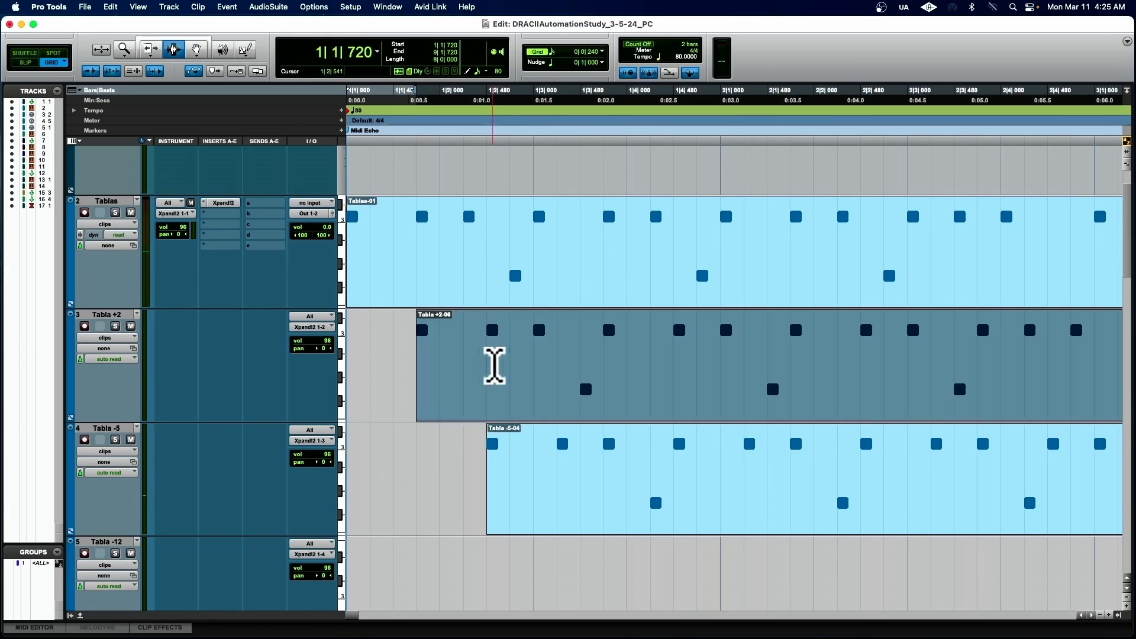
{"action": "left_click", "coordinate": [510, 371]}
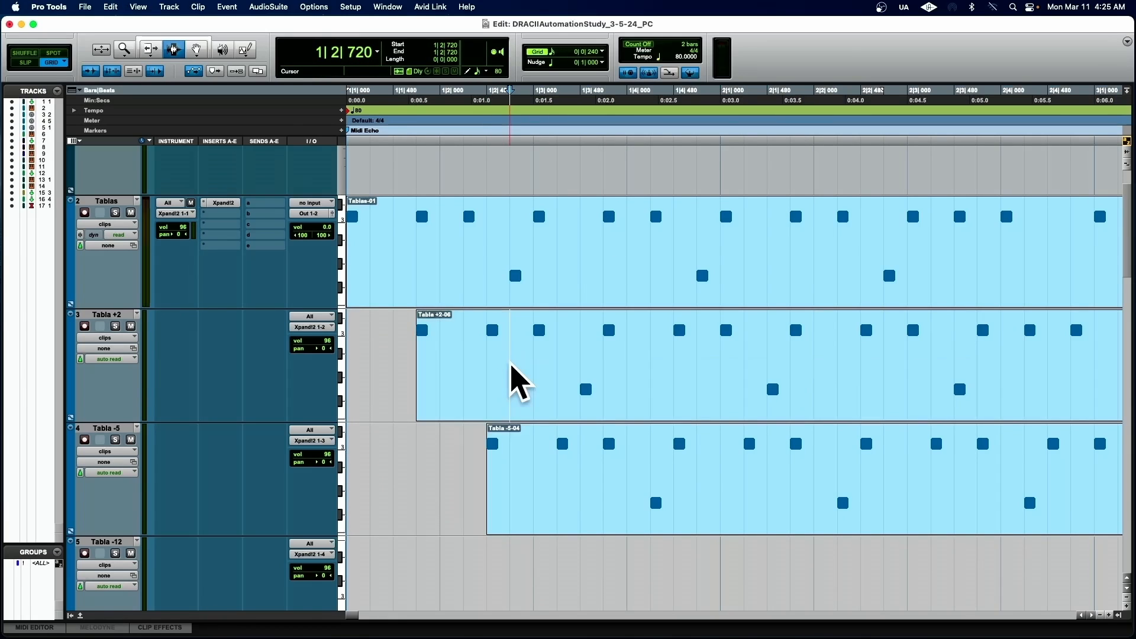
{"action": "key", "text": "super+v"}
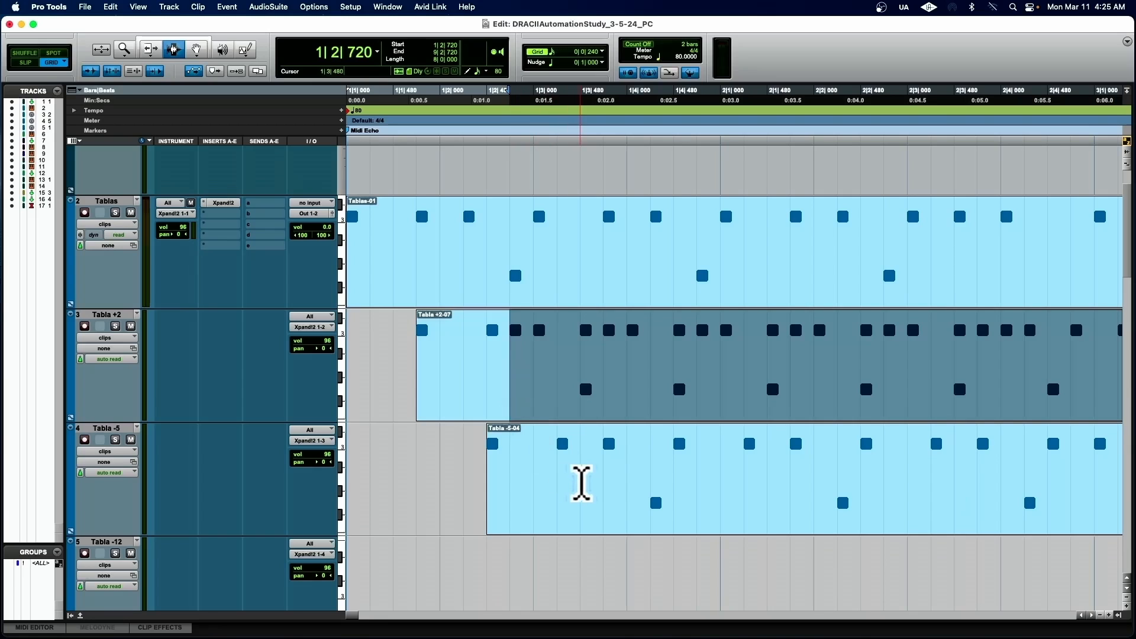
{"action": "left_click", "coordinate": [580, 482]}
{"action": "key", "text": "super+v"}
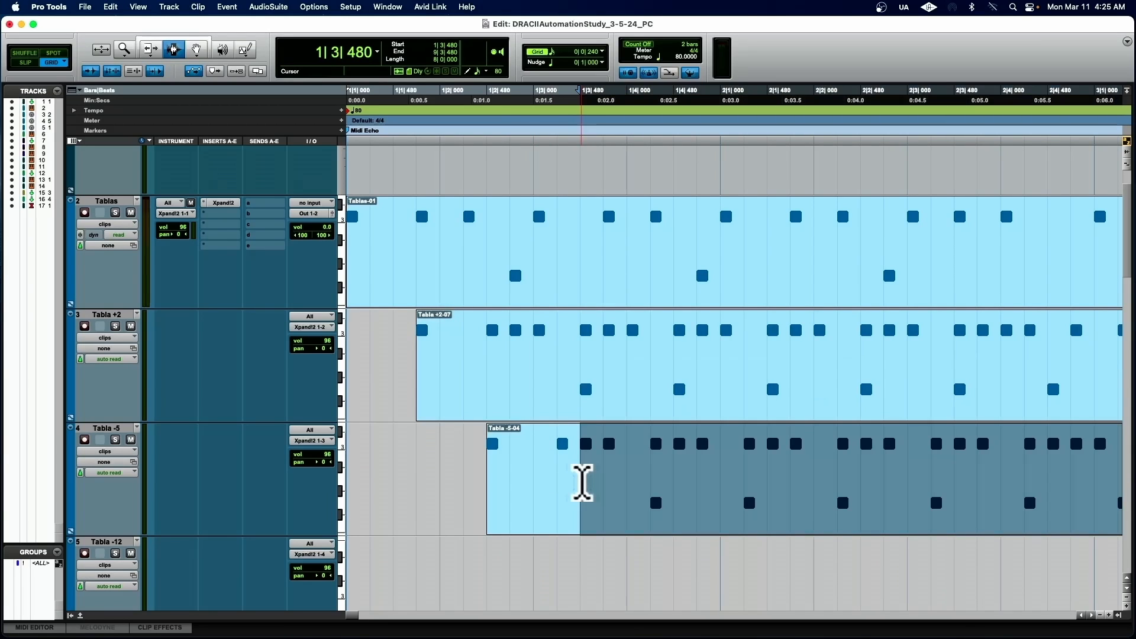
Step: Play the transposed tabla echoes with their repeats from the session start
{"action": "key", "text": "Return"}
{"action": "key", "text": "space"}
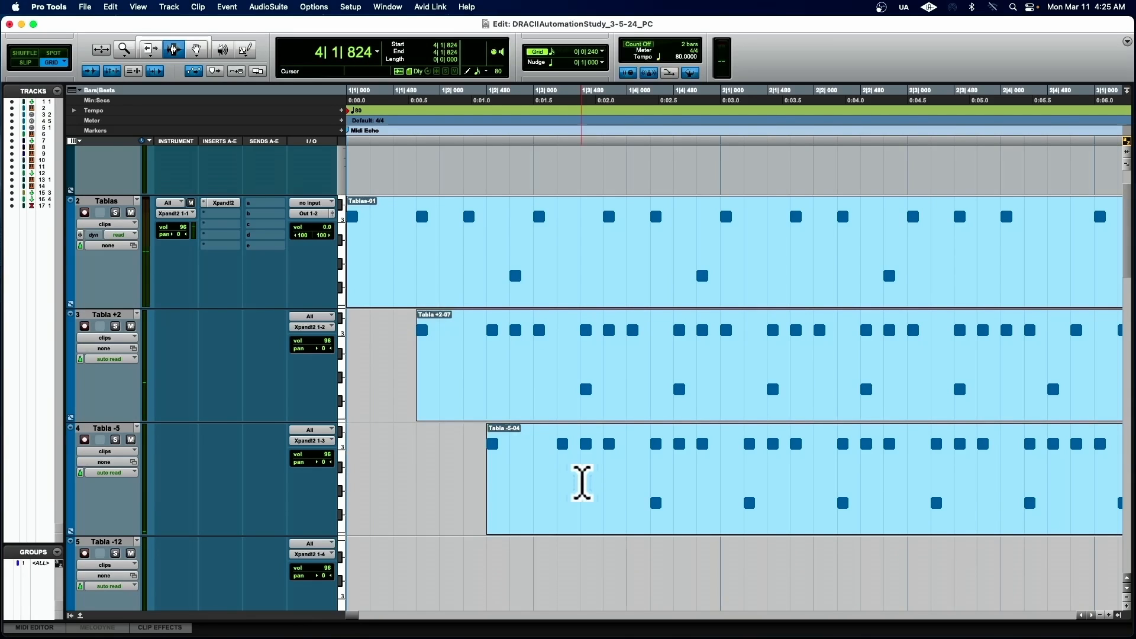
Step: Record-enable the Tabla +2 track and turn down the Drum Select of Xpand!2 Part B
{"action": "left_click", "coordinate": [222, 203]}
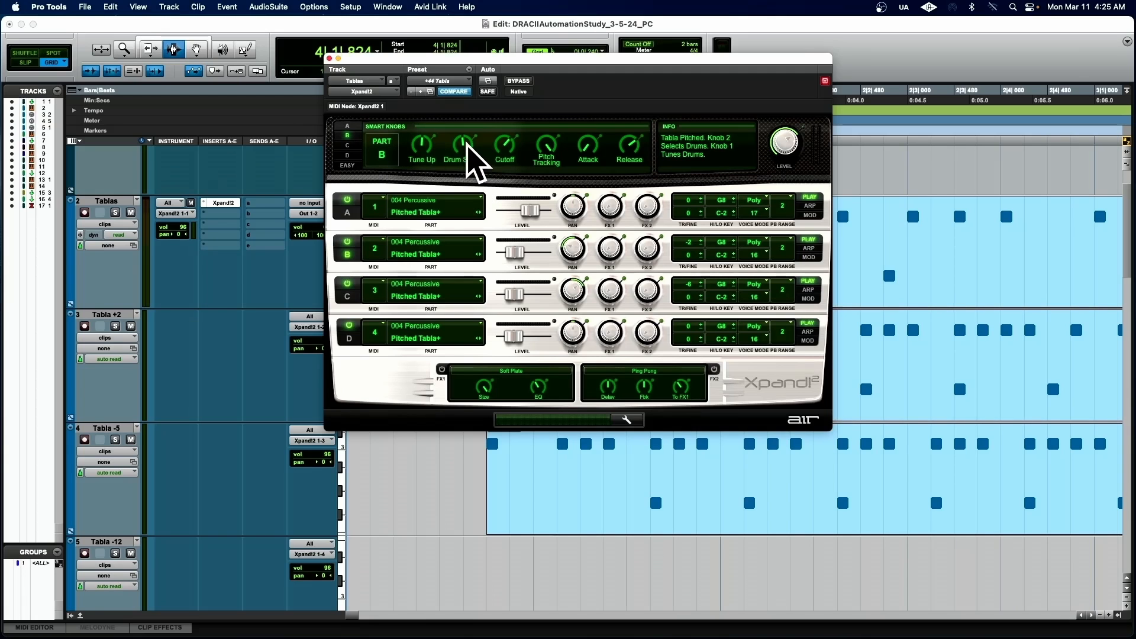
{"action": "left_click", "coordinate": [84, 325]}
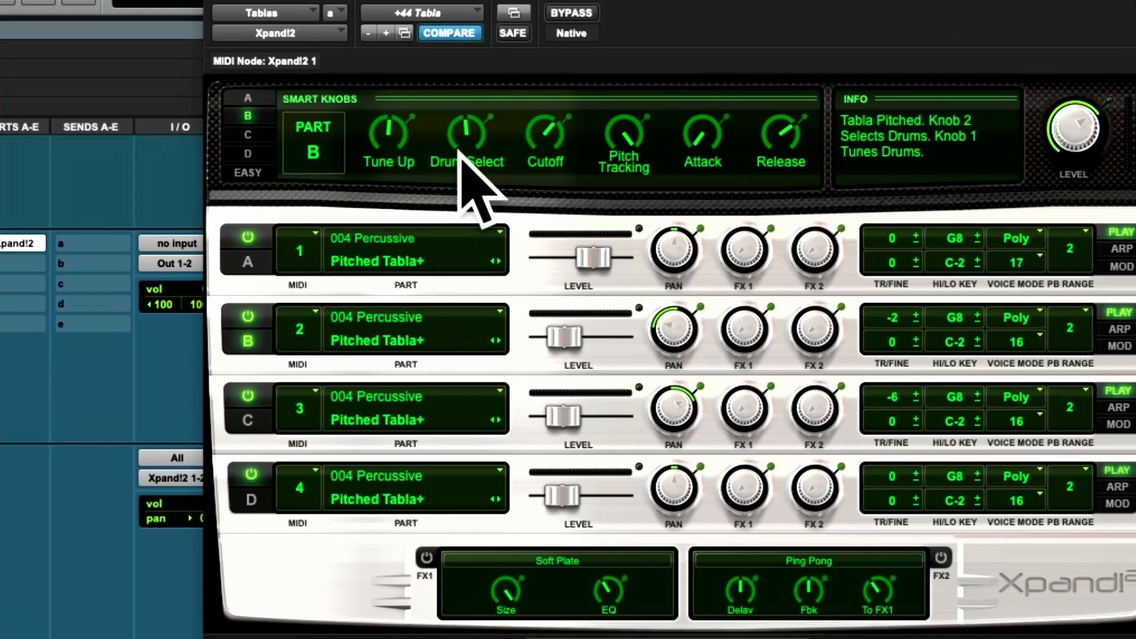
{"action": "left_click_drag", "start_coordinate": [460, 152], "coordinate": [439, 203]}
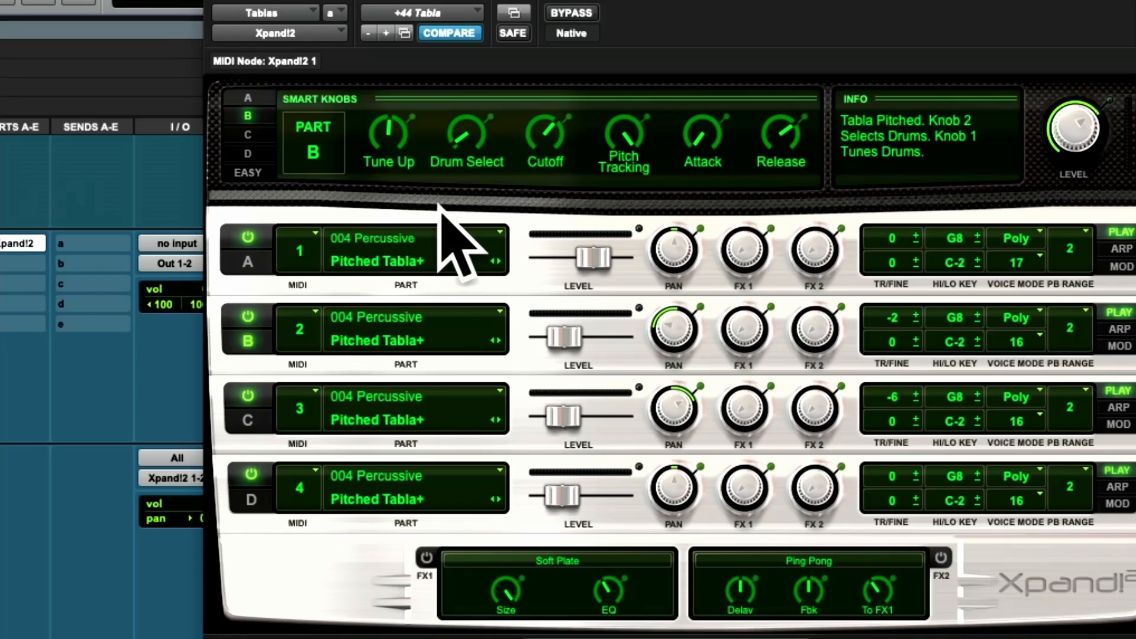
Step: Set Xpand!2 Part C's Drum Select to 73% and cutoff to 45%, and adjust its Pitch Tracking
{"action": "left_click", "coordinate": [247, 135]}
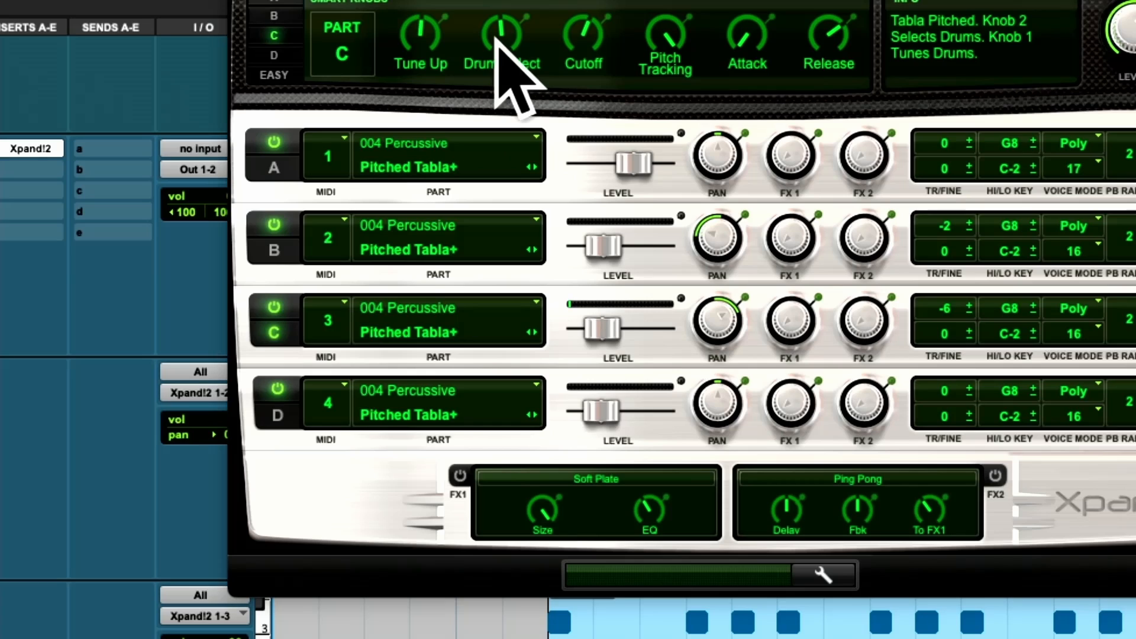
{"action": "left_click_drag", "start_coordinate": [496, 40], "coordinate": [538, 12]}
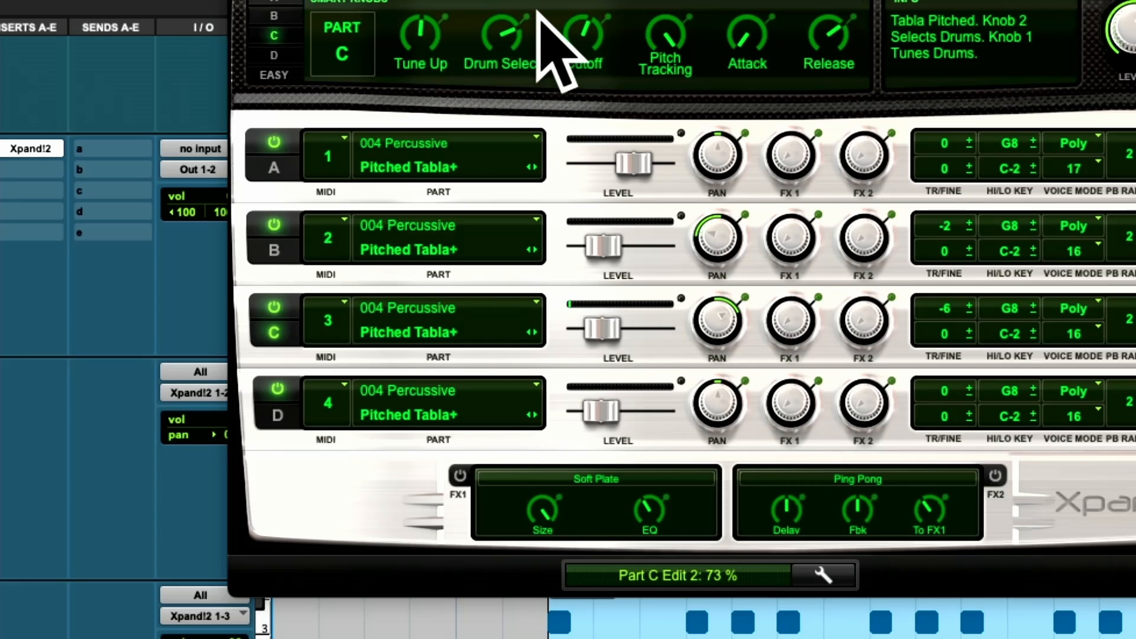
{"action": "left_click_drag", "start_coordinate": [578, 30], "coordinate": [559, 51]}
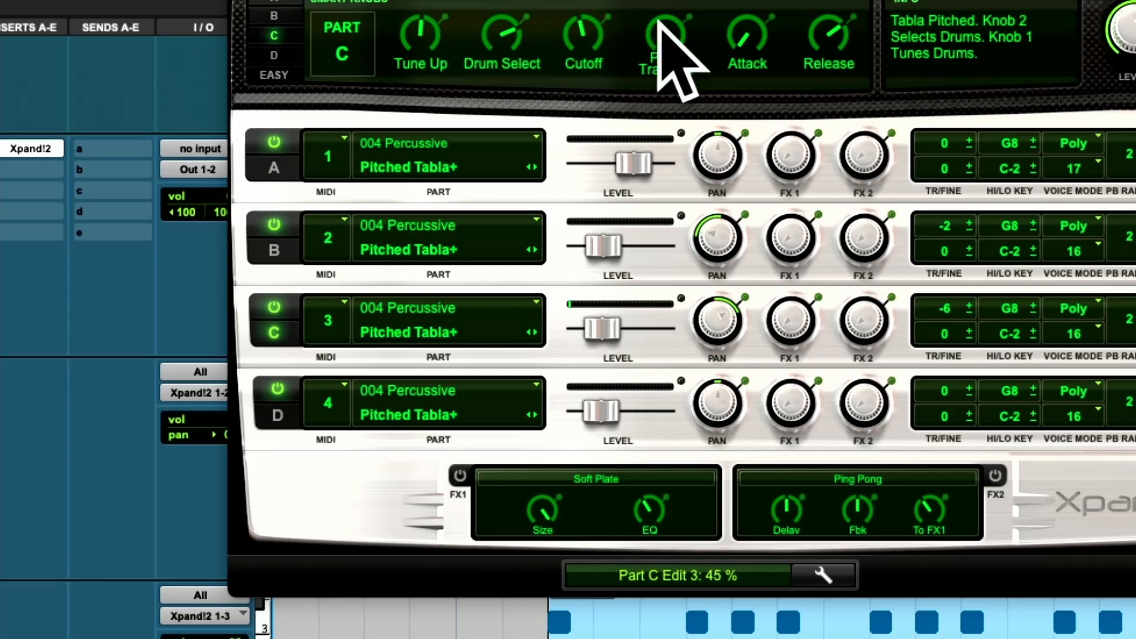
{"action": "left_click_drag", "start_coordinate": [657, 35], "coordinate": [600, 135]}
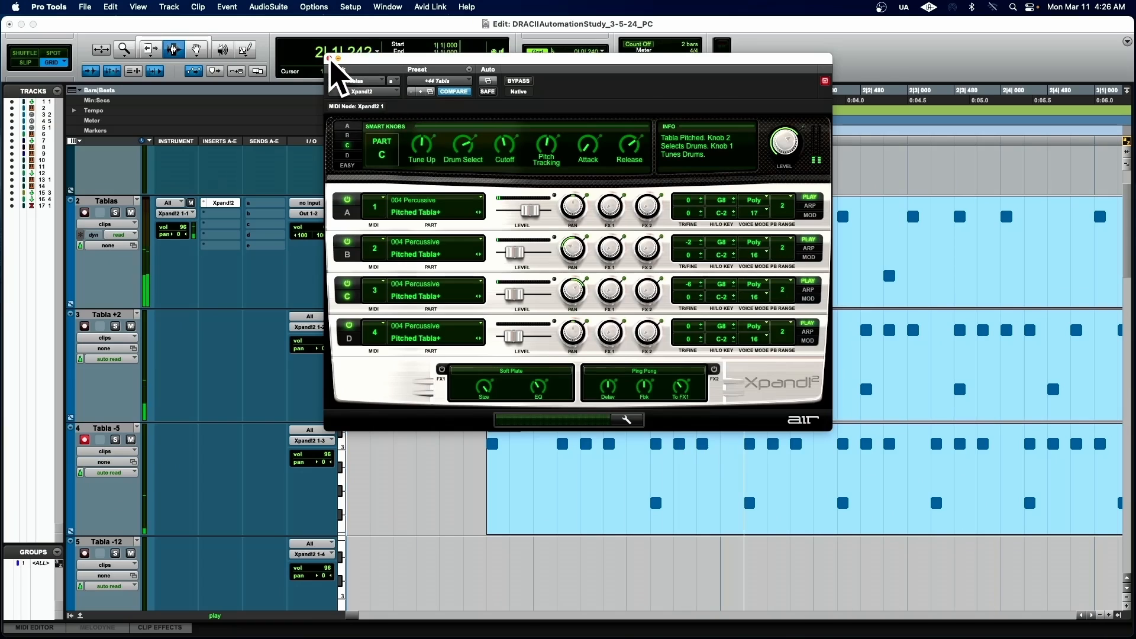
Step: Close the Xpand!2 window and toggle the MIDI mute on the Tablas track during playback to audition the echoes
{"action": "left_click", "coordinate": [329, 58]}
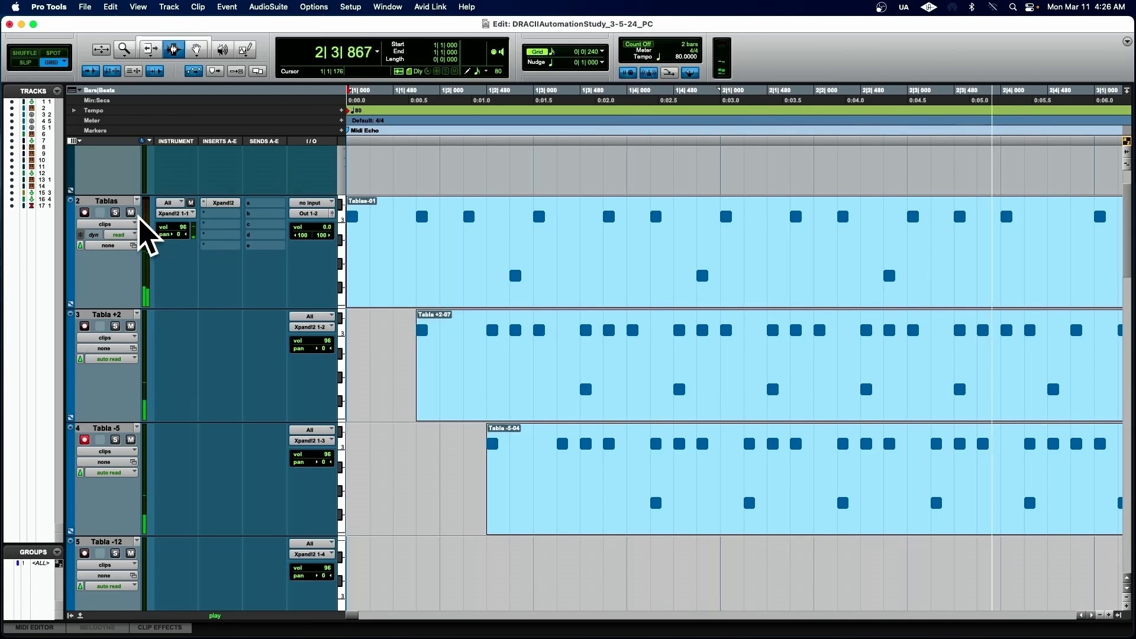
{"action": "left_click", "coordinate": [191, 203]}
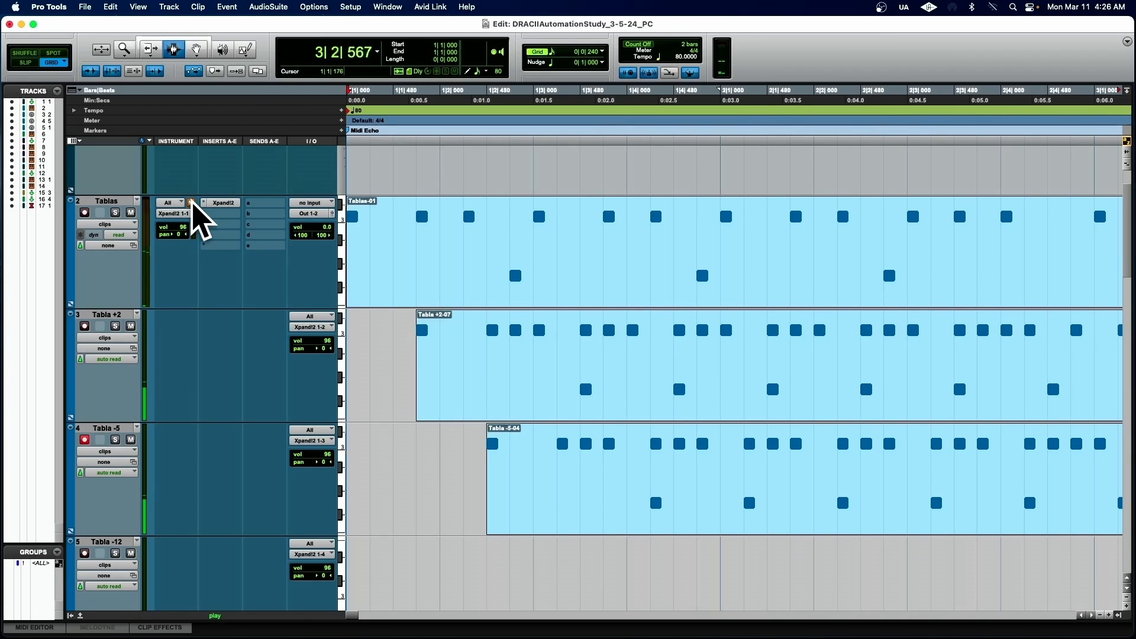
{"action": "left_click", "coordinate": [190, 203]}
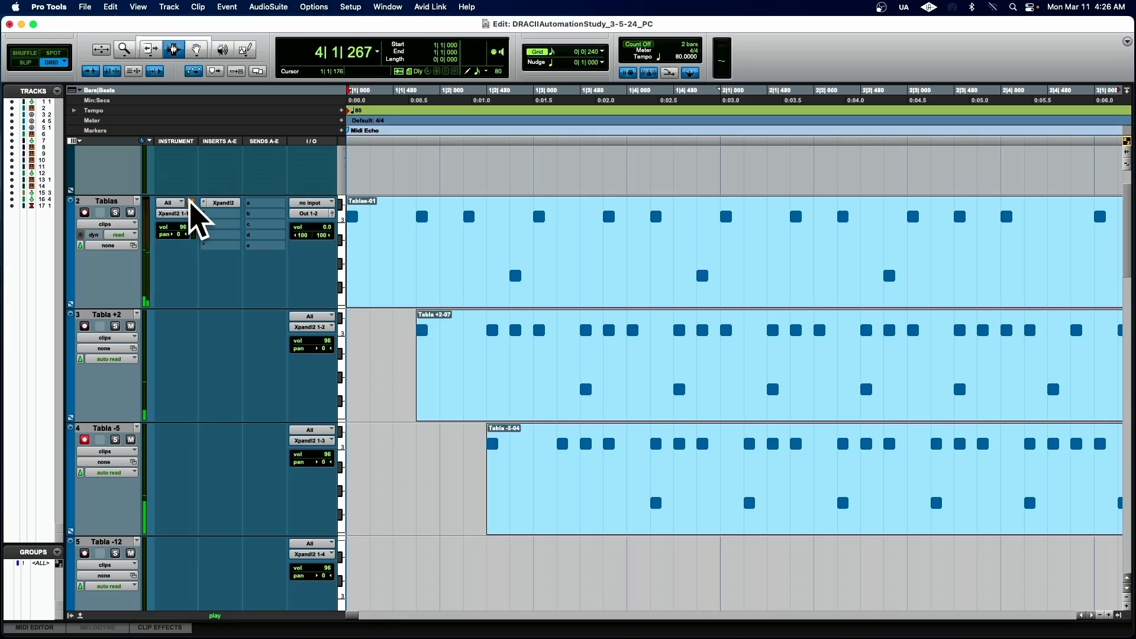
Step: Record-enable the Tabla +2 track and set Xpand!2 Part B's Drum Select to 40% while auditioning the echoes
{"action": "left_click", "coordinate": [225, 203]}
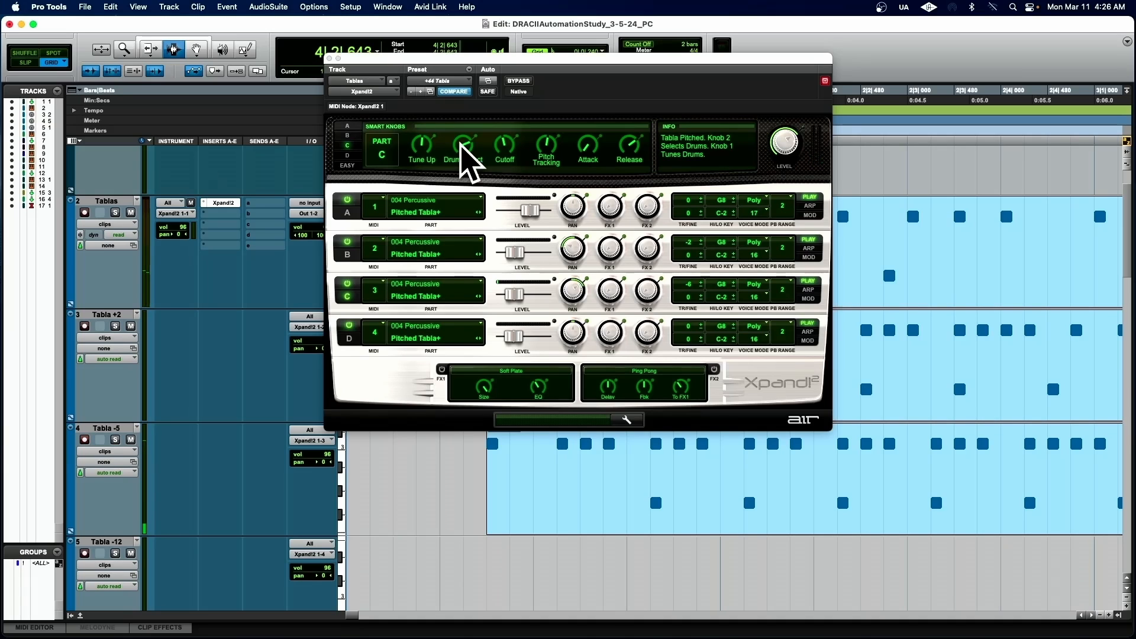
{"action": "left_click", "coordinate": [84, 326]}
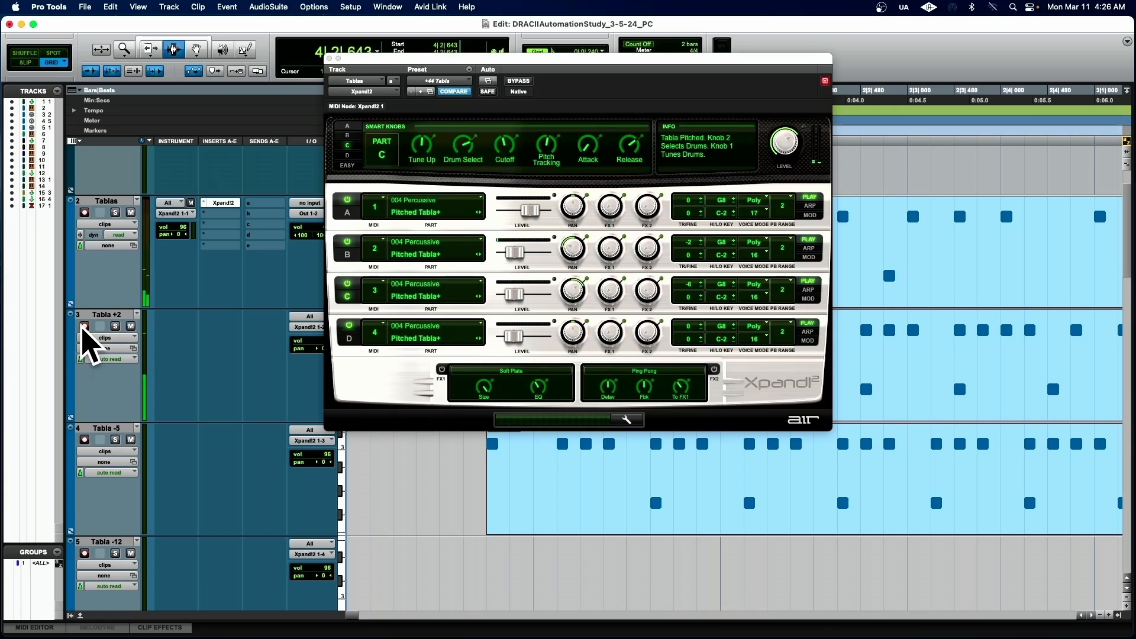
{"action": "left_click", "coordinate": [354, 134]}
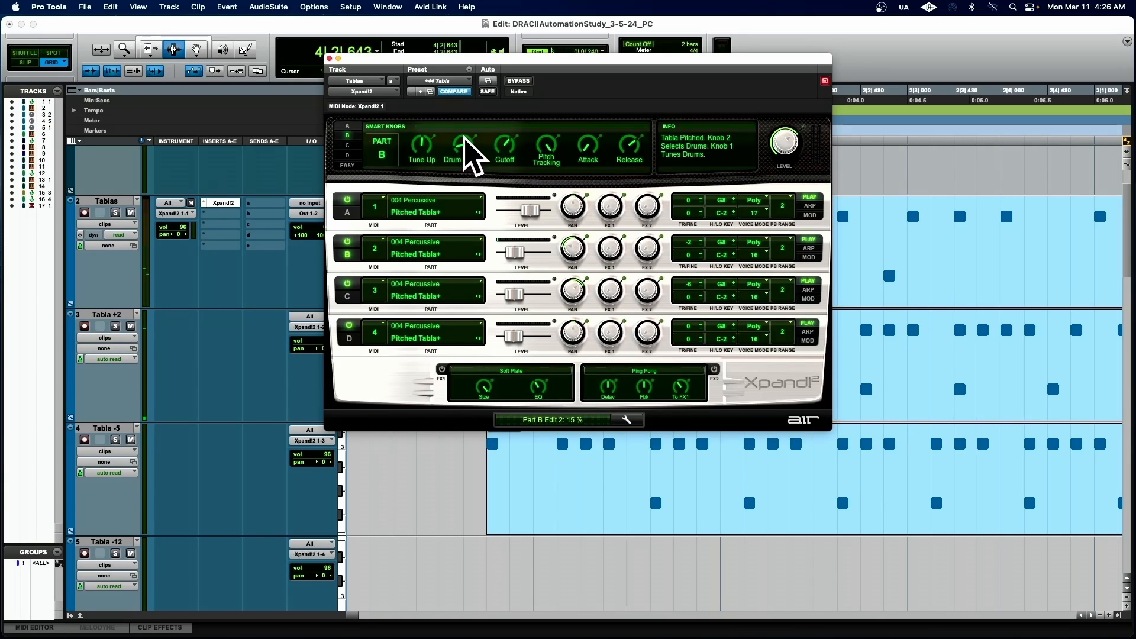
{"action": "left_click_drag", "start_coordinate": [467, 134], "coordinate": [470, 127]}
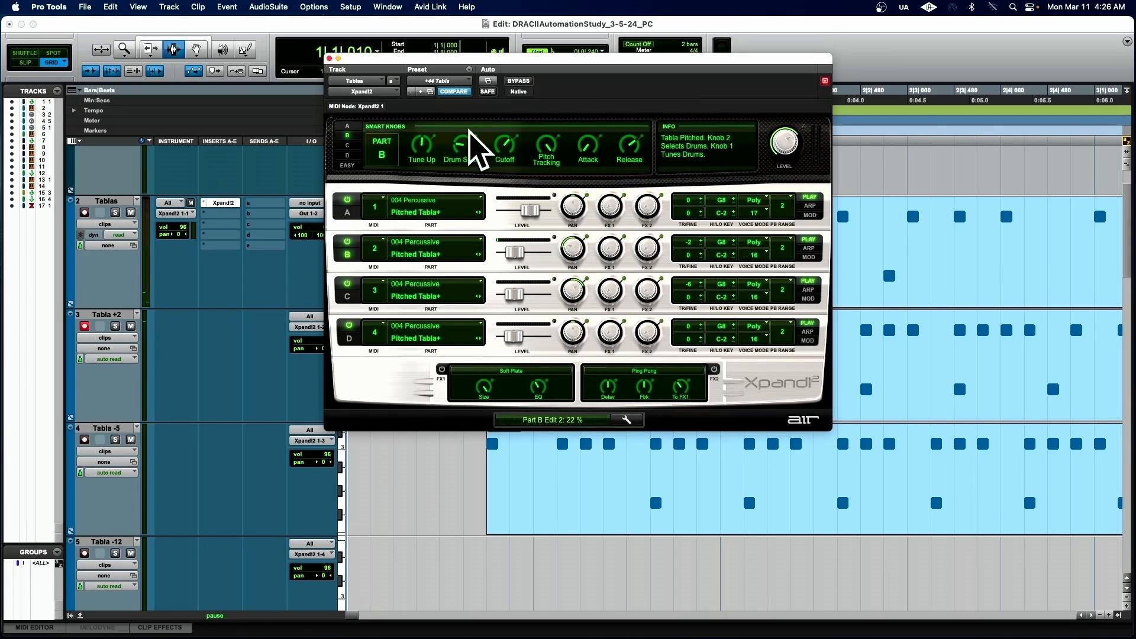
{"action": "key", "text": "space"}
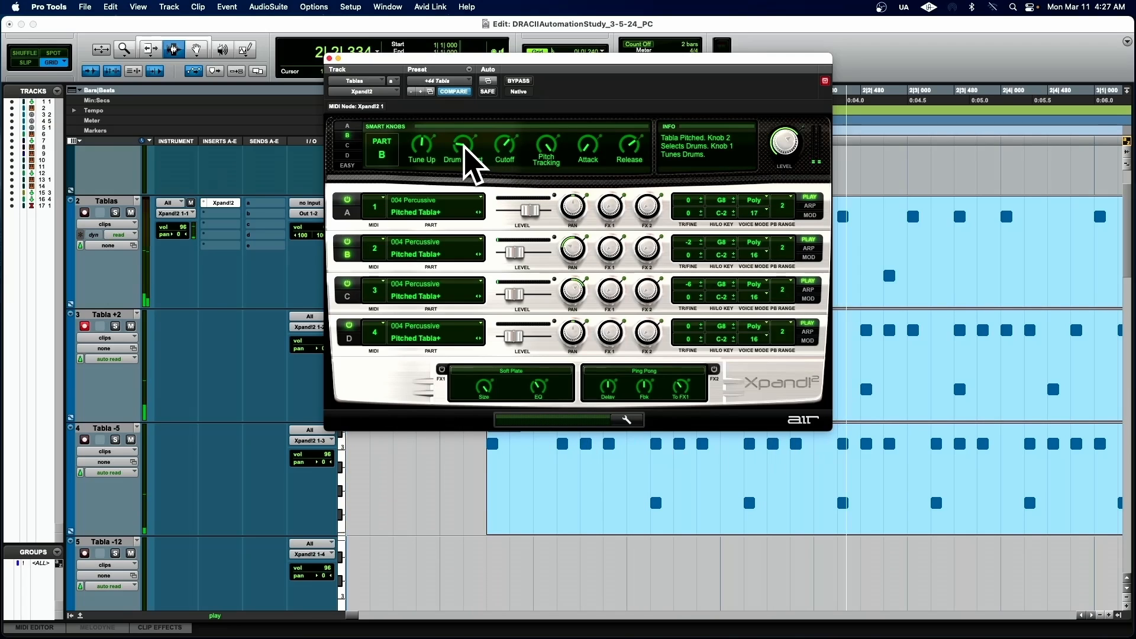
{"action": "key", "text": "space"}
{"action": "left_click_drag", "start_coordinate": [462, 147], "coordinate": [474, 127]}
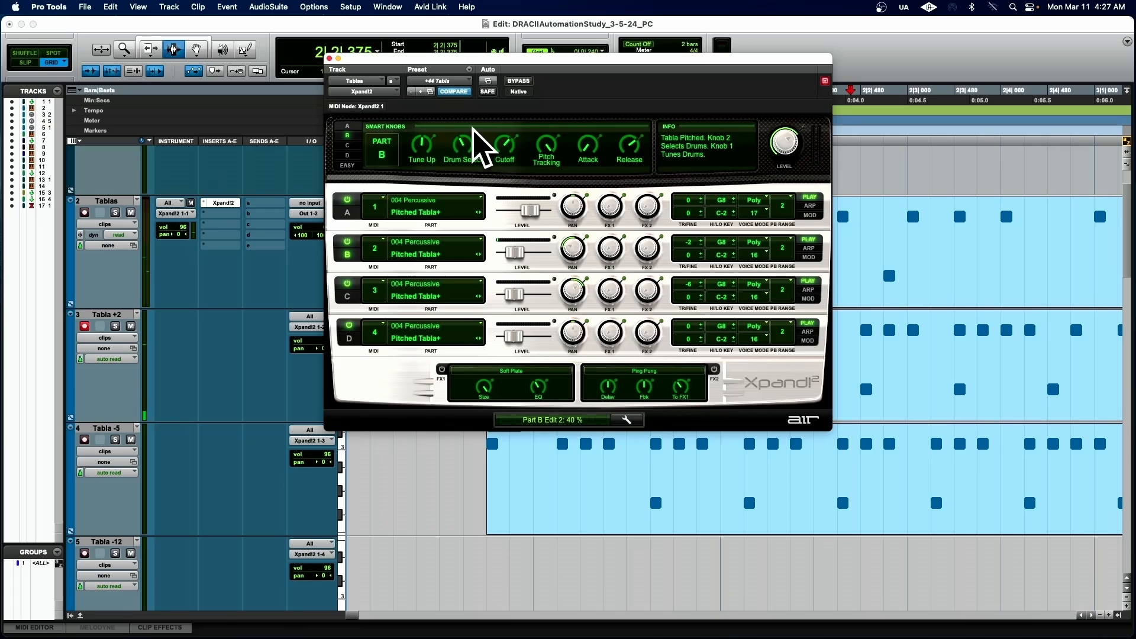
{"action": "key", "text": "space"}
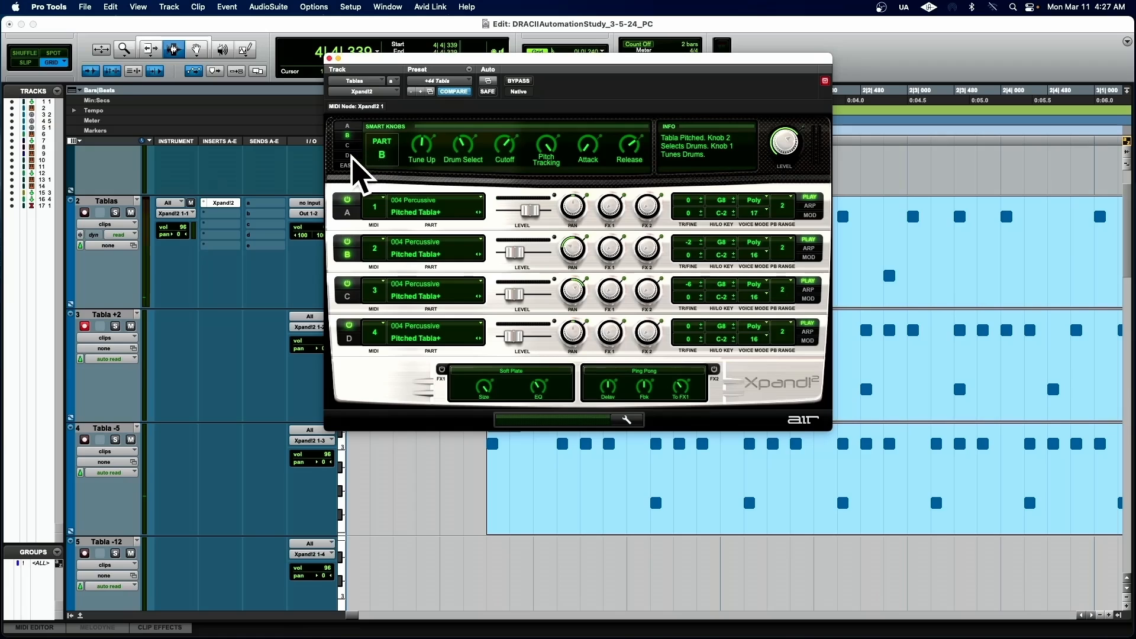
Step: Copy the Tabla -5 clip and paste it onto the Tabla -12 track at 1|4|000
{"action": "double_click", "coordinate": [563, 490]}
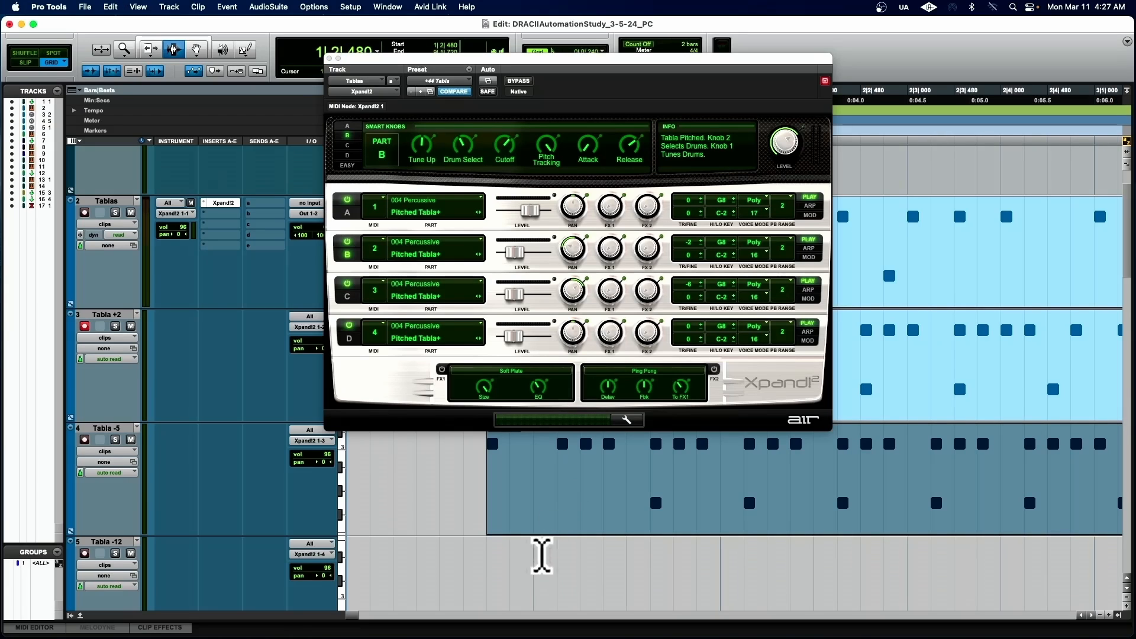
{"action": "left_click", "coordinate": [628, 571]}
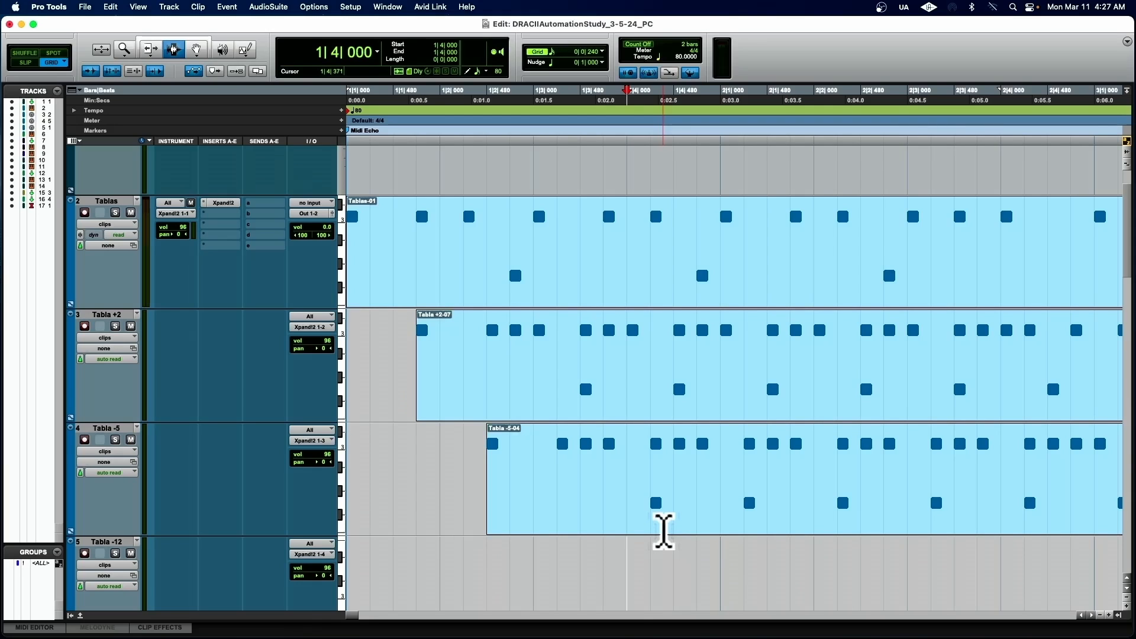
{"action": "key", "text": "super+v"}
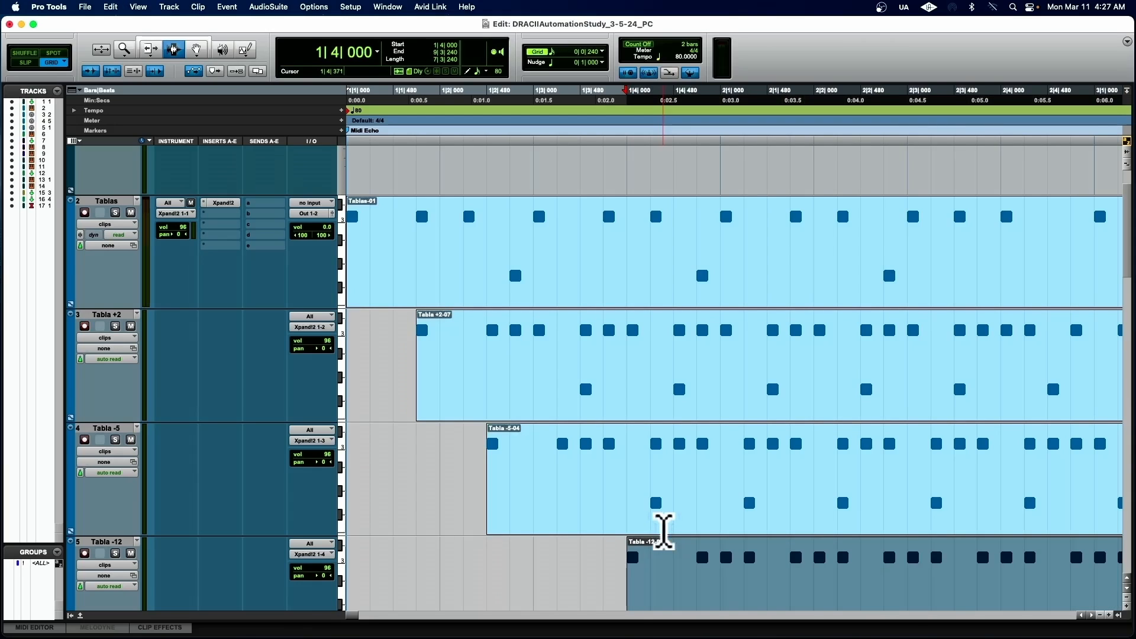
Step: Play the session from the start to audition all three tabla echoes
{"action": "key", "text": "Return"}
{"action": "key", "text": "space"}
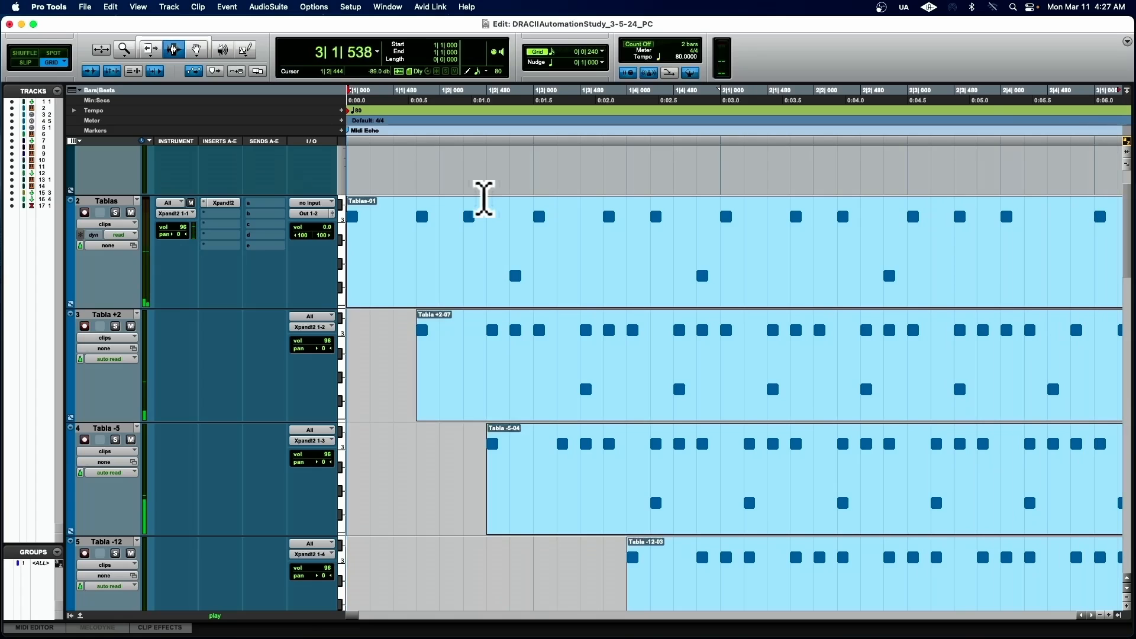
{"action": "key", "text": "space"}
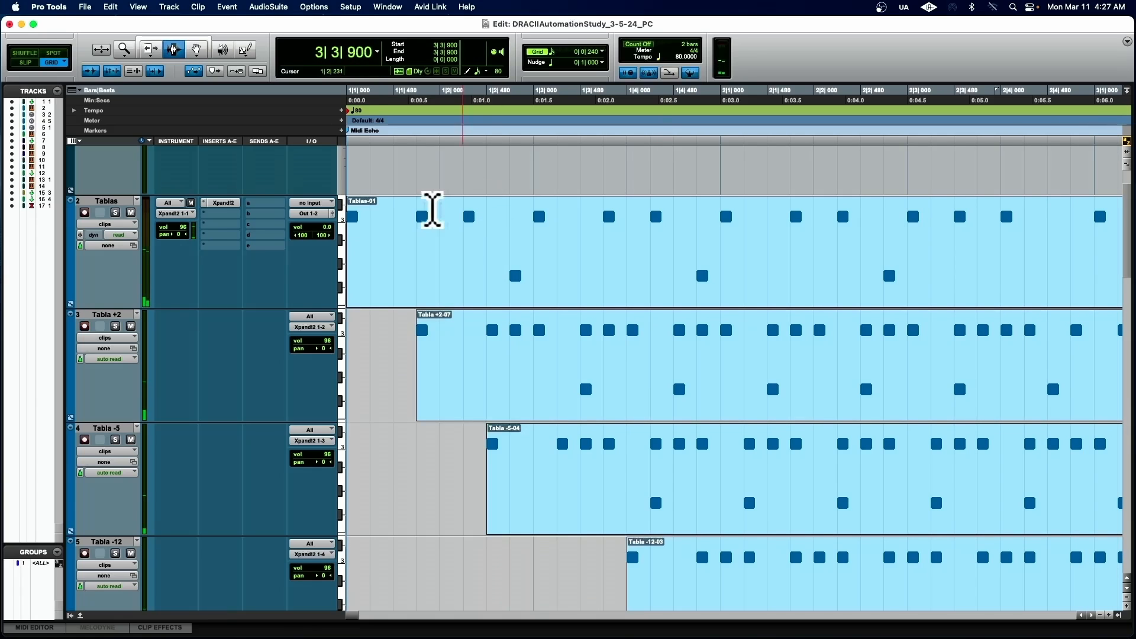
Step: Turn on the Soft Plate effect in Xpand!2's FX1 slot and set Part A's FX1 send to -19.9 dB
{"action": "left_click", "coordinate": [224, 202]}
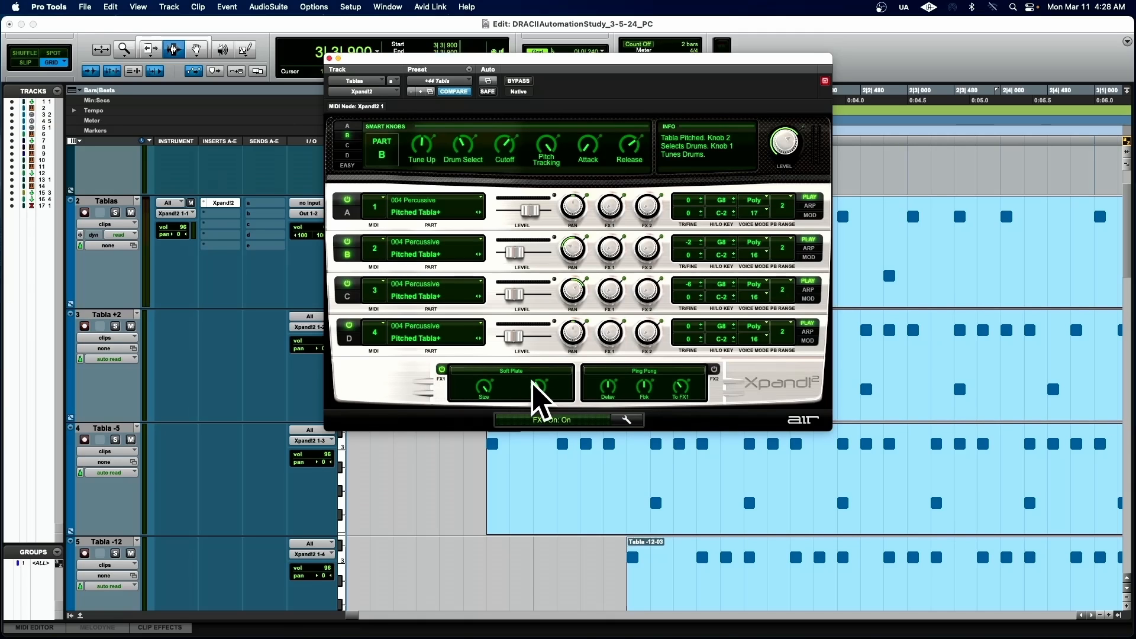
{"action": "mouse_move", "coordinate": [617, 214]}
{"action": "left_mouse_down"}
{"action": "mouse_move", "coordinate": [615, 241]}
{"action": "mouse_move", "coordinate": [616, 203]}
{"action": "left_mouse_up"}
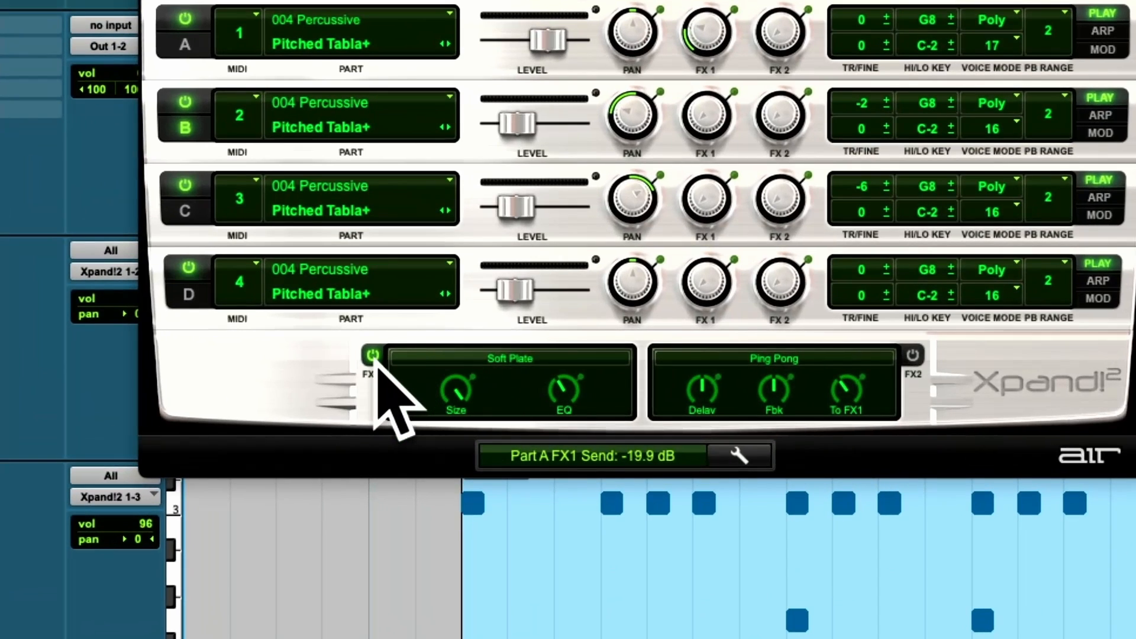
{"action": "left_click", "coordinate": [375, 359]}
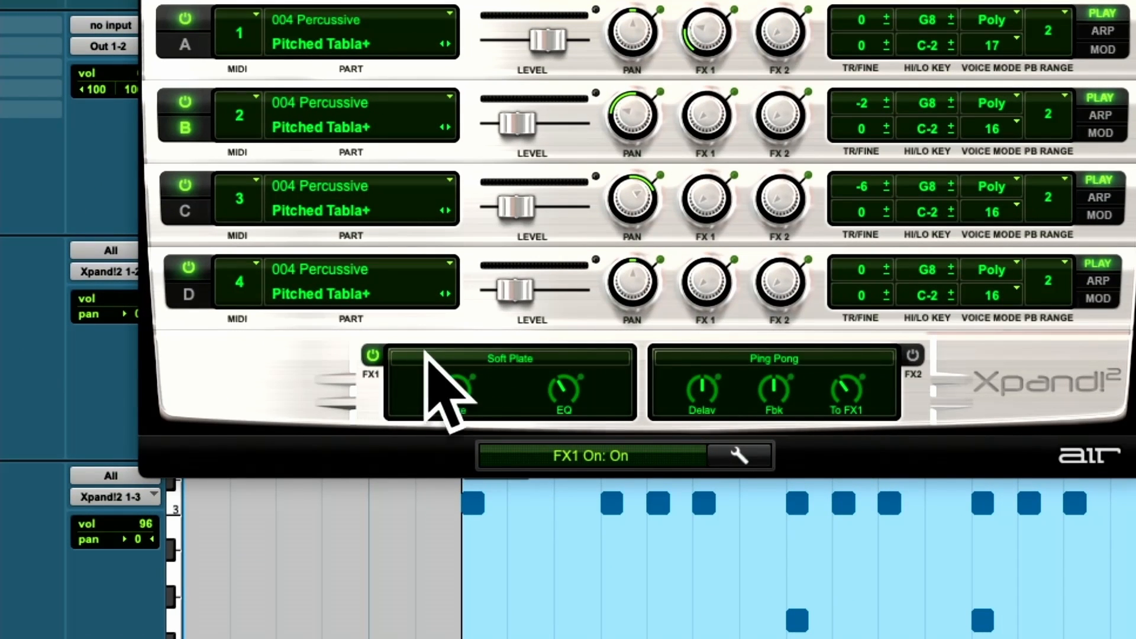
Step: Browse the effect types available for FX1 and close the list without changing the effect
{"action": "left_click", "coordinate": [451, 359]}
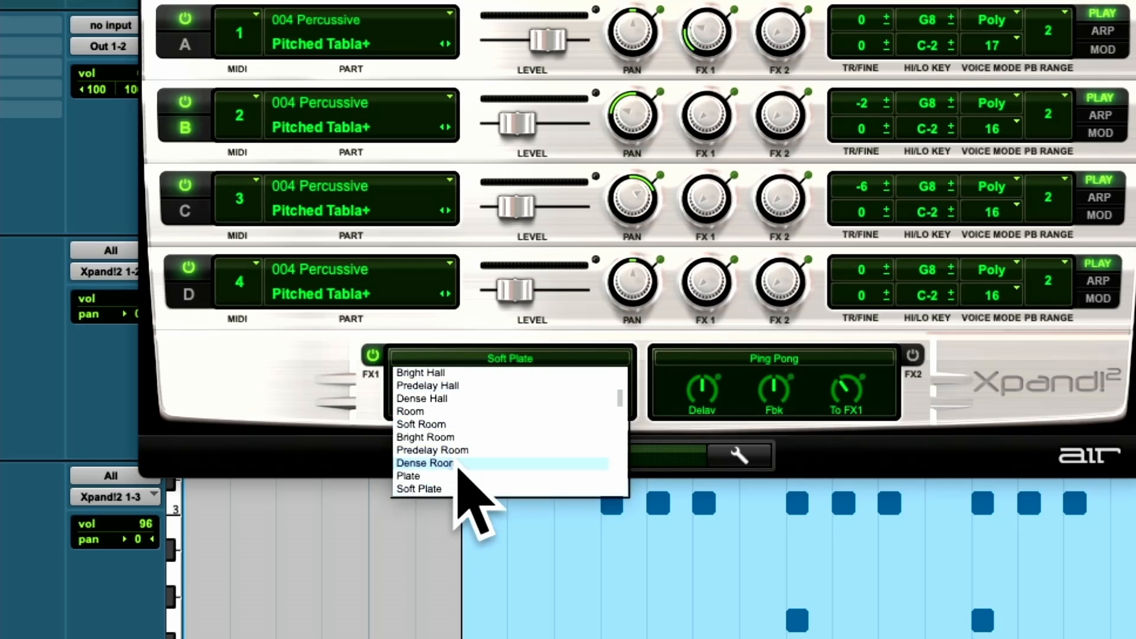
{"action": "scroll", "coordinate": [467, 479], "scroll_direction": "down", "scroll_amount": 2}
{"action": "scroll", "coordinate": [460, 468], "scroll_direction": "down", "scroll_amount": 7}
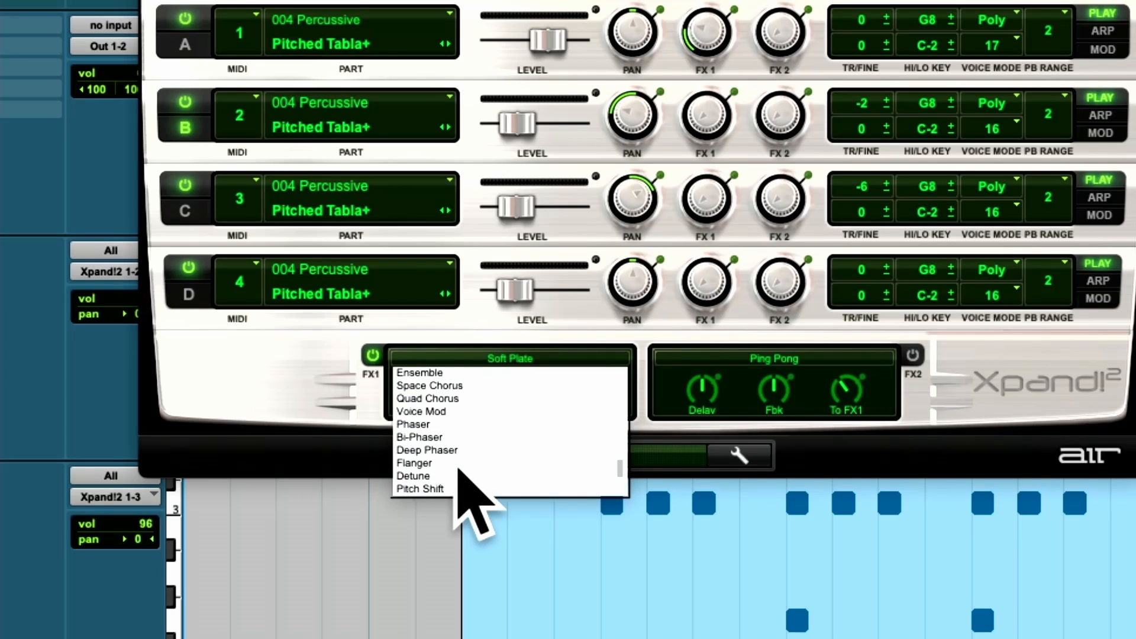
{"action": "left_click", "coordinate": [624, 343]}
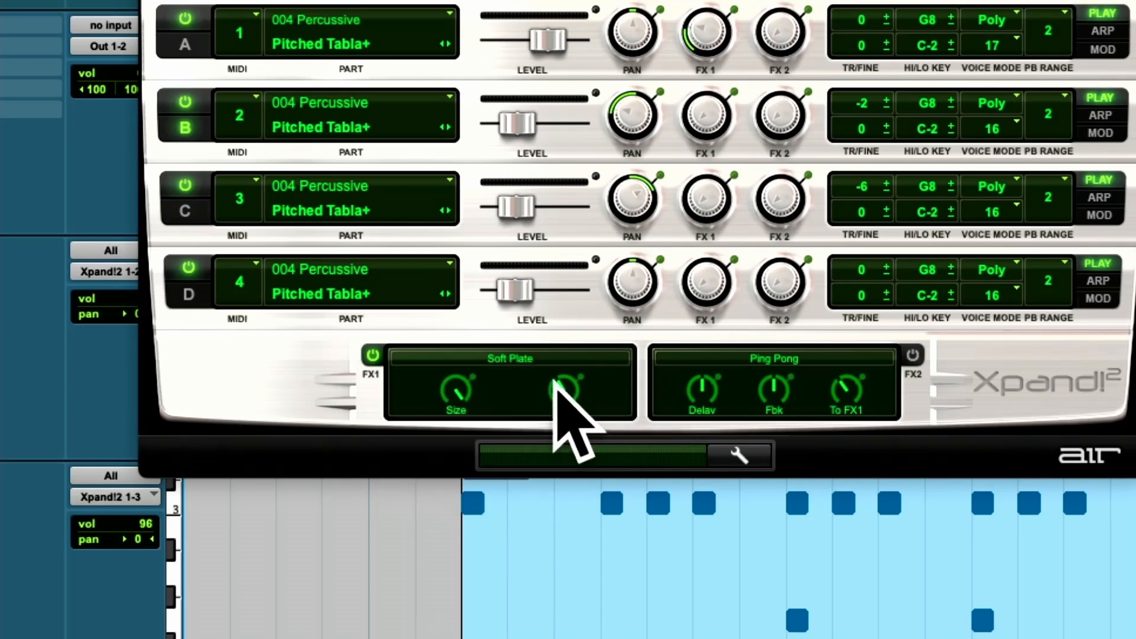
Step: Set the Soft Plate reverb's size to 2.13 s and adjust Part A's FX1 send during playback
{"action": "mouse_move", "coordinate": [446, 383]}
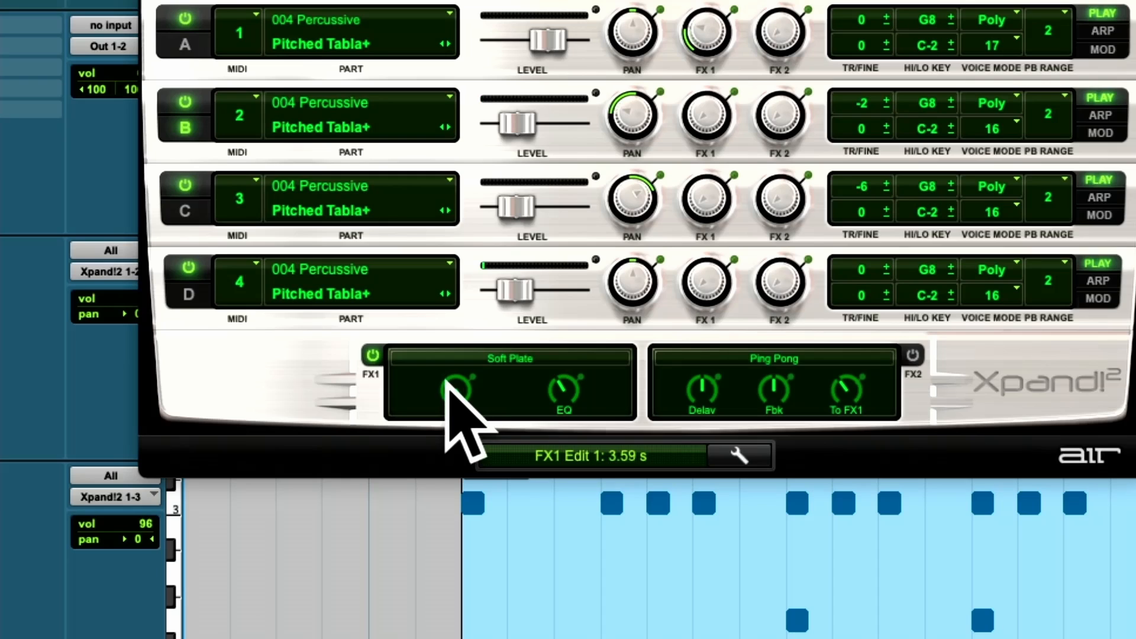
{"action": "left_click_drag", "start_coordinate": [448, 382], "coordinate": [457, 416]}
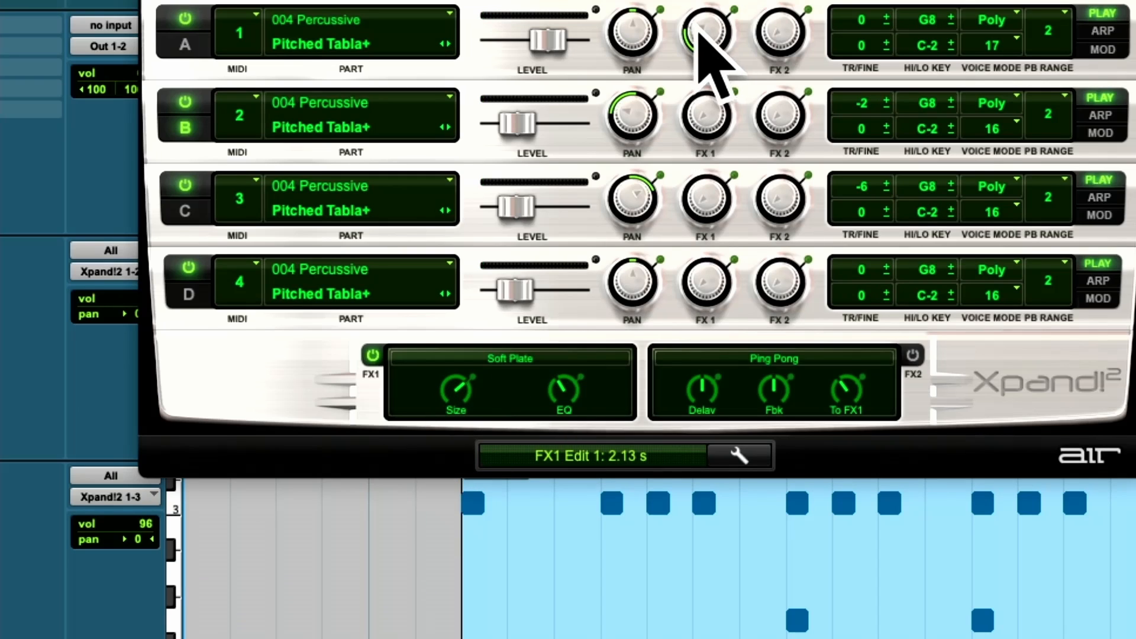
{"action": "left_click_drag", "start_coordinate": [704, 37], "coordinate": [721, 27]}
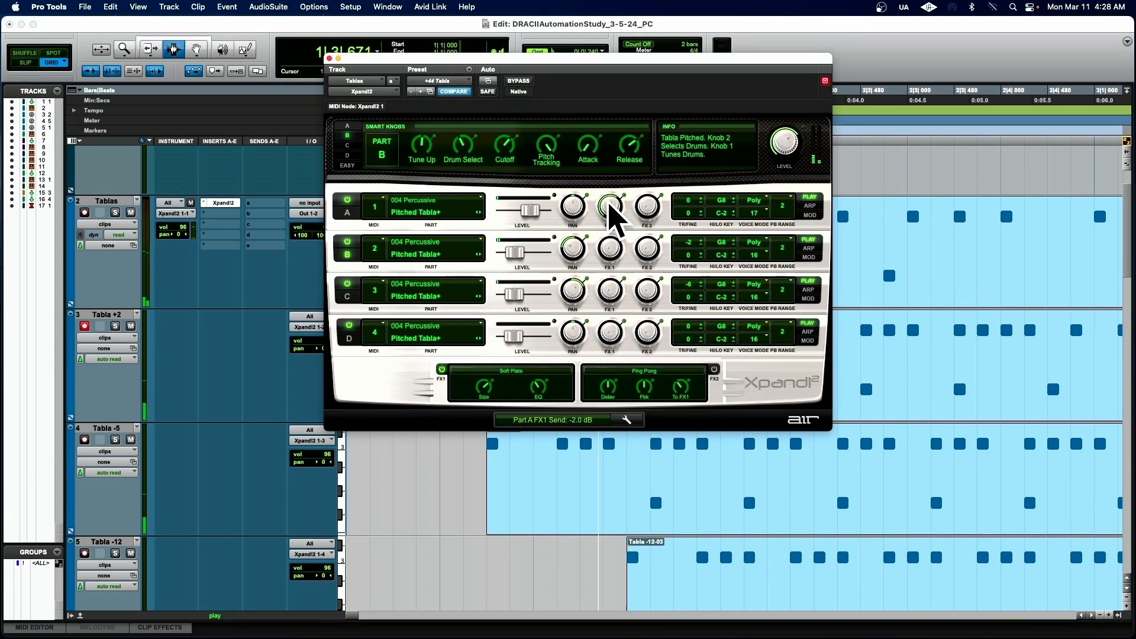
{"action": "mouse_move", "coordinate": [609, 207]}
{"action": "left_mouse_down"}
{"action": "mouse_move", "coordinate": [601, 241]}
{"action": "mouse_move", "coordinate": [615, 213]}
{"action": "left_mouse_up"}
{"action": "key", "text": "space"}
Step: Raise the FX1 reverb sends of Parts B, C and D, with Part C at about -16.7 dB
{"action": "left_click_drag", "start_coordinate": [611, 289], "coordinate": [617, 256]}
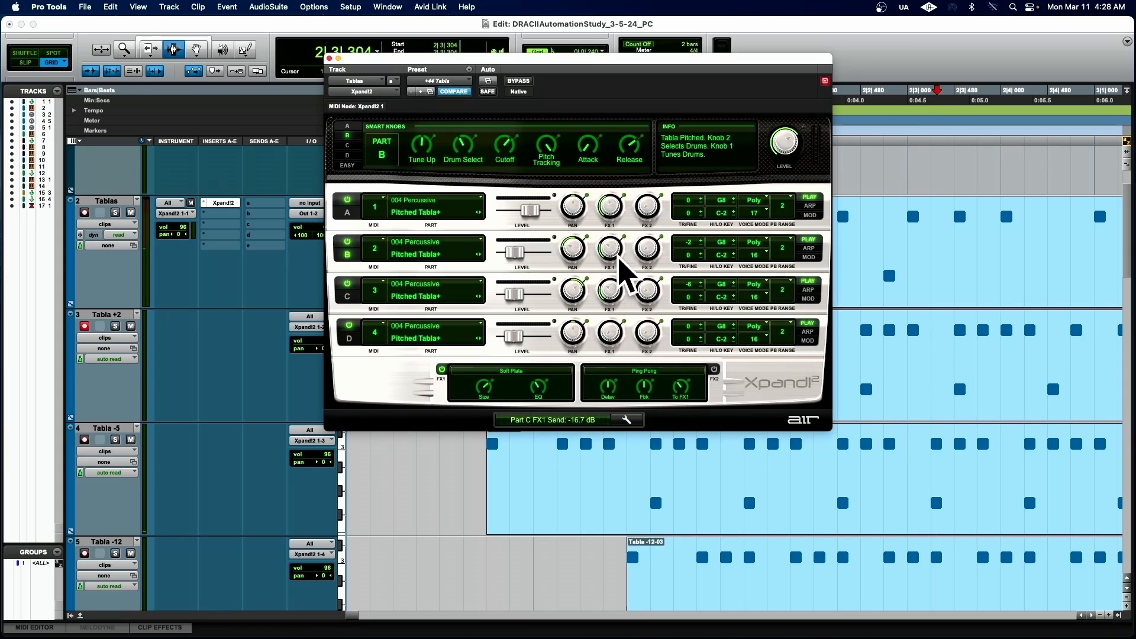
{"action": "left_click_drag", "start_coordinate": [608, 329], "coordinate": [641, 294]}
{"action": "key", "text": "space"}
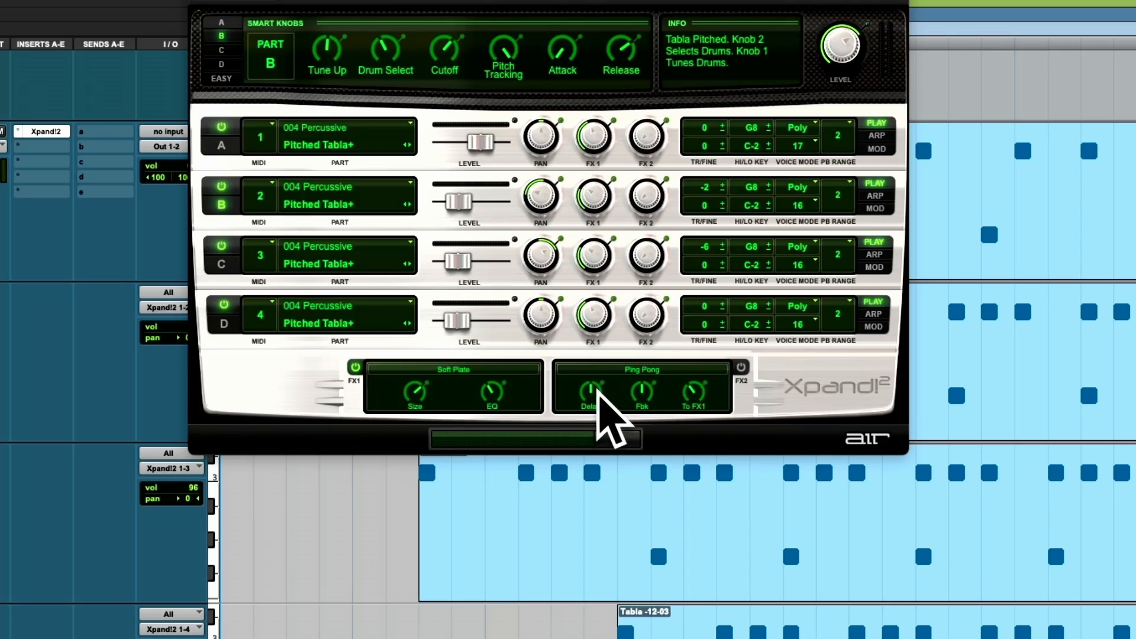
Step: Turn on the FX2 Ping Pong delay, set Part A's FX2 send to -11.3 dB, and raise the FX2 sends of Parts B, C and D
{"action": "mouse_move", "coordinate": [590, 390]}
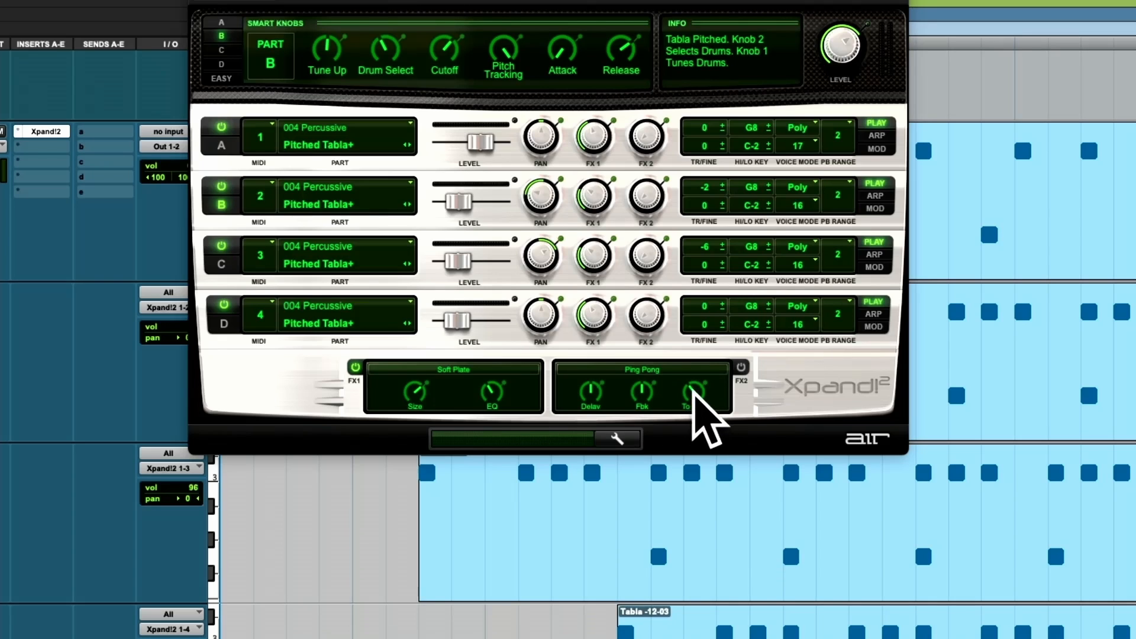
{"action": "left_click", "coordinate": [740, 366]}
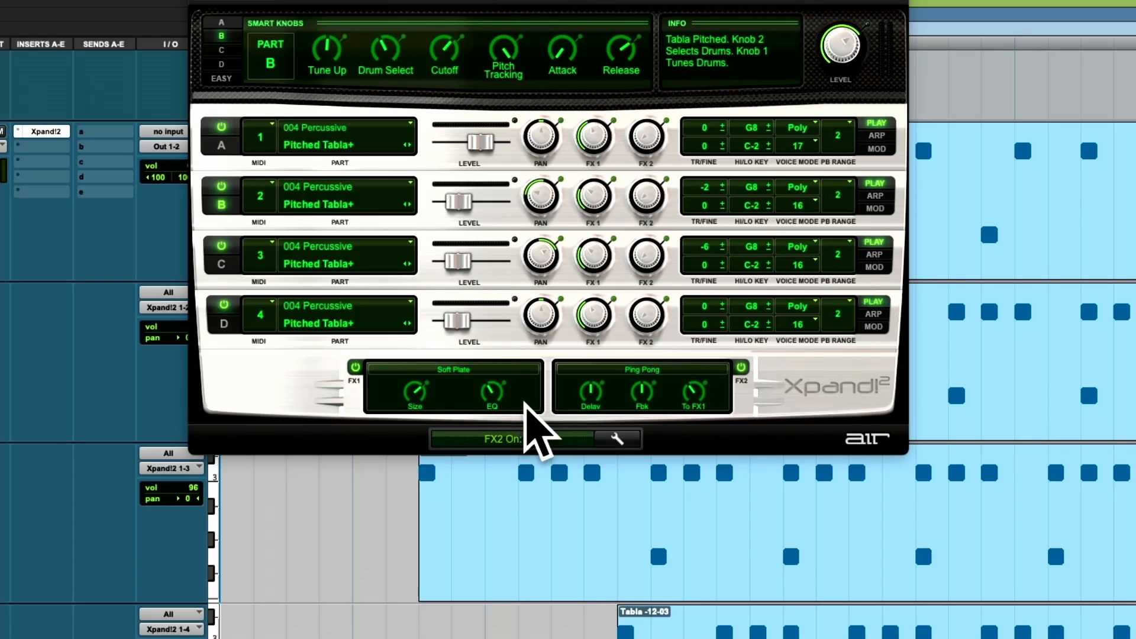
{"action": "key", "text": "space"}
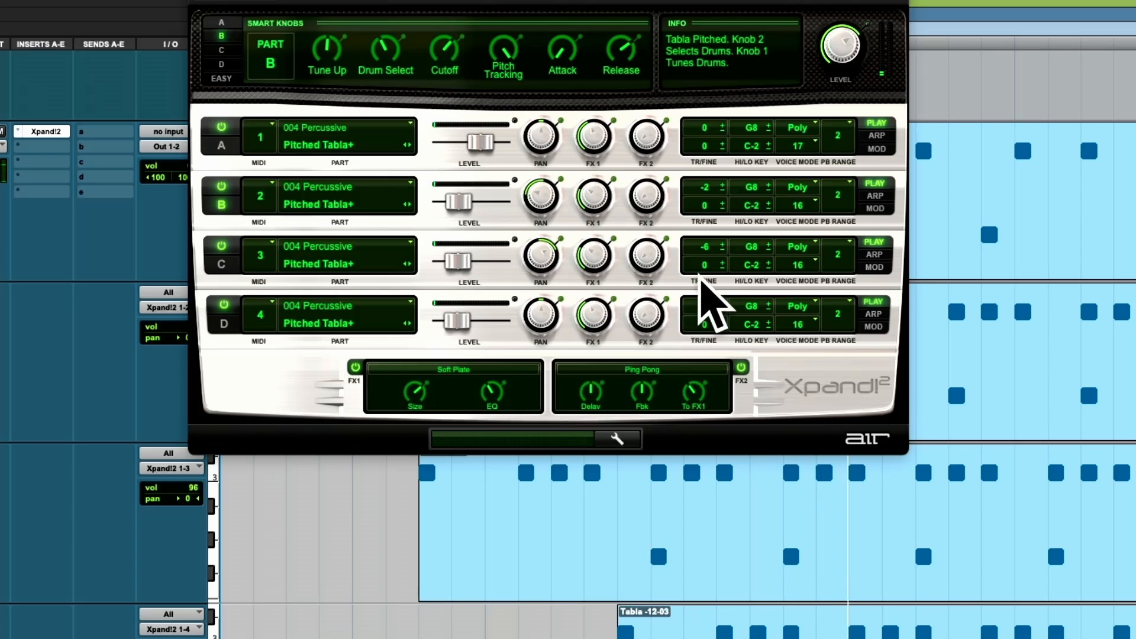
{"action": "left_click_drag", "start_coordinate": [646, 138], "coordinate": [669, 71]}
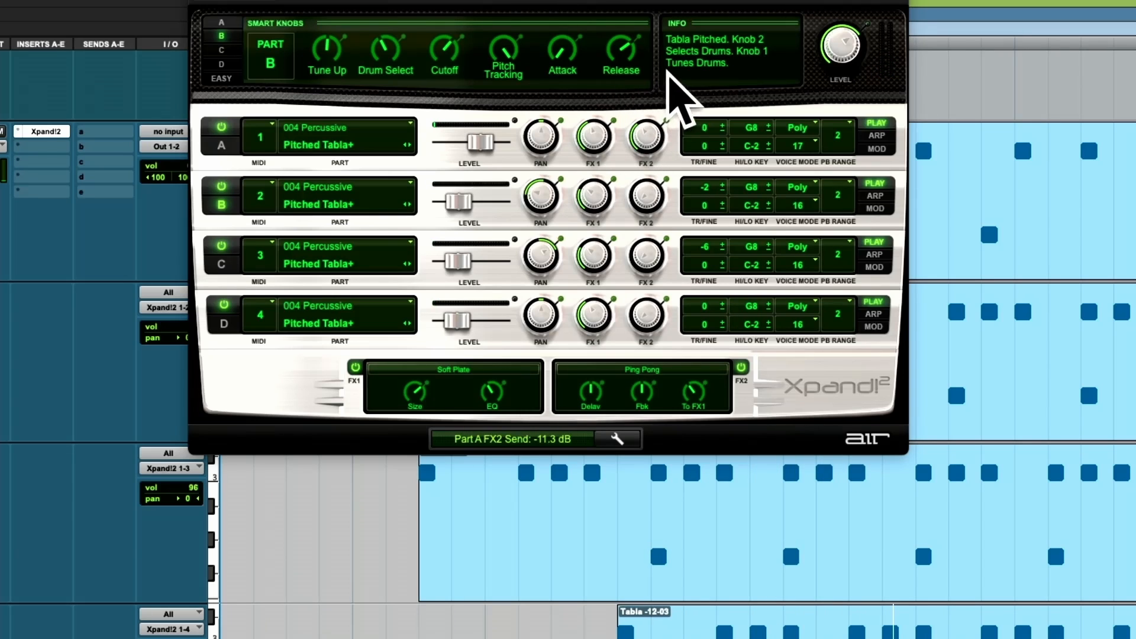
{"action": "left_click", "coordinate": [647, 204]}
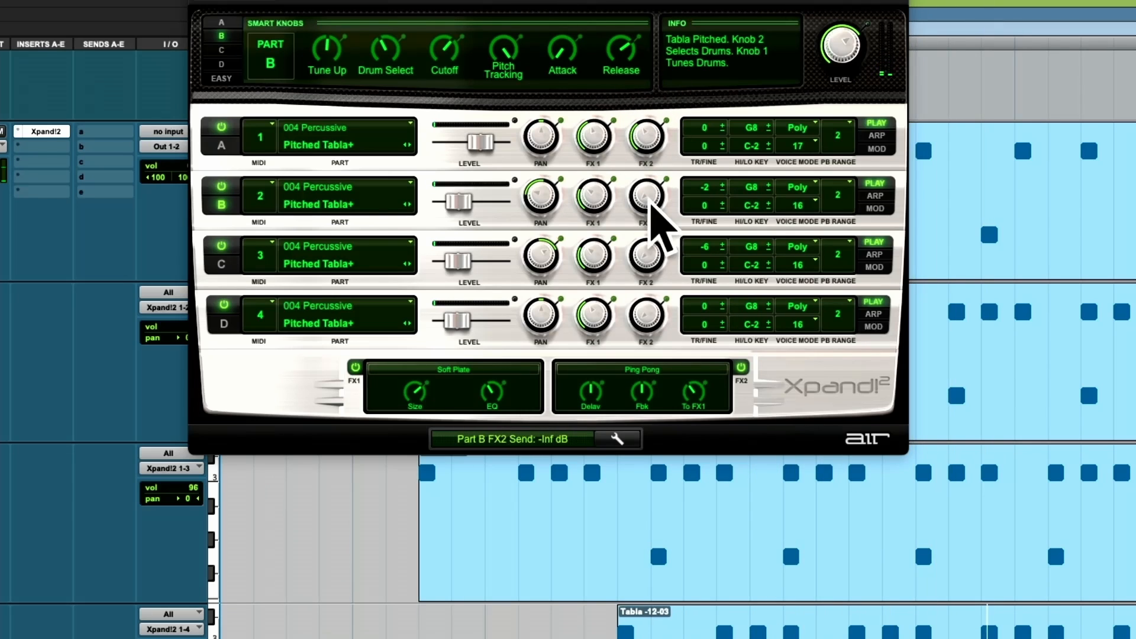
{"action": "left_click_drag", "start_coordinate": [650, 202], "coordinate": [657, 162]}
{"action": "left_click_drag", "start_coordinate": [645, 263], "coordinate": [656, 214]}
{"action": "left_click_drag", "start_coordinate": [646, 320], "coordinate": [649, 269]}
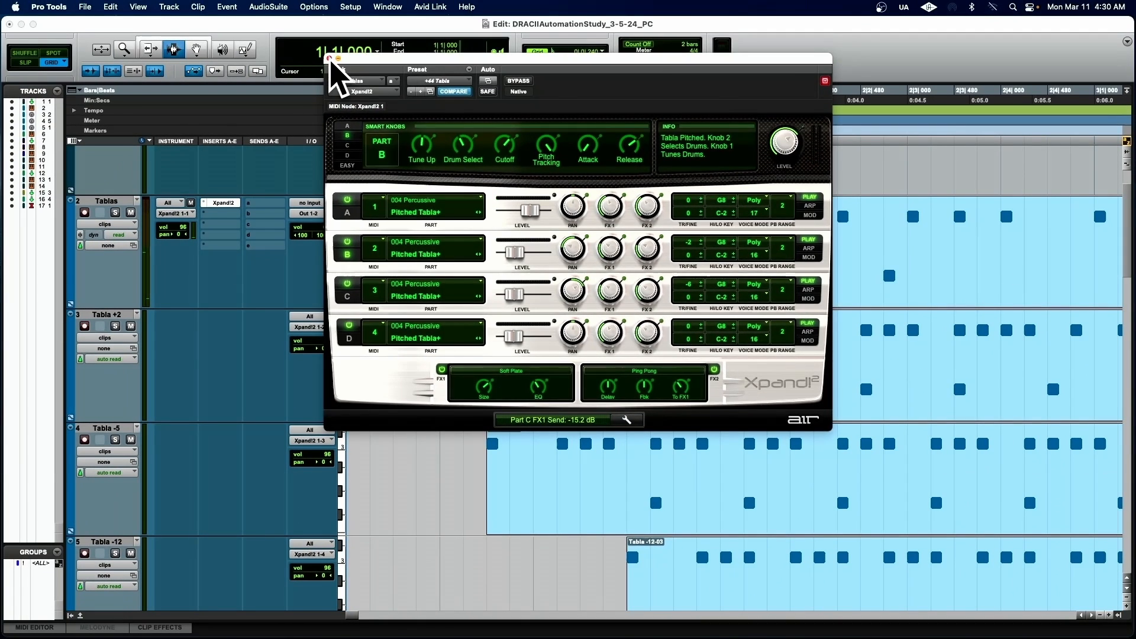
{"action": "left_click", "coordinate": [325, 55]}
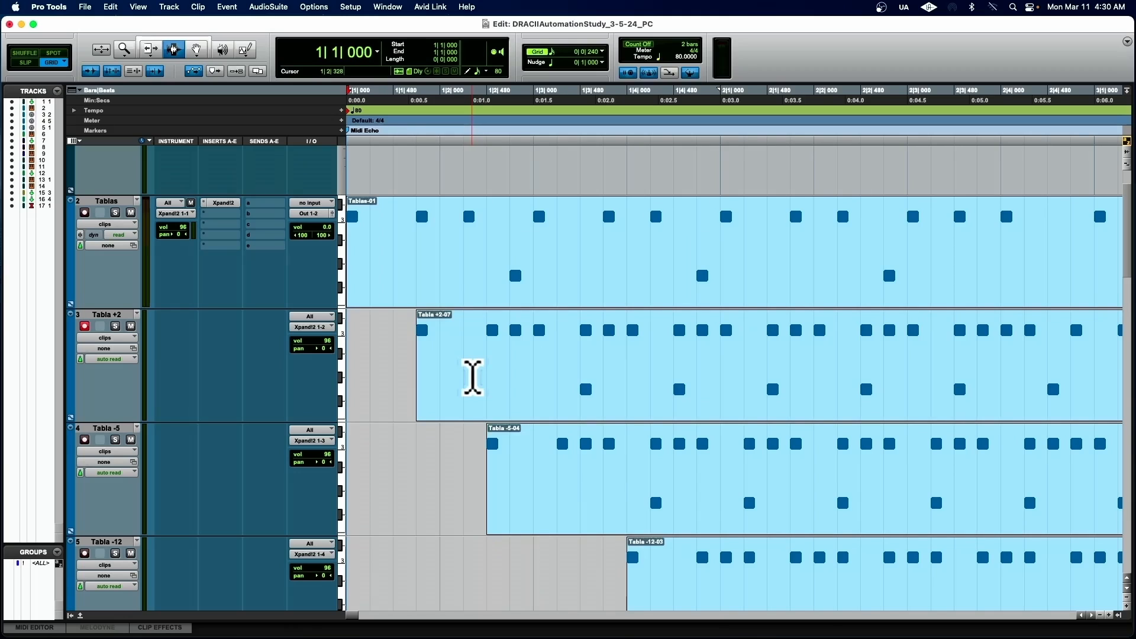
Step: Shift the Tabla +2, Tabla -5 and Tabla -12 clips together 20 ticks later
{"action": "double_click", "coordinate": [472, 378]}
{"action": "left_click", "coordinate": [507, 453], "text": "shift"}
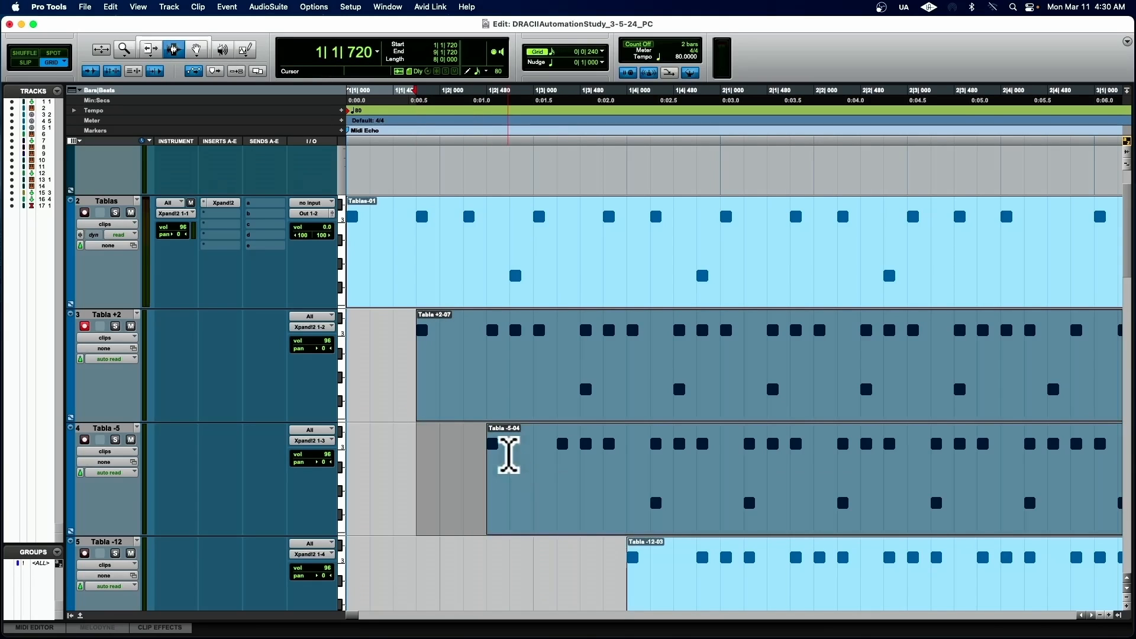
{"action": "left_click", "coordinate": [655, 561], "text": "shift"}
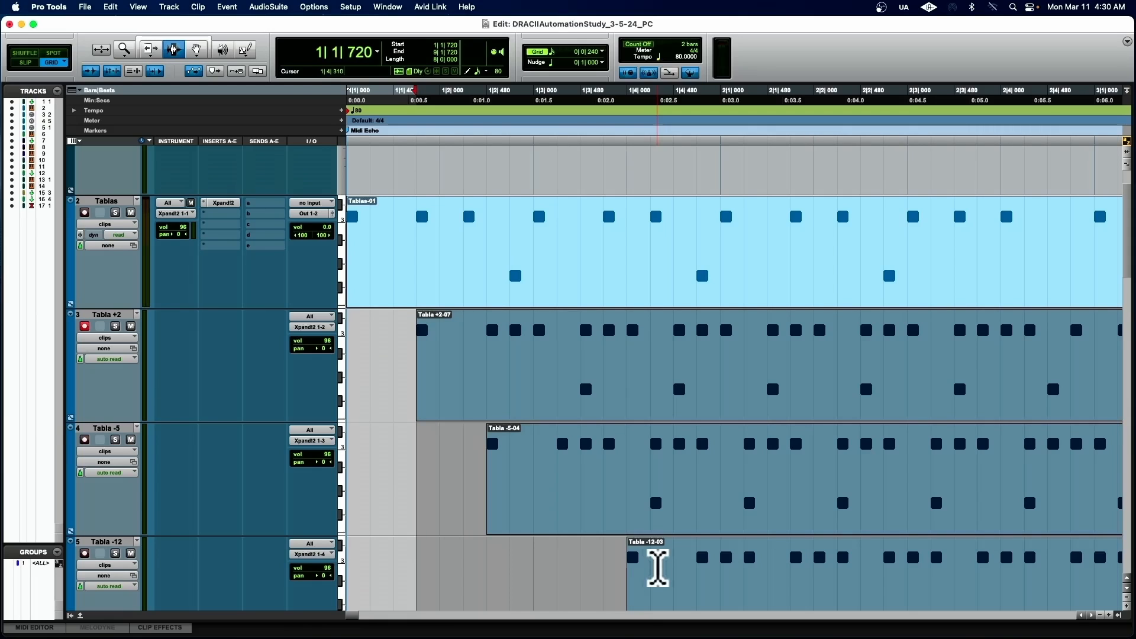
{"action": "key", "text": "alt+h"}
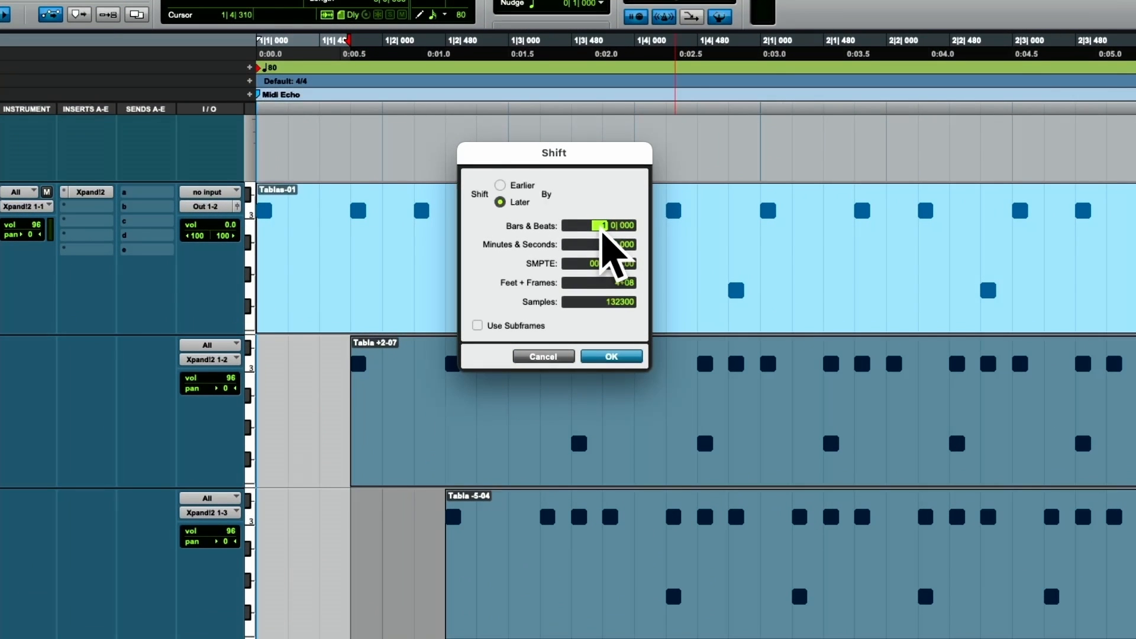
{"action": "left_click", "coordinate": [625, 225]}
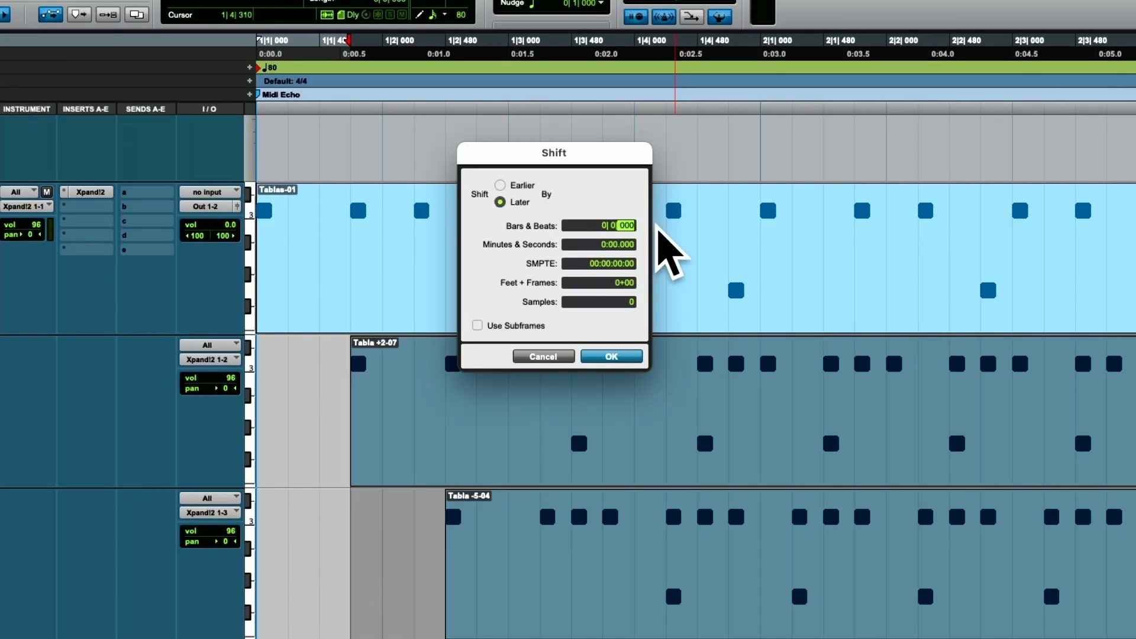
{"action": "type", "text": "20"}
{"action": "key", "text": "Return"}
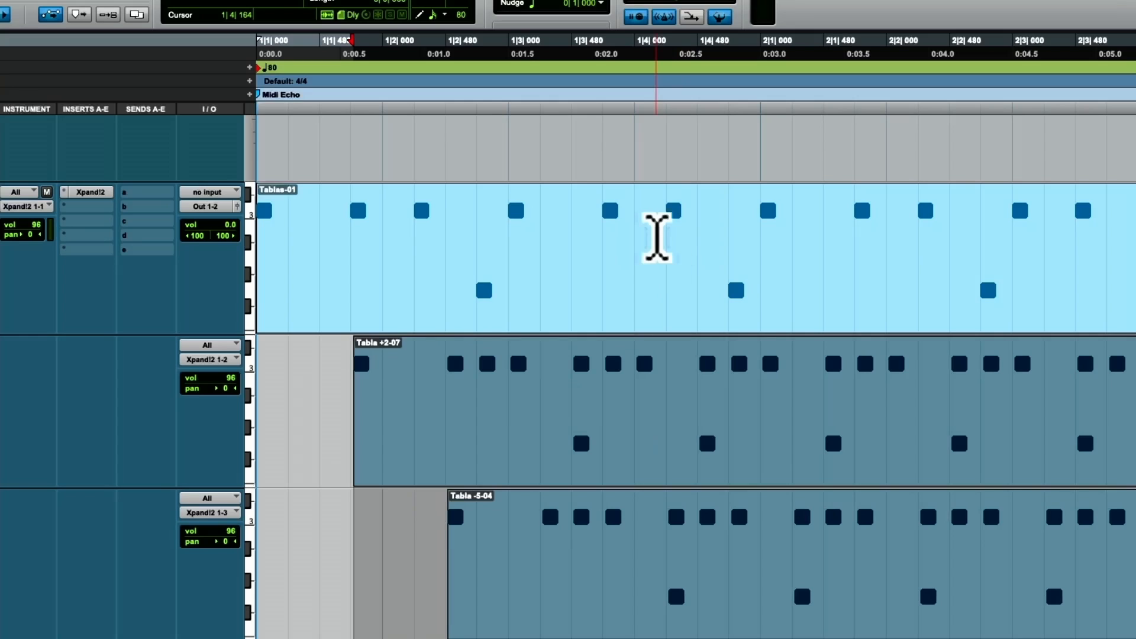
Step: Play the session from the start to hear the delayed tabla clips
{"action": "key", "text": "ctrl+a"}
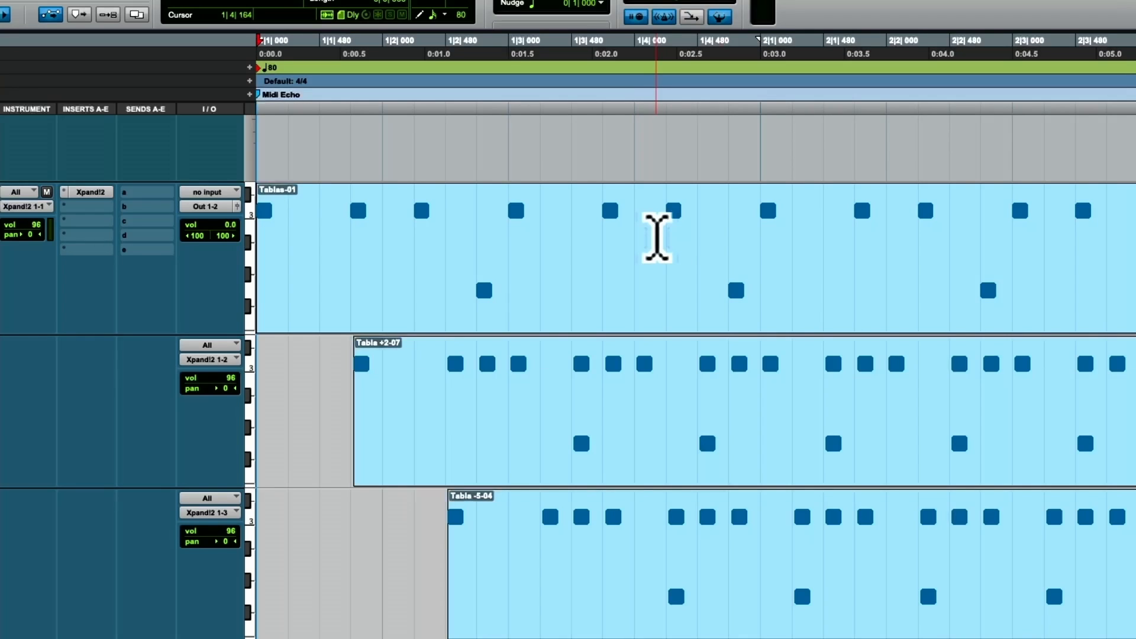
{"action": "key", "text": "space"}
{"action": "left_click", "coordinate": [657, 237]}
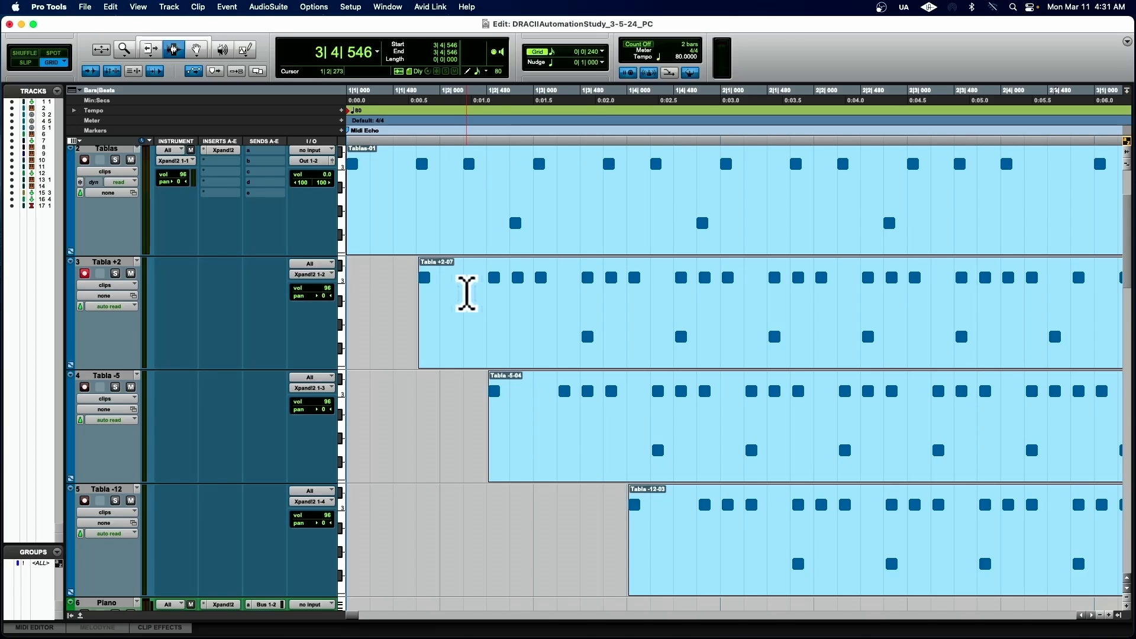
Step: Shift only the Tabla -5 clip another 10 ticks later
{"action": "double_click", "coordinate": [528, 408]}
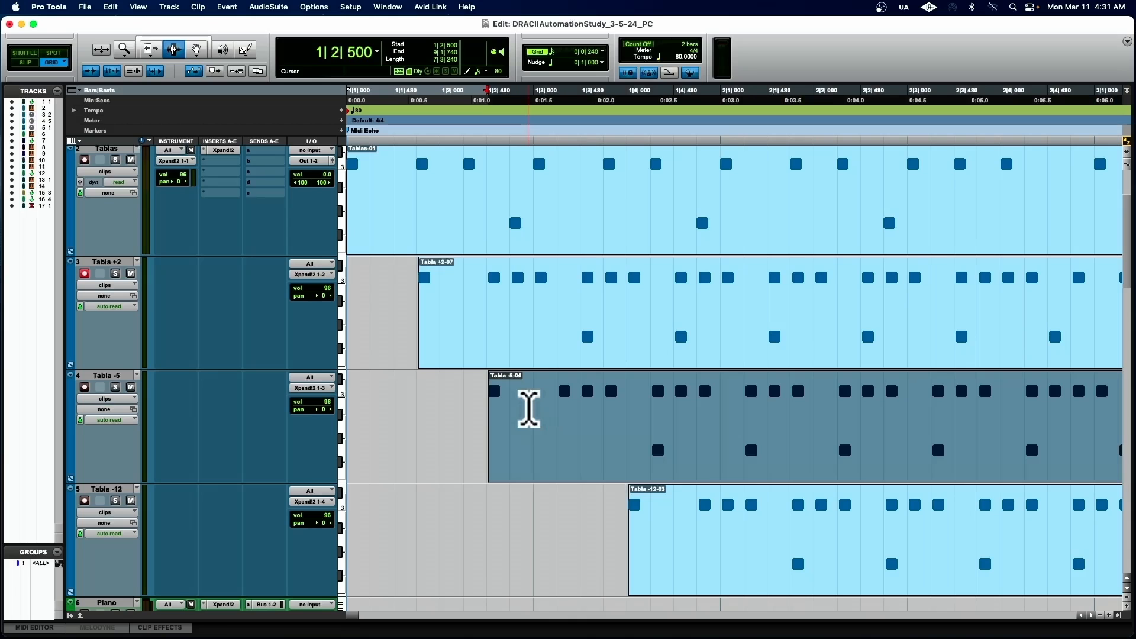
{"action": "key", "text": "alt+h"}
{"action": "left_click", "coordinate": [620, 228]}
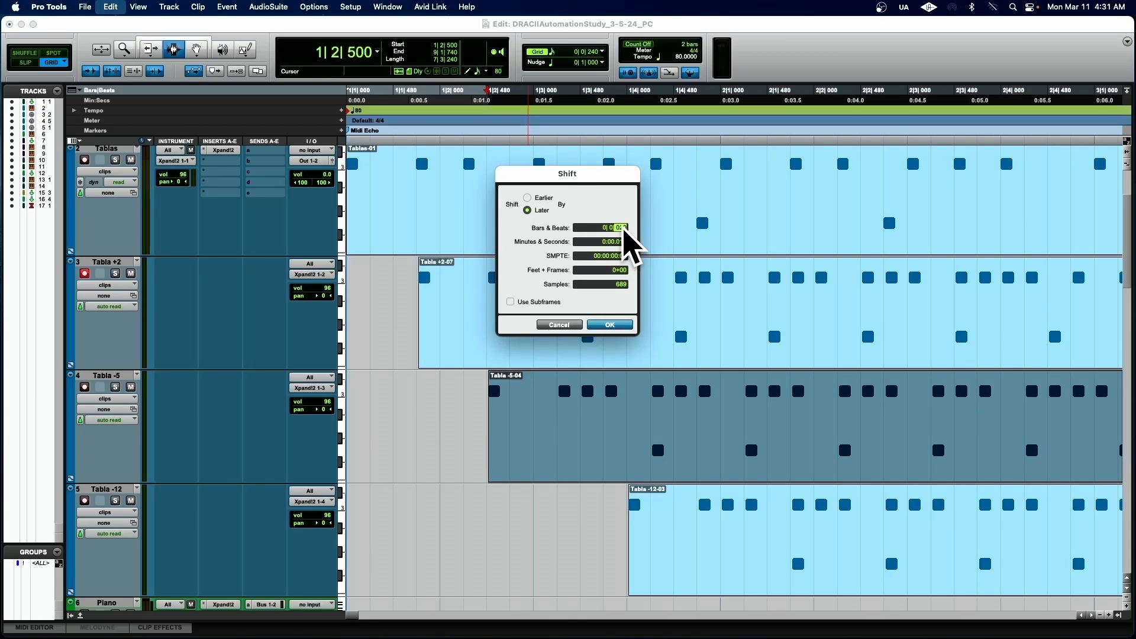
{"action": "key", "text": "Return"}
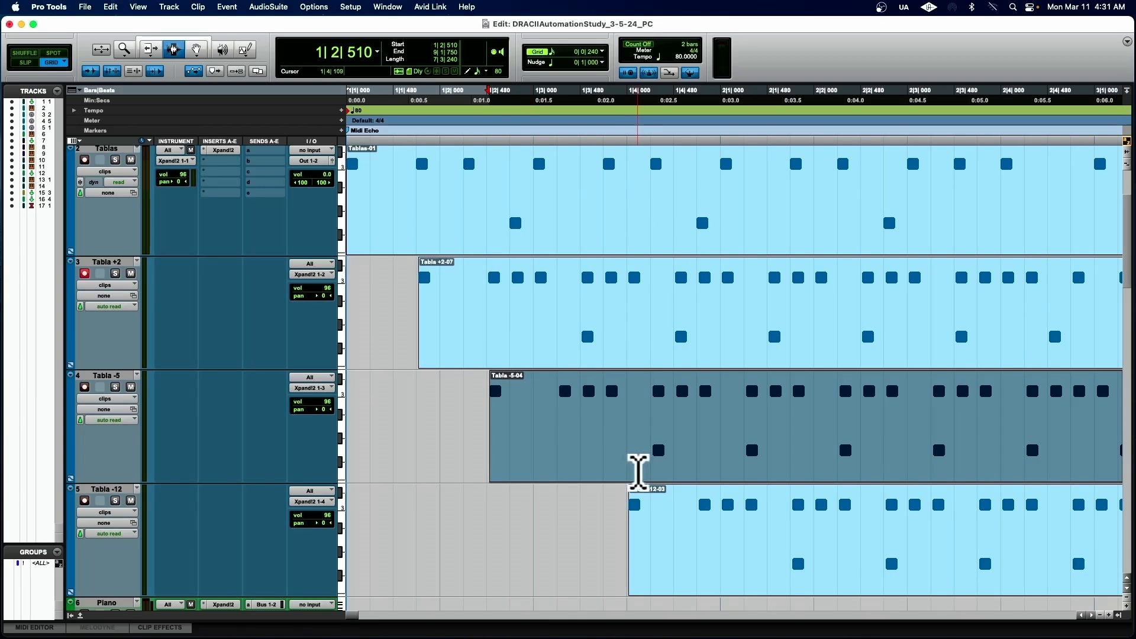
Step: Shift only the Tabla -12 clip another 5 ticks later
{"action": "double_click", "coordinate": [642, 504]}
{"action": "key", "text": "alt+h"}
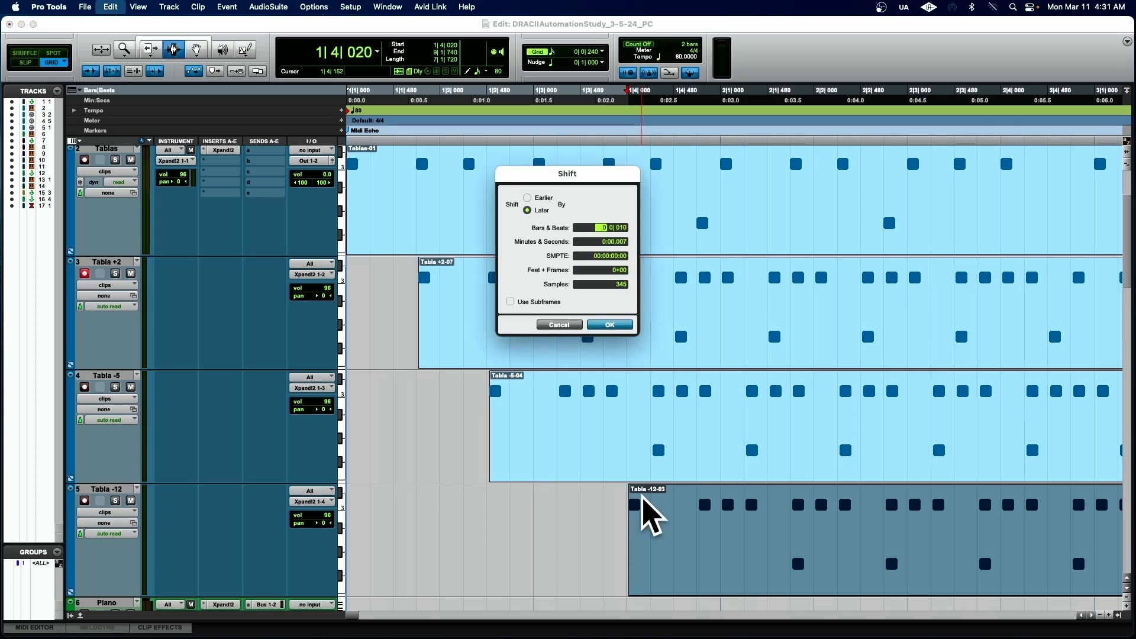
{"action": "left_click", "coordinate": [620, 228]}
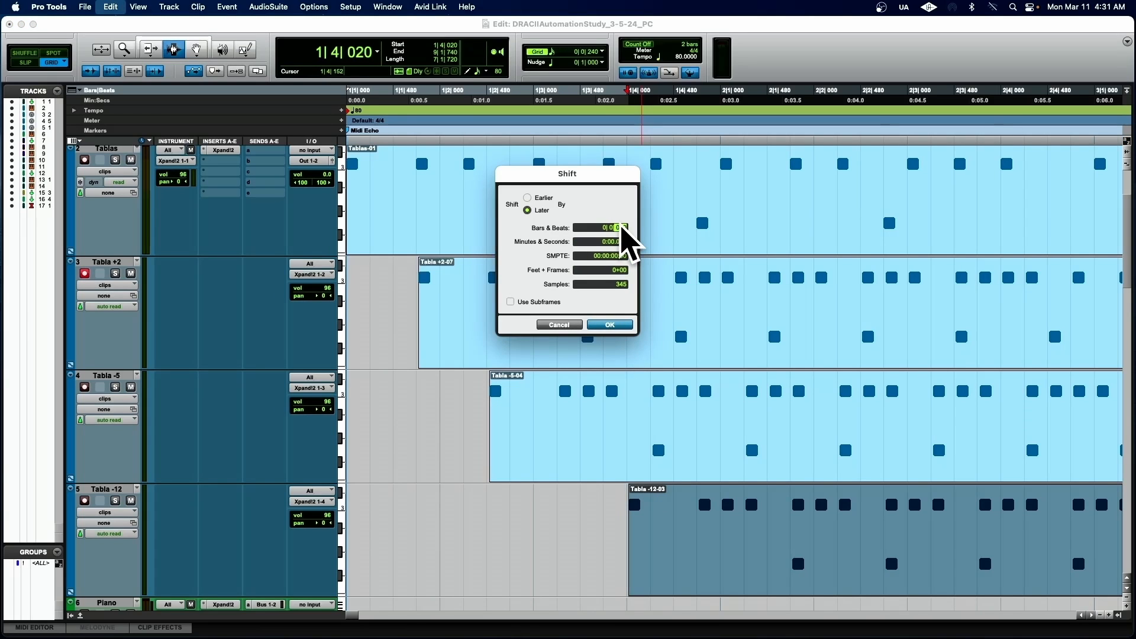
{"action": "key", "text": "Return"}
{"action": "key", "text": "KP_Enter"}
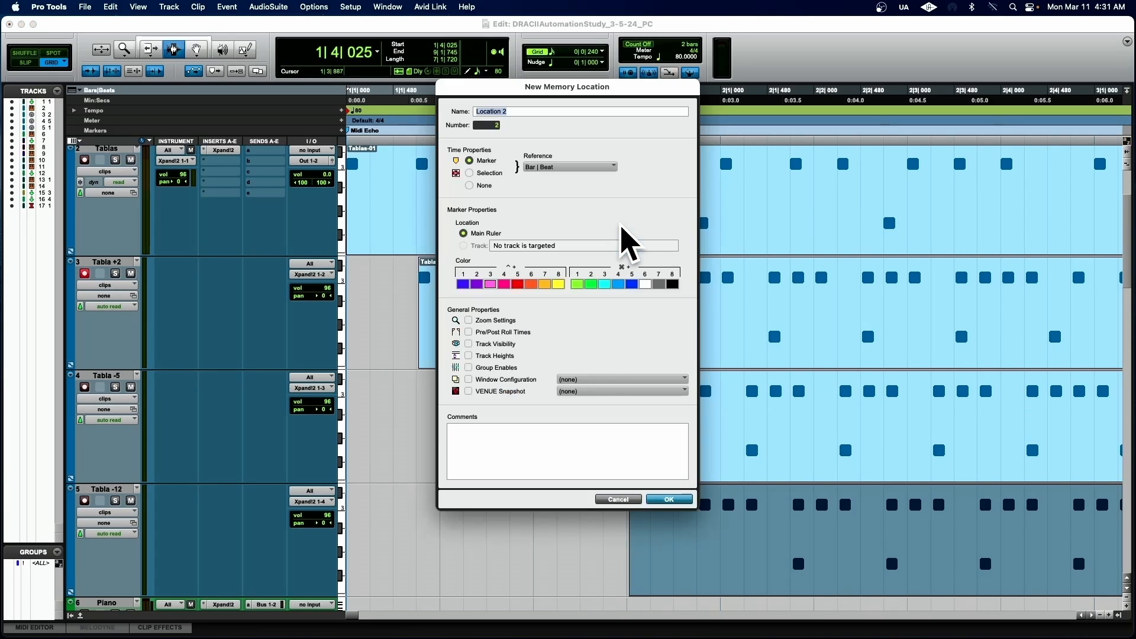
{"action": "left_click", "coordinate": [615, 500]}
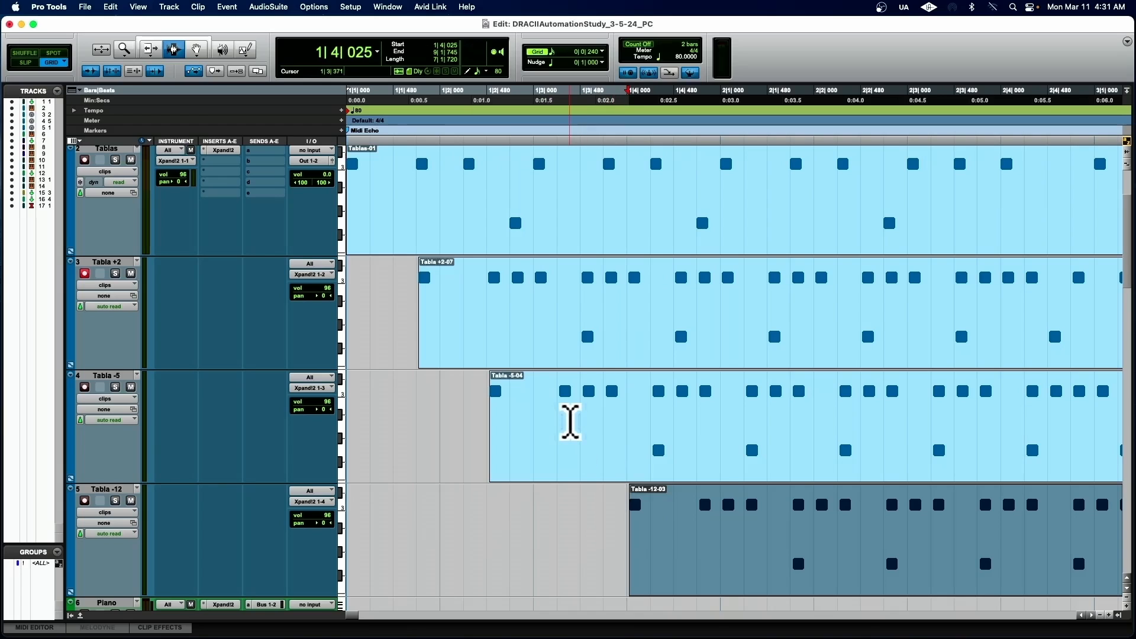
Step: Play the session from the start to check the individually staggered echo timing, and stop playback
{"action": "key", "text": "Return"}
{"action": "key", "text": "space"}
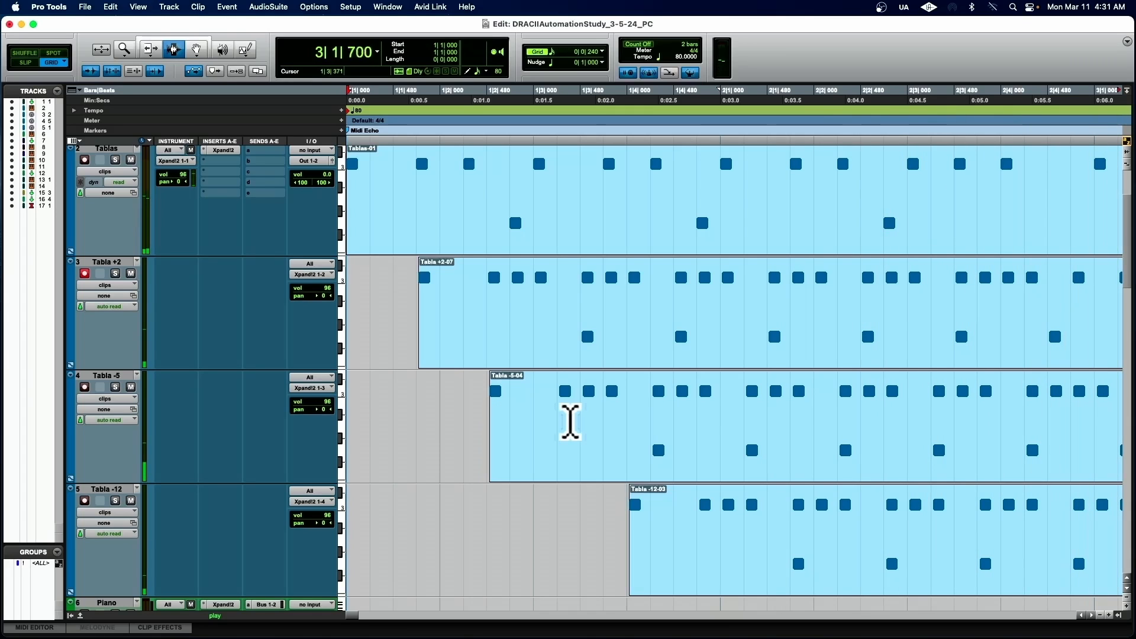
{"action": "key", "text": "space"}
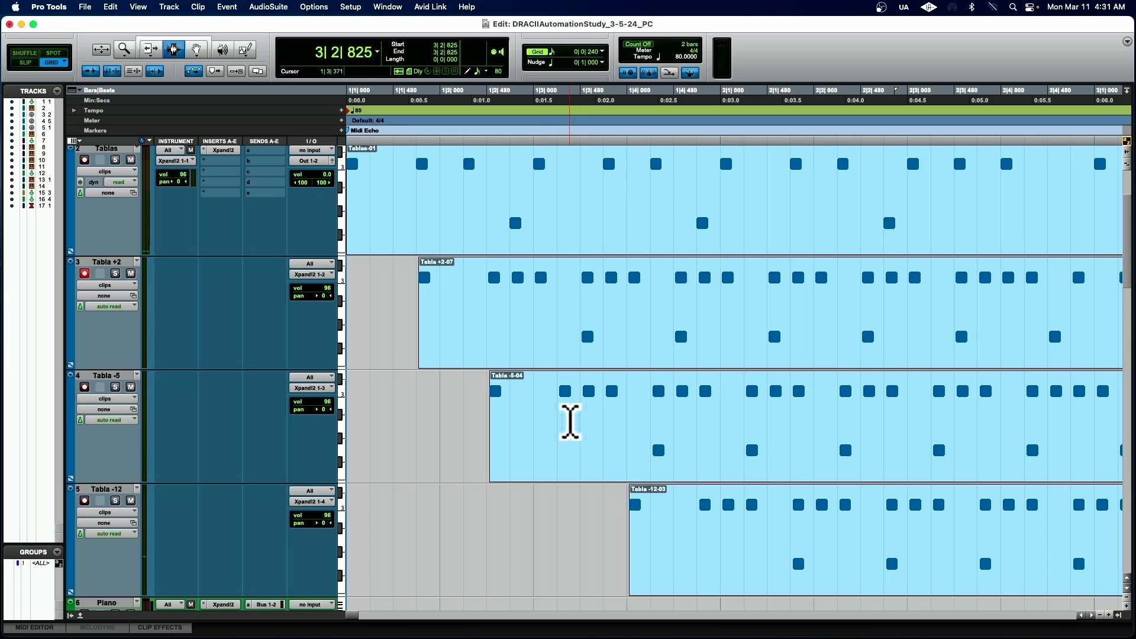
Step: Quantize the Tabla +2, Tabla -5 and Tabla -12 clips to a 1/16-note grid with swing 57 and strength 92
{"action": "scroll", "coordinate": [86, 273], "scroll_direction": "up", "scroll_amount": 1}
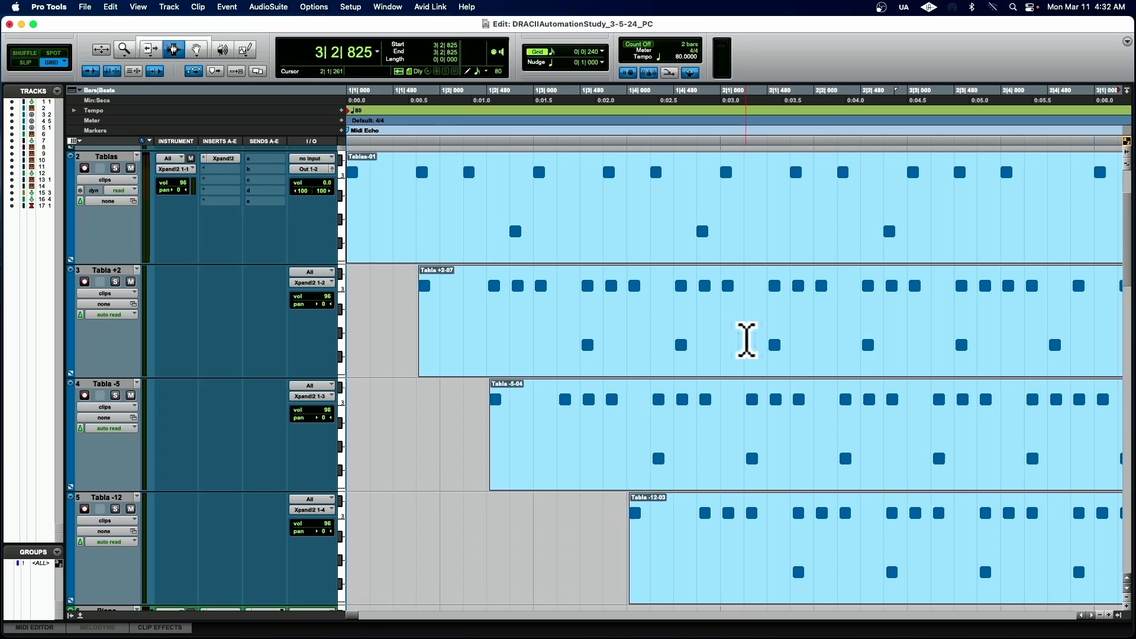
{"action": "double_click", "coordinate": [504, 319]}
{"action": "left_click_drag", "start_coordinate": [505, 319], "coordinate": [641, 505]}
{"action": "key", "text": "alt+0"}
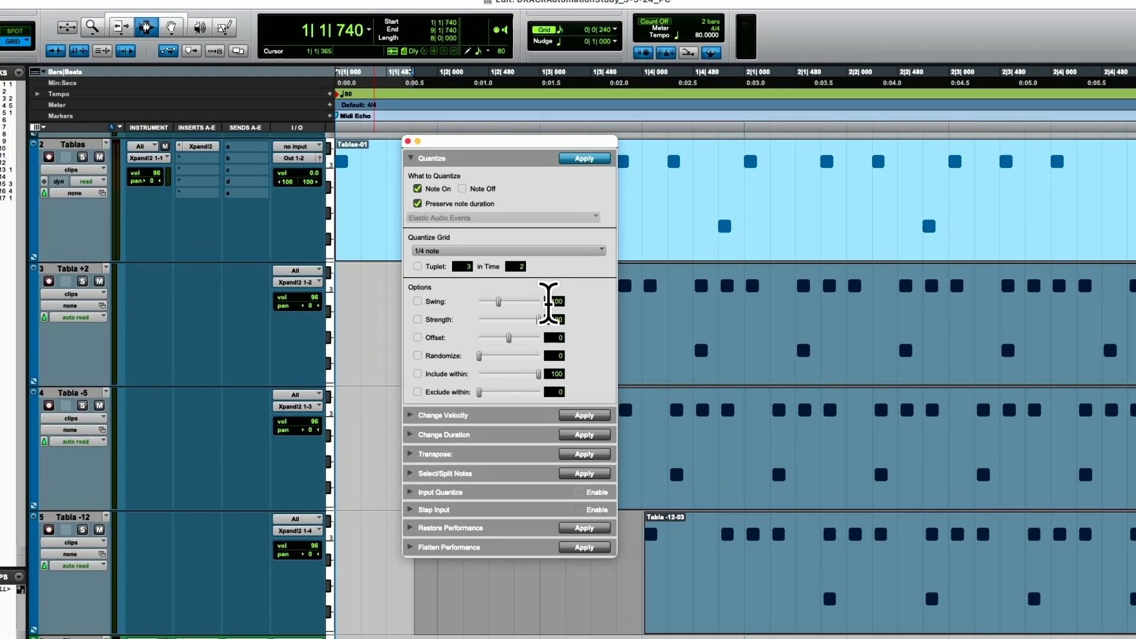
{"action": "left_click", "coordinate": [555, 302]}
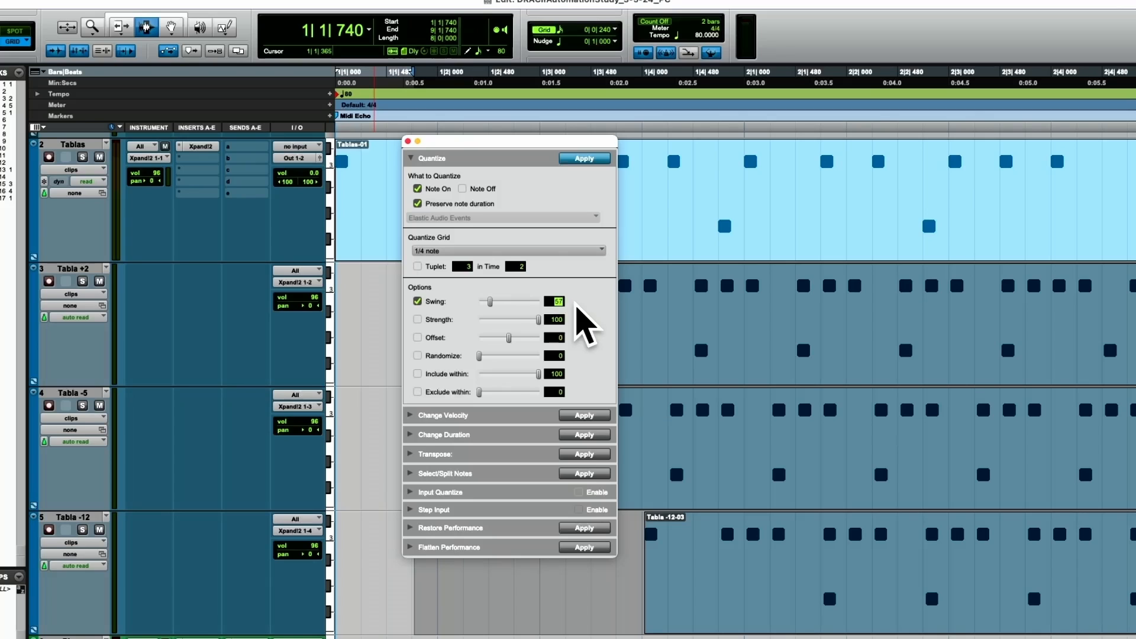
{"action": "left_click_drag", "start_coordinate": [542, 320], "coordinate": [536, 325]}
{"action": "left_click", "coordinate": [502, 251]}
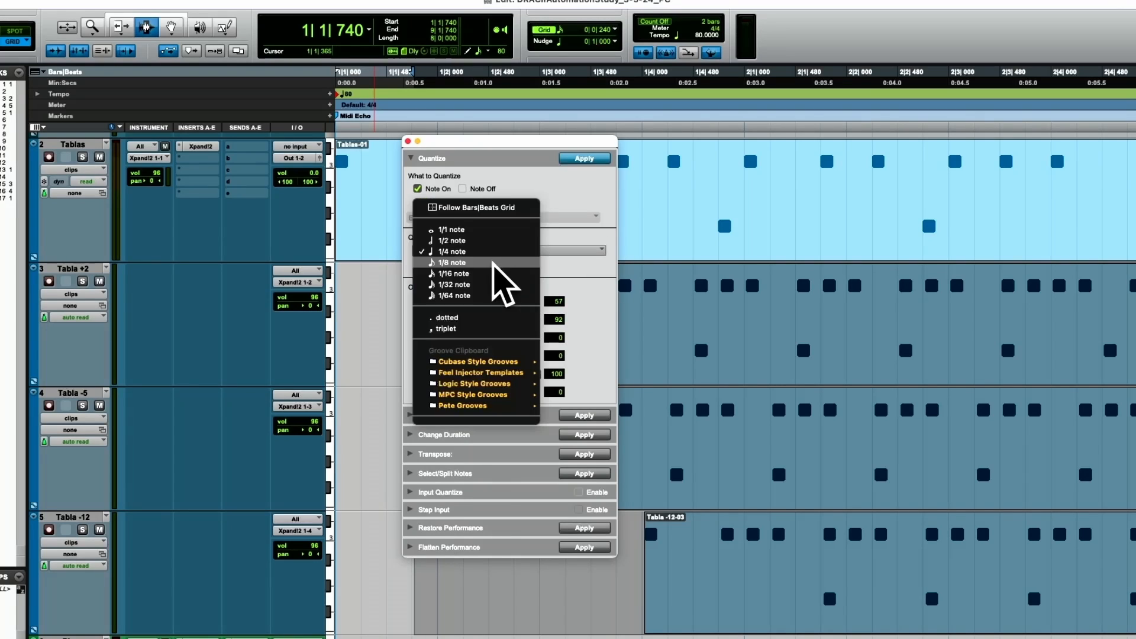
{"action": "left_click", "coordinate": [499, 280]}
{"action": "left_click", "coordinate": [592, 159]}
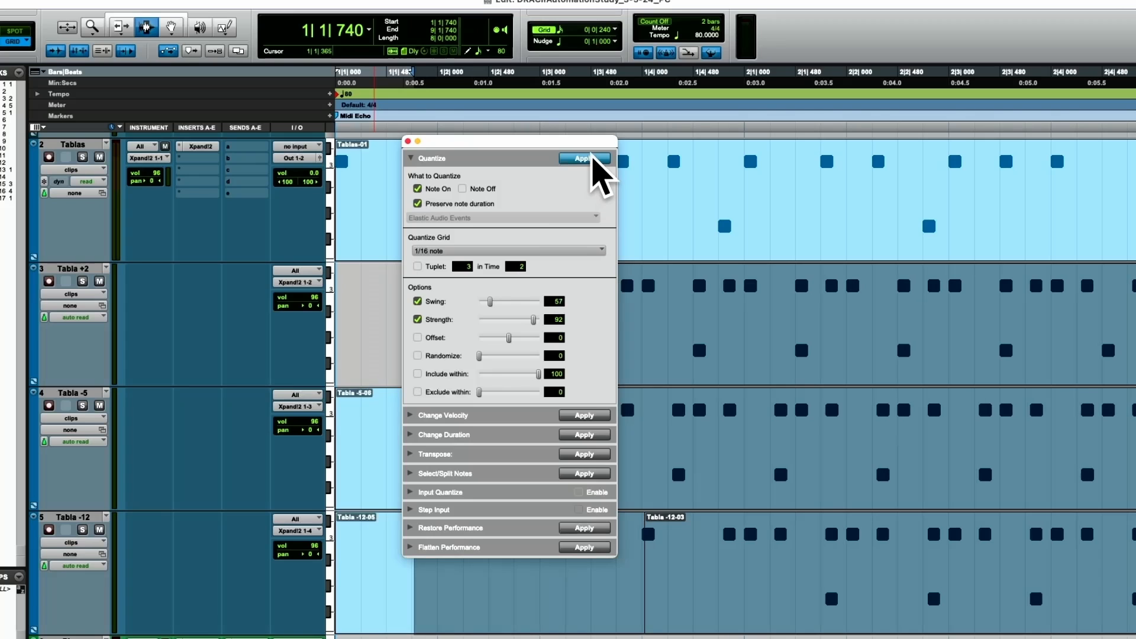
{"action": "key", "text": "super+w"}
Step: Listen to the quantized tabla echo, restarting playback from the beginning of the session
{"action": "key", "text": "space"}
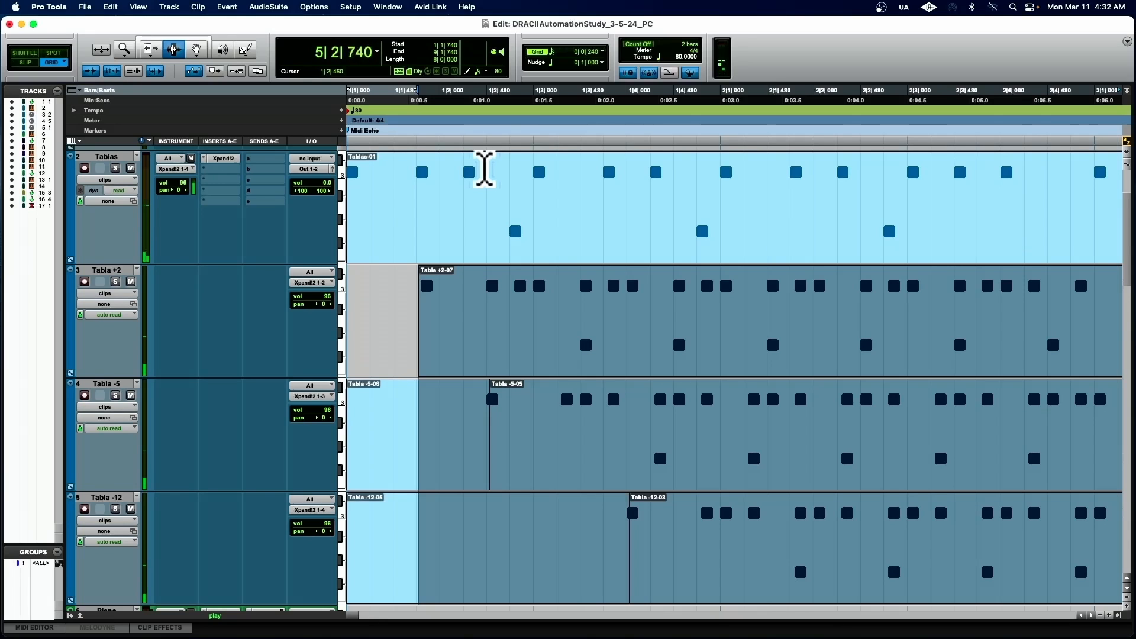
{"action": "key", "text": "Return"}
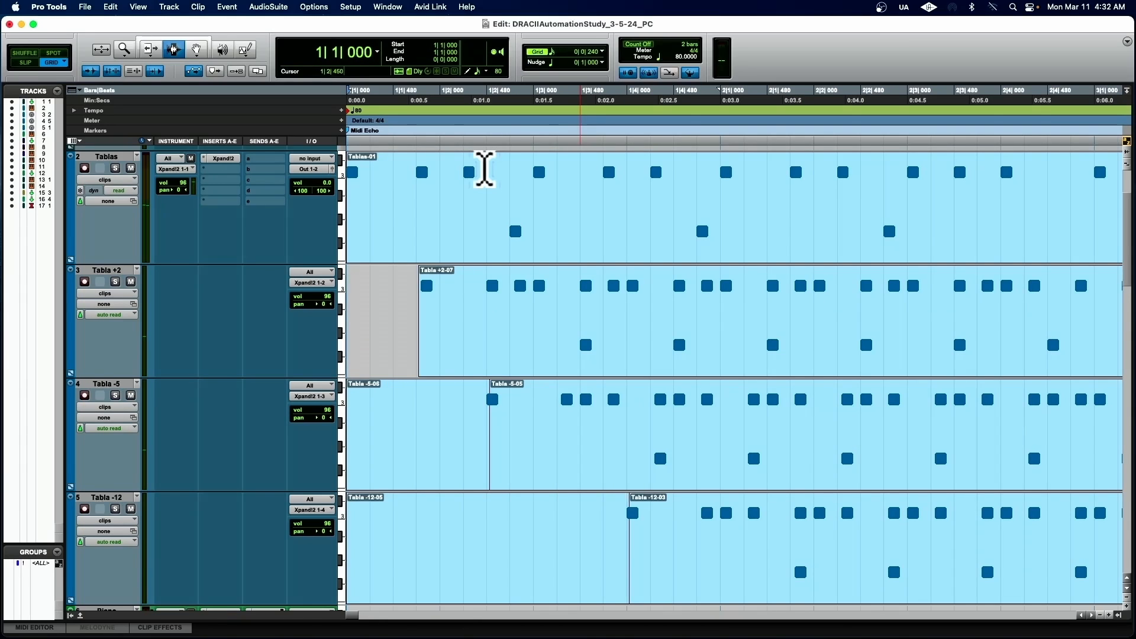
{"action": "key", "text": "space"}
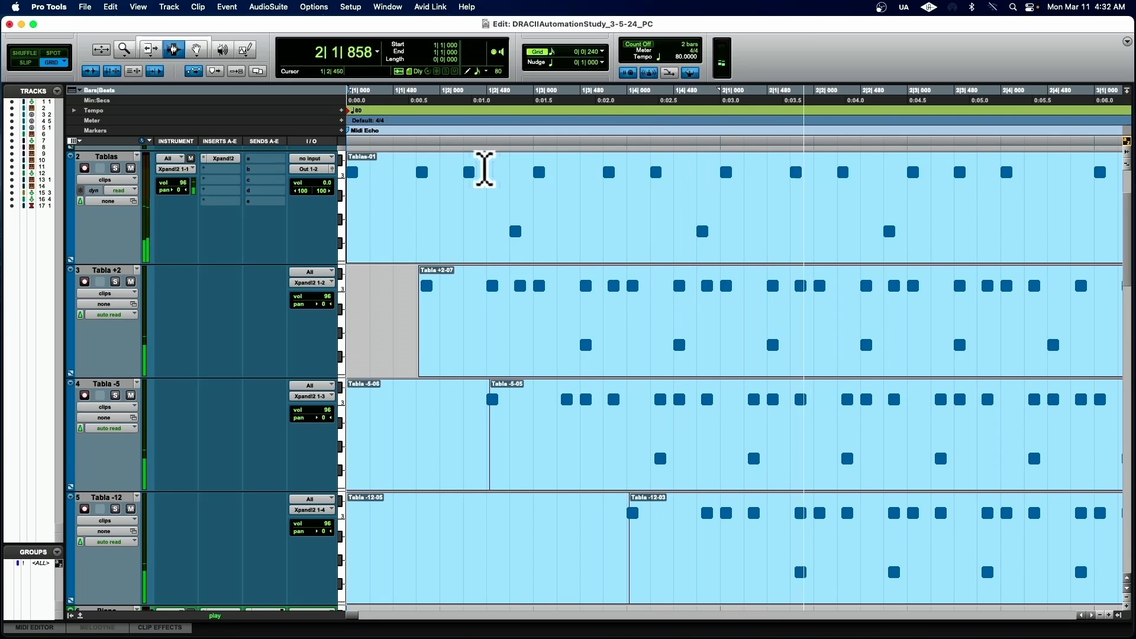
{"action": "key", "text": "super+bracketleft"}
{"action": "key", "text": "super+bracketleft"}
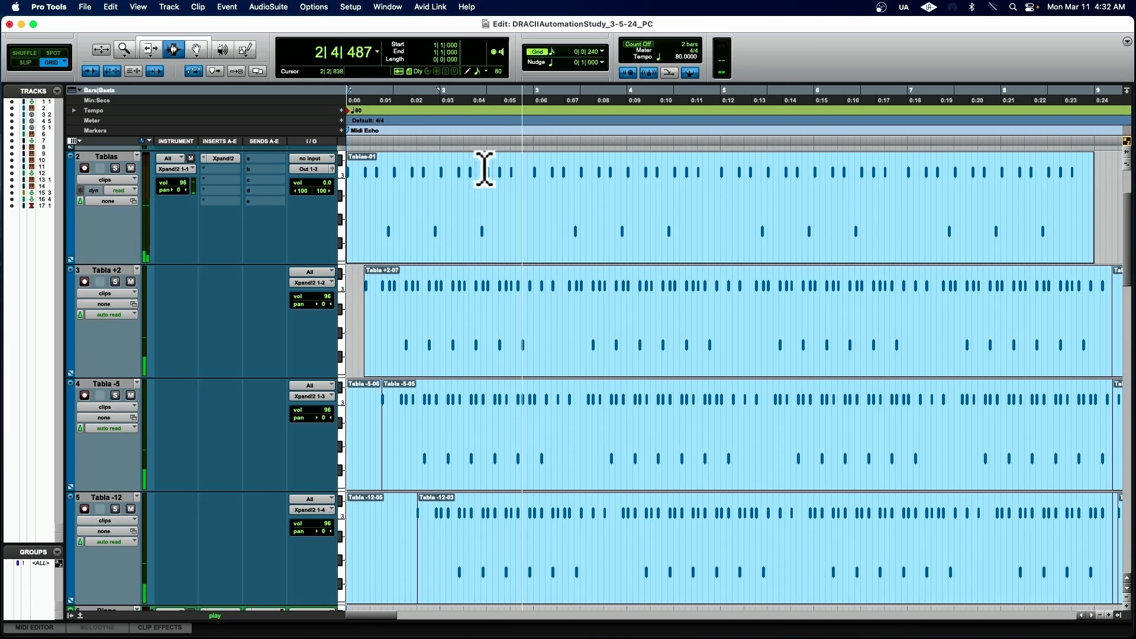